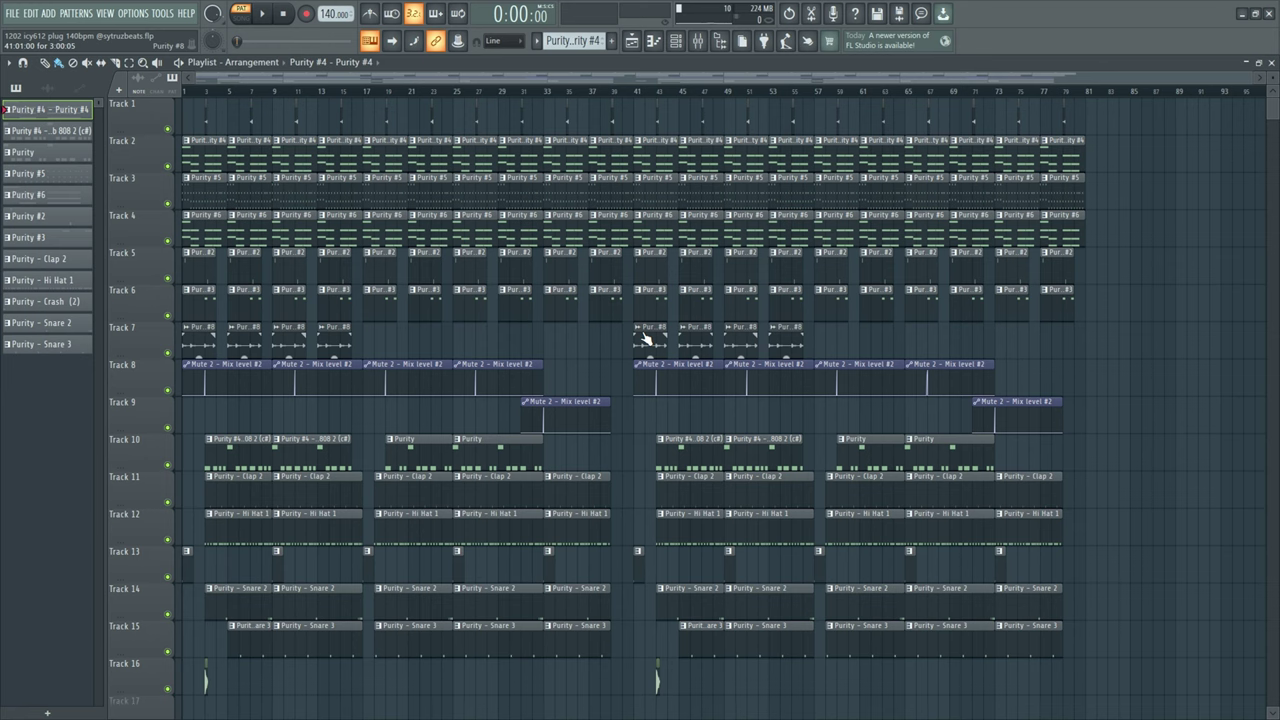
# Step: Open the Purity #4 clip and play through its chord progression
pyautogui.doubleClick(197, 167)
pyautogui.press('space')
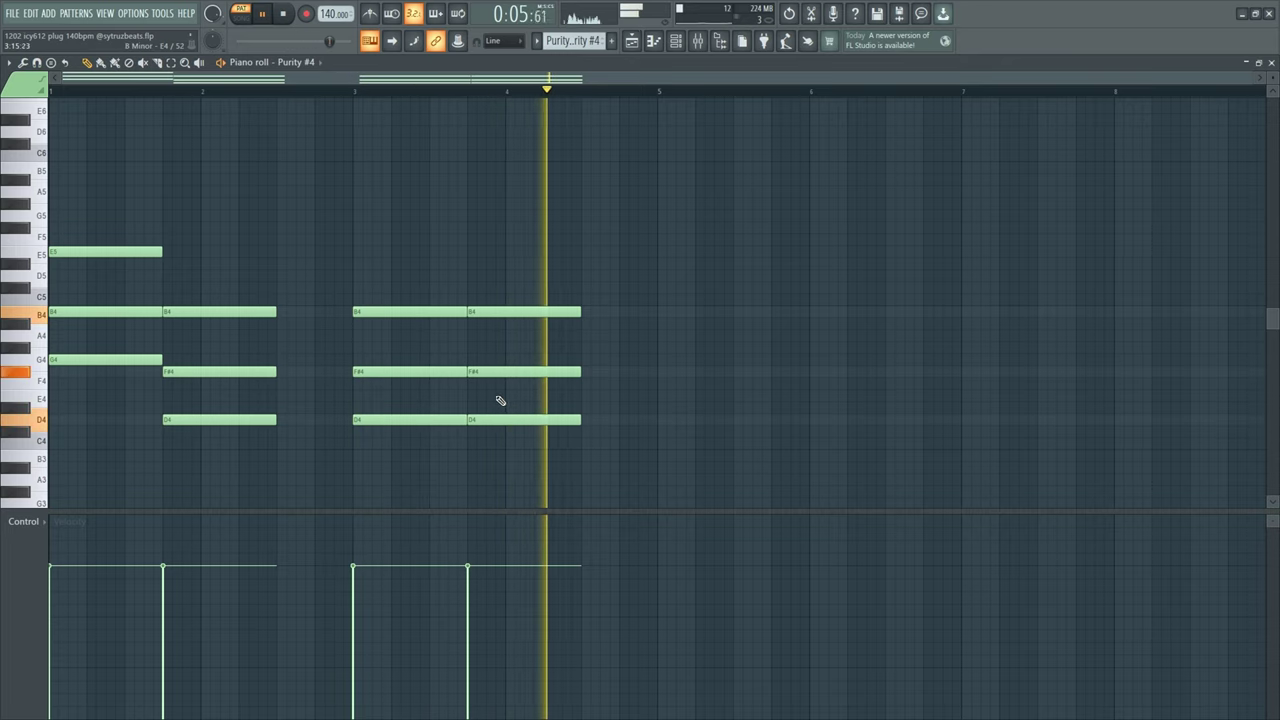
pyautogui.press('space')
# Step: Duplicate the first G4–B4–E5 chord with Ctrl+B and lower the copy onto the second chord
pyautogui.moveTo(119, 211); pyautogui.dragTo(88, 412)
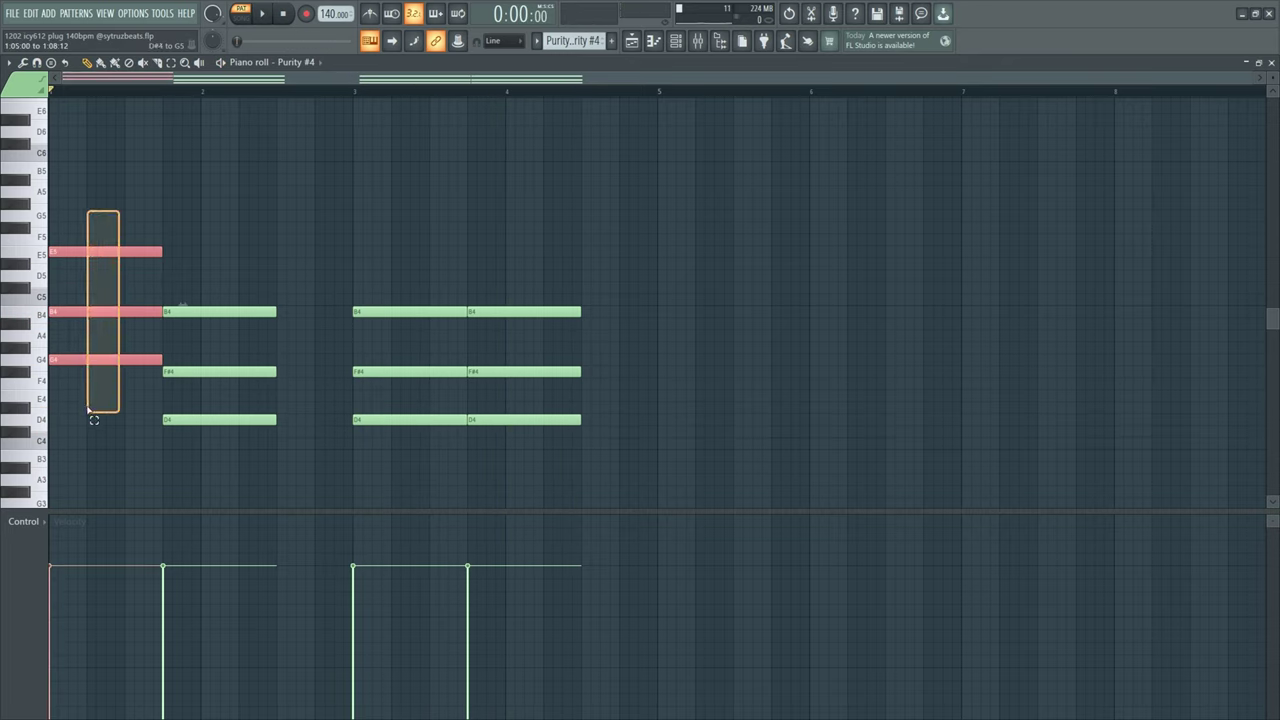
pyautogui.scroll(4, 6, 400)
pyautogui.scroll(2, 6, 400)
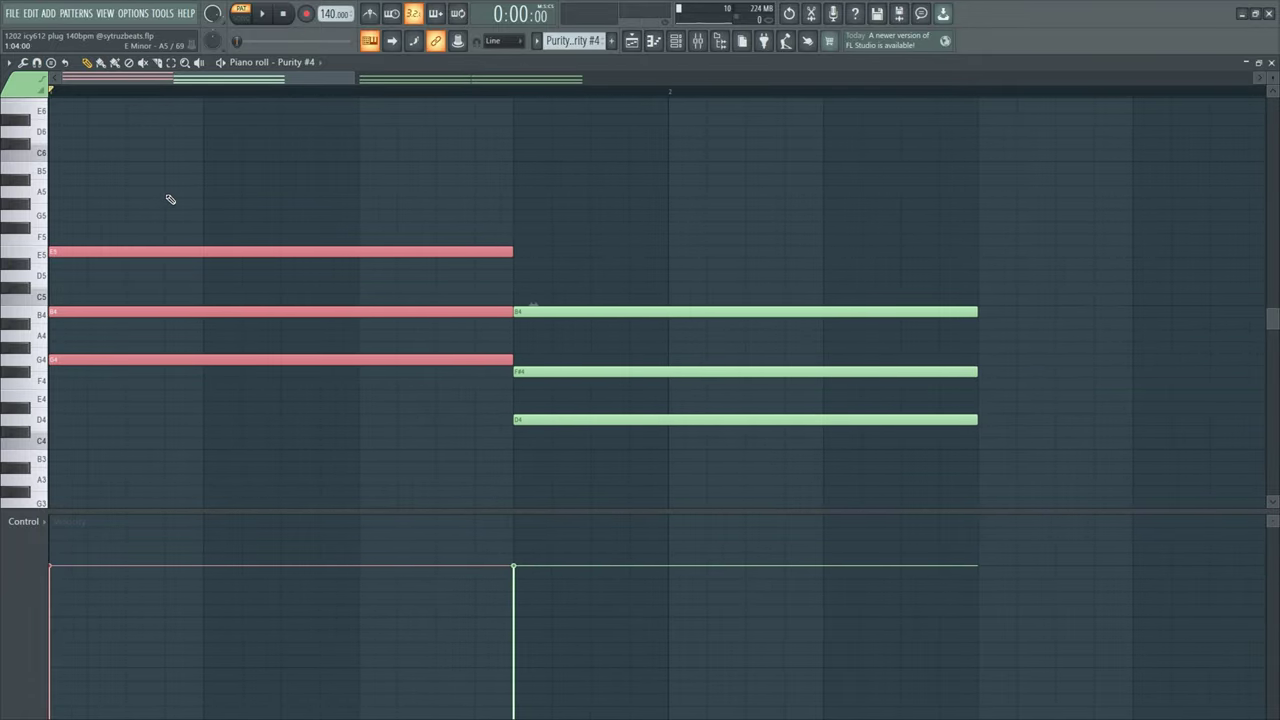
pyautogui.moveTo(172, 188); pyautogui.dragTo(162, 366)
pyautogui.moveTo(397, 190); pyautogui.dragTo(372, 390)
pyautogui.scroll(-5, 371, 391)
pyautogui.hotkey('ctrl', 'b')
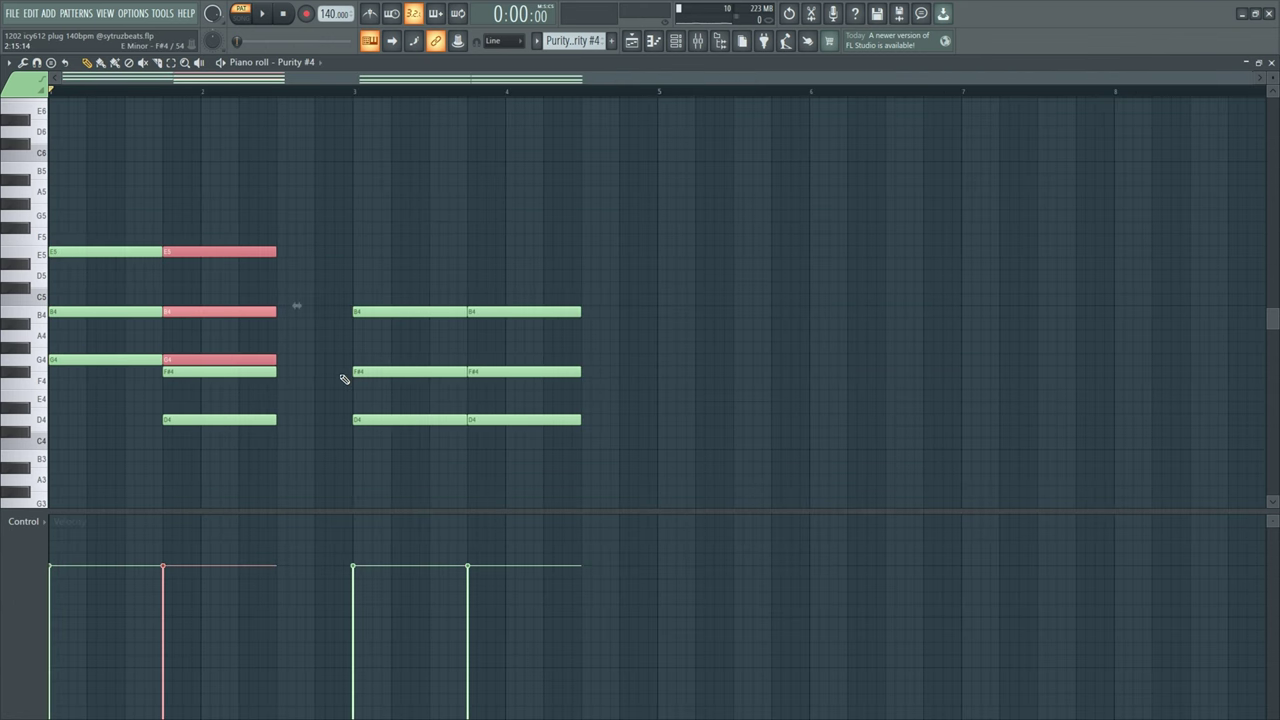
pyautogui.hotkey('shift', 'Down')
pyautogui.hotkey('shift', 'Down')
pyautogui.hotkey('shift', 'Down')
pyautogui.hotkey('shift', 'Down')
pyautogui.hotkey('shift', 'Down')
pyautogui.moveTo(658, 270); pyautogui.dragTo(594, 443)
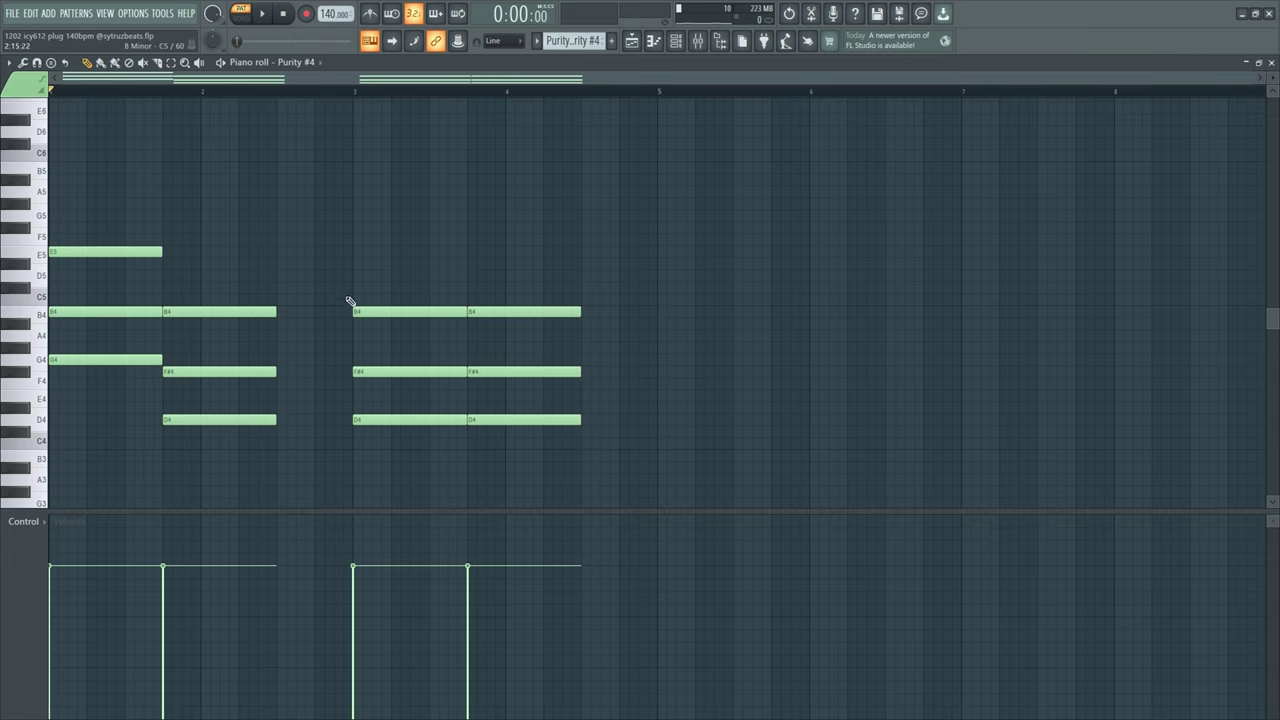
# Step: Open the Purity #5 pattern from the playlist and play its chords
pyautogui.click(633, 43)
pyautogui.doubleClick(228, 264)
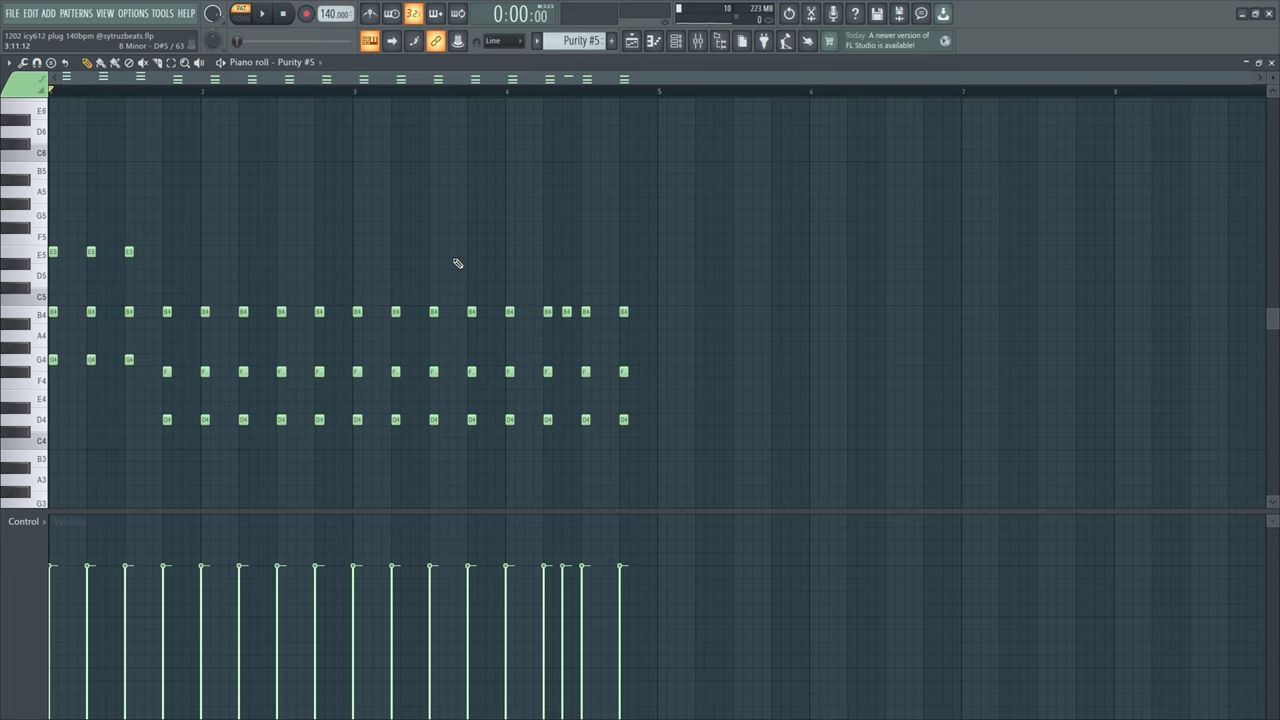
pyautogui.press('space')
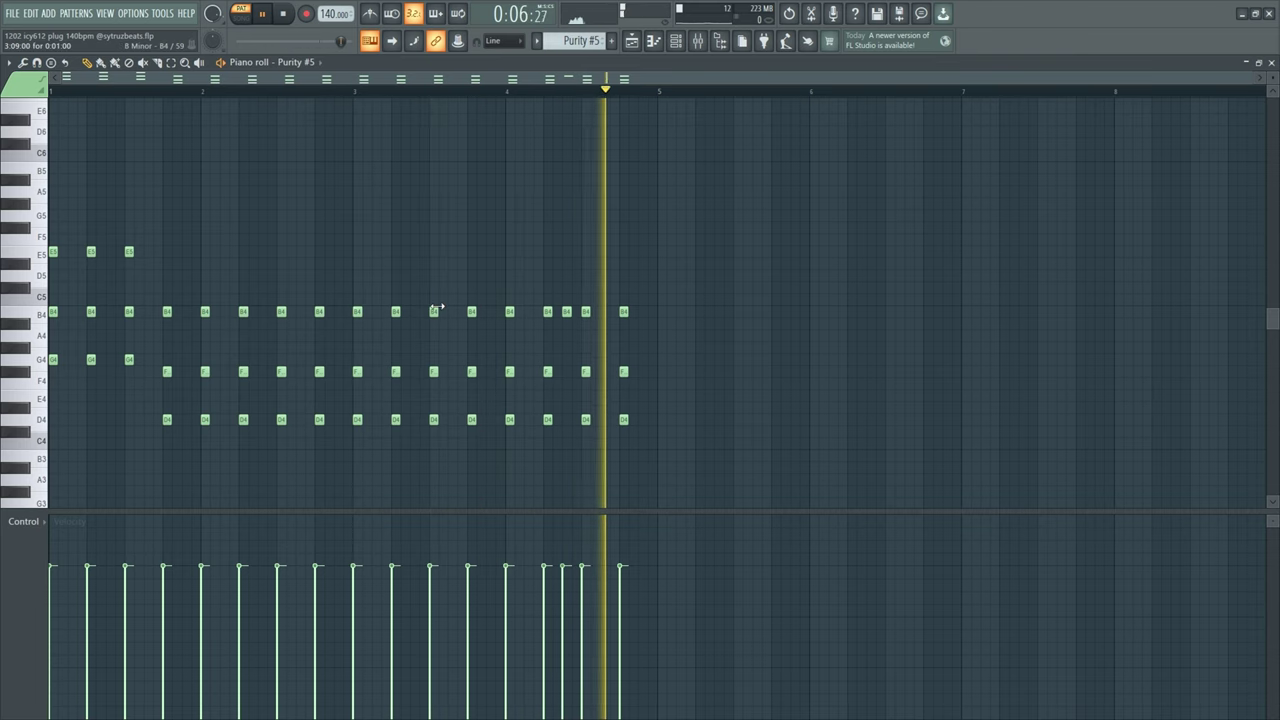
pyautogui.press('space')
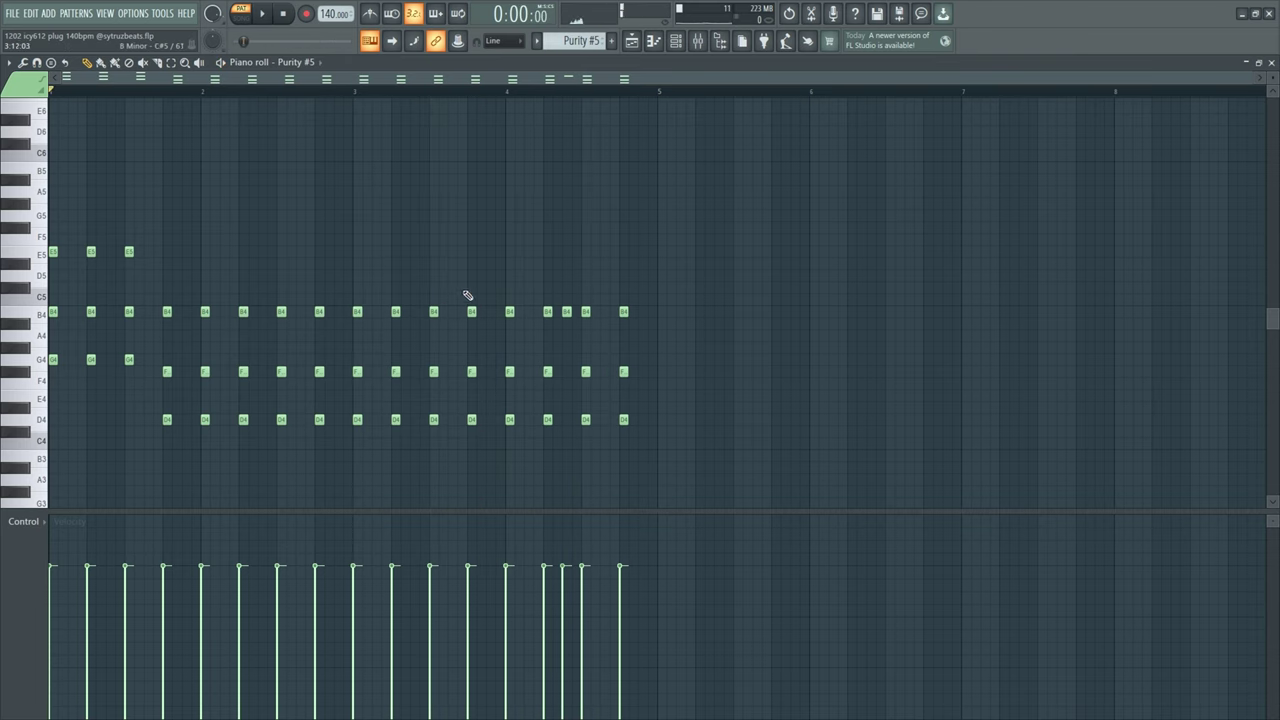
# Step: Switch to the Purity #6 pattern and play its chords
pyautogui.press('KP_Add')
pyautogui.click(631, 41)
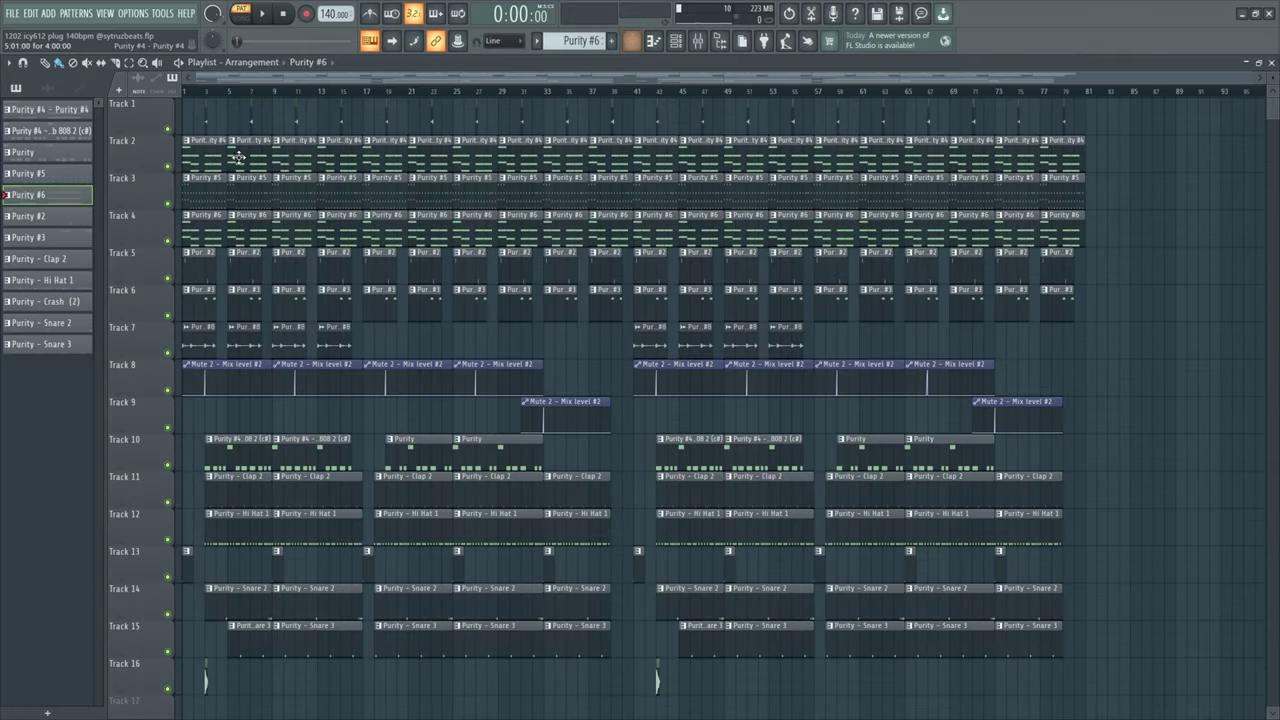
pyautogui.doubleClick(237, 157)
pyautogui.hotkey('ctrl', 'a')
pyautogui.press('KP_Add')
pyautogui.press('KP_Add')
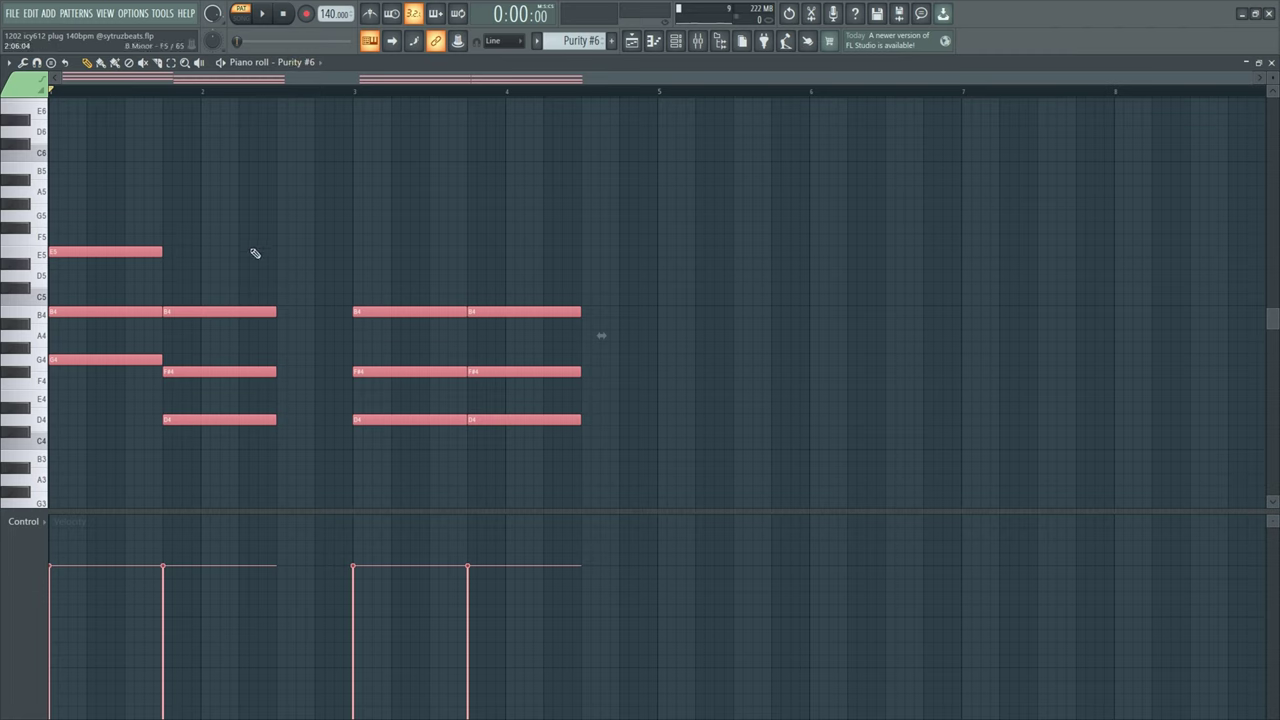
pyautogui.hotkey('ctrl', 'd')
pyautogui.press('space')
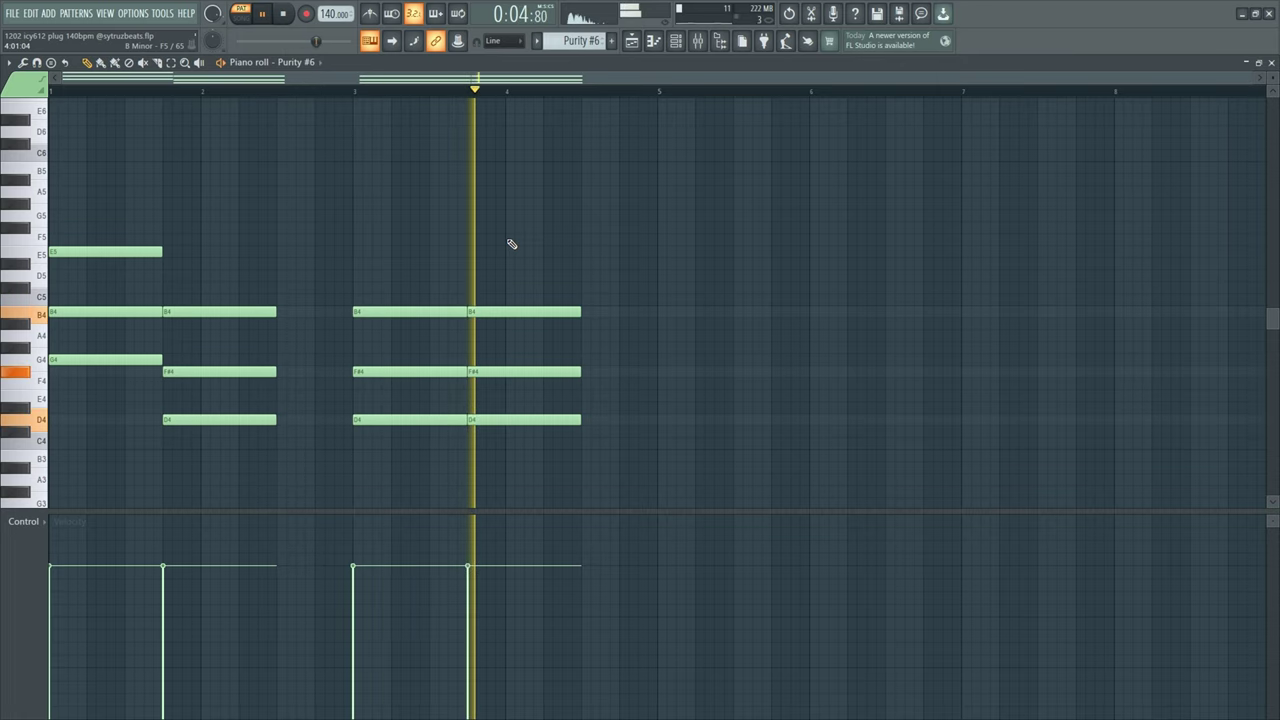
pyautogui.press('space')
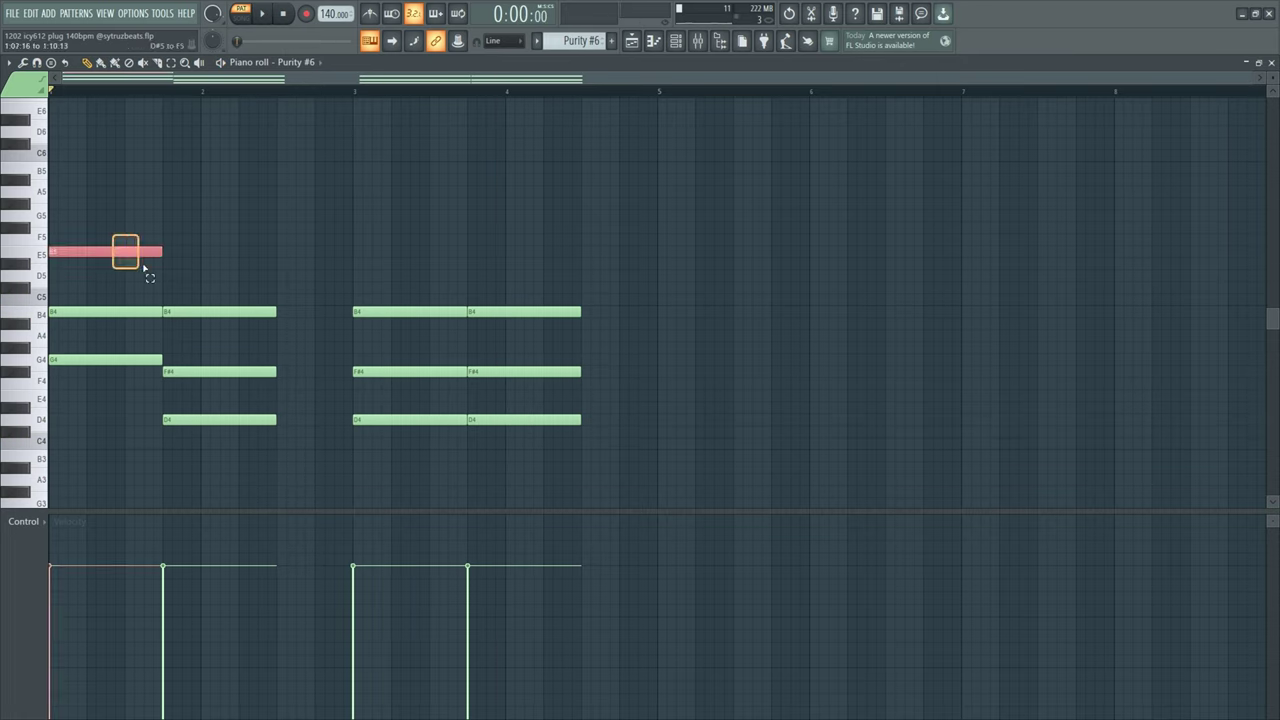
# Step: Select Purity #6's B4–F#4–D4 chords, ending on the one at bar 3
pyautogui.moveTo(145, 272); pyautogui.dragTo(691, 457)
pyautogui.click(282, 302)
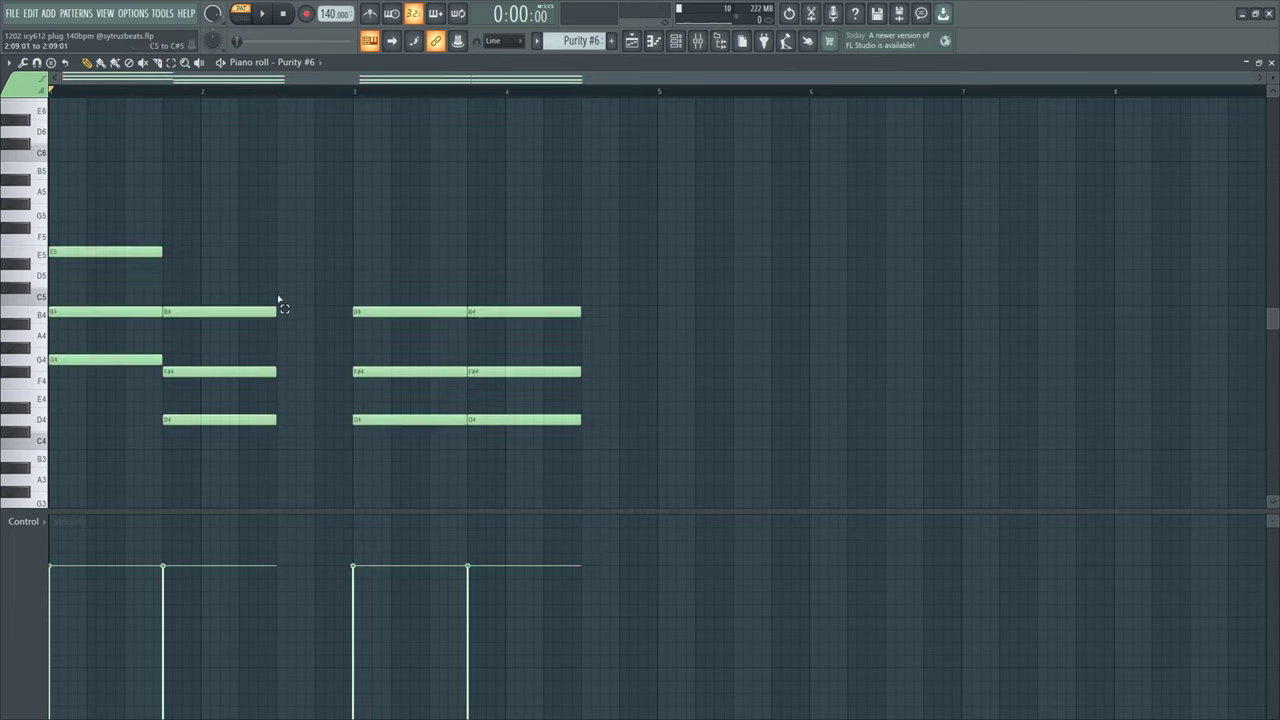
pyautogui.moveTo(278, 283); pyautogui.dragTo(355, 435)
pyautogui.moveTo(278, 299); pyautogui.dragTo(229, 444)
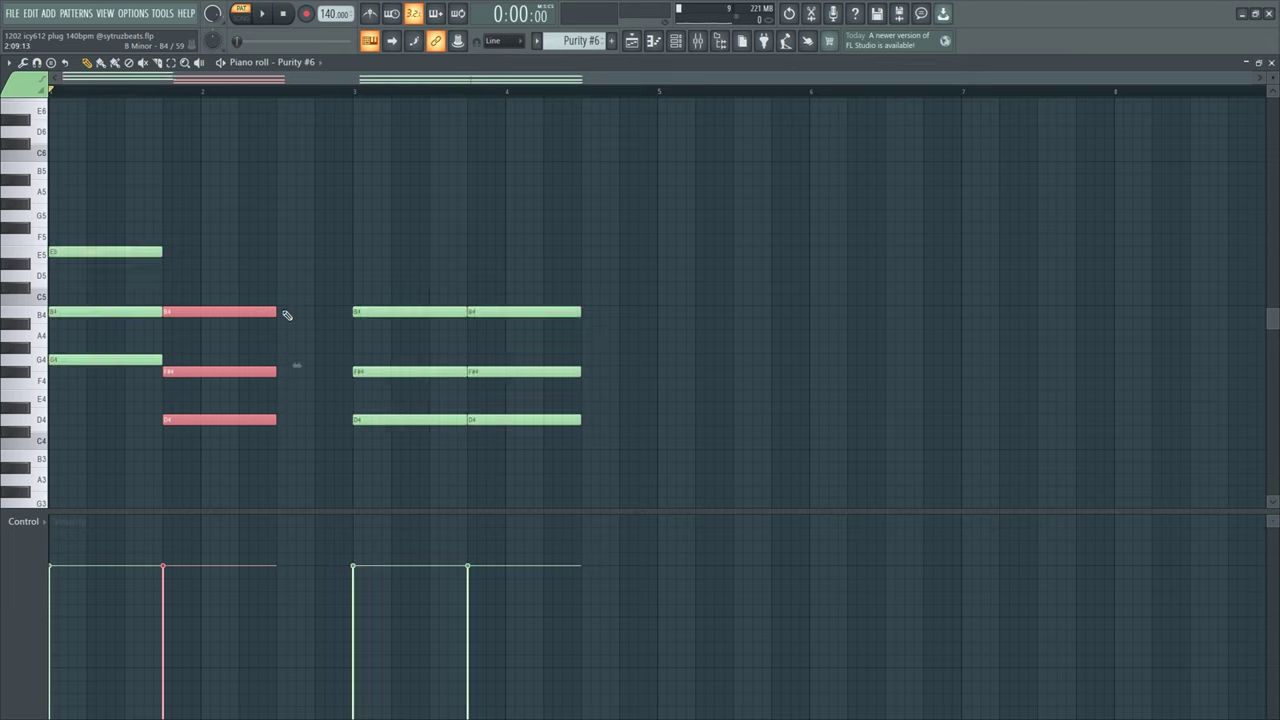
pyautogui.moveTo(322, 224); pyautogui.dragTo(400, 464)
pyautogui.moveTo(330, 248); pyautogui.dragTo(408, 484)
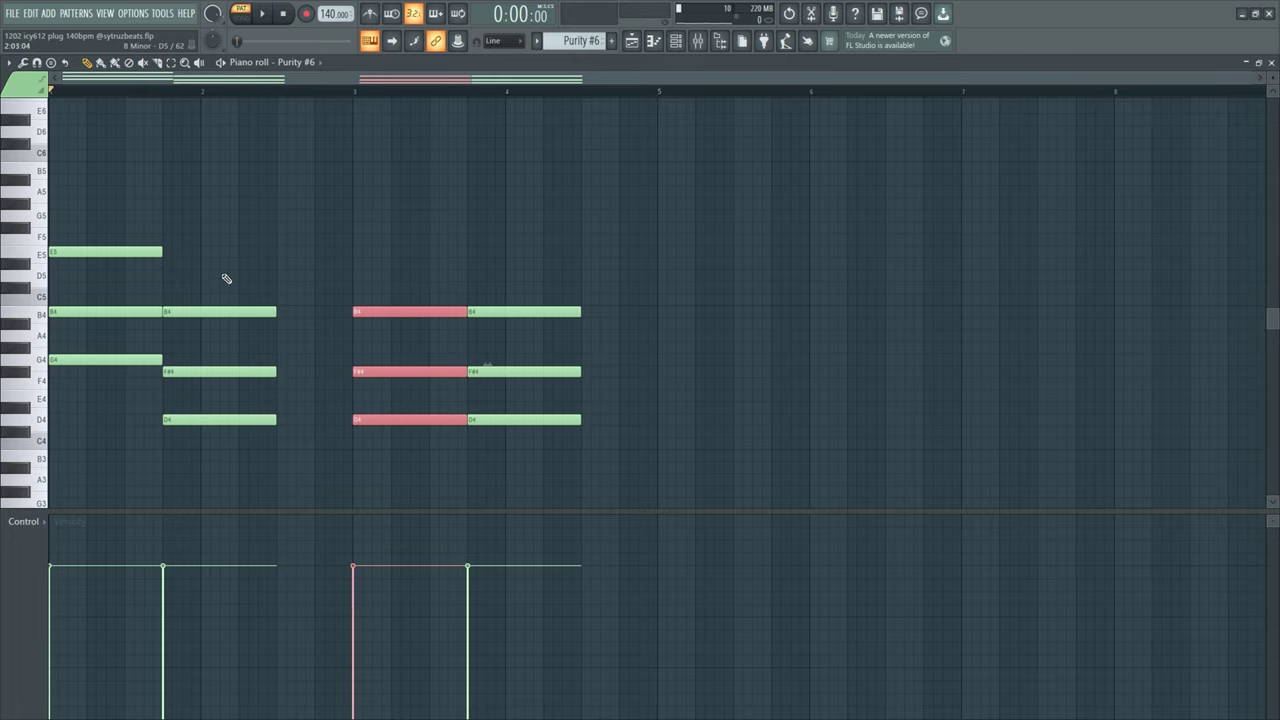
pyautogui.moveTo(314, 223); pyautogui.dragTo(406, 446)
# Step: Back in the playlist, select the Purity clips on Tracks 2–7
pyautogui.press('F5')
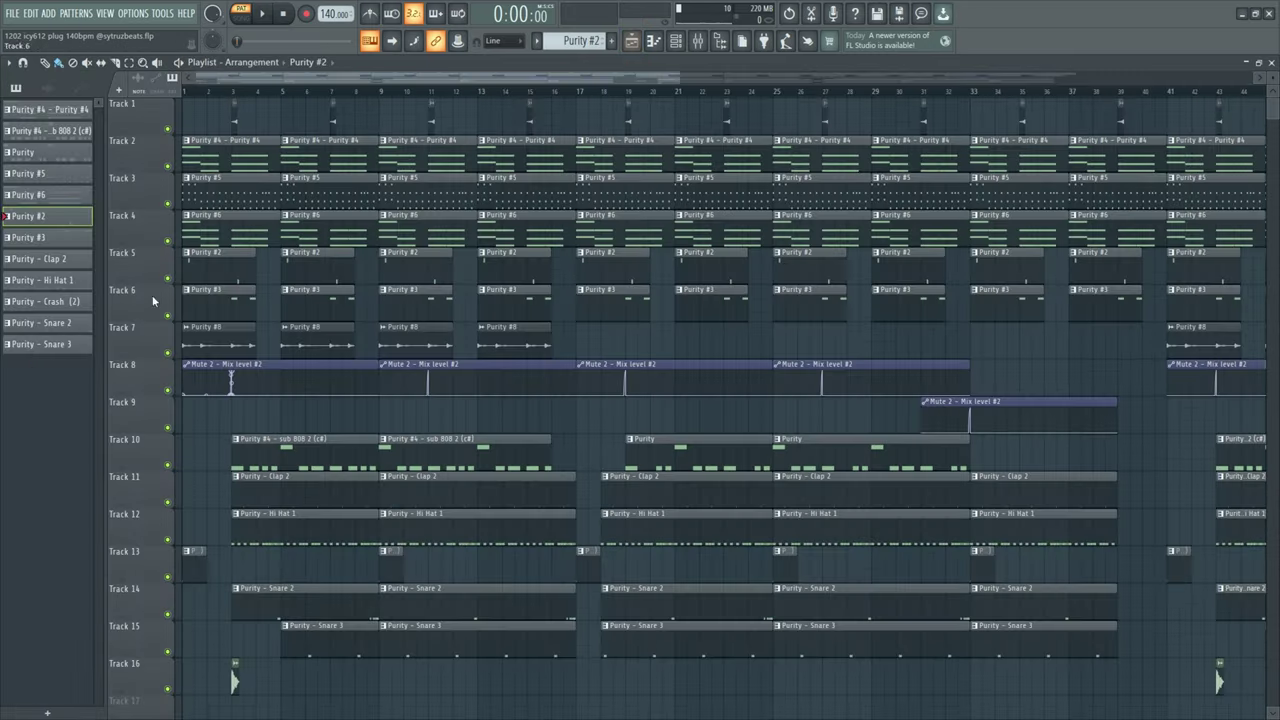
pyautogui.moveTo(271, 285); pyautogui.dragTo(316, 301)
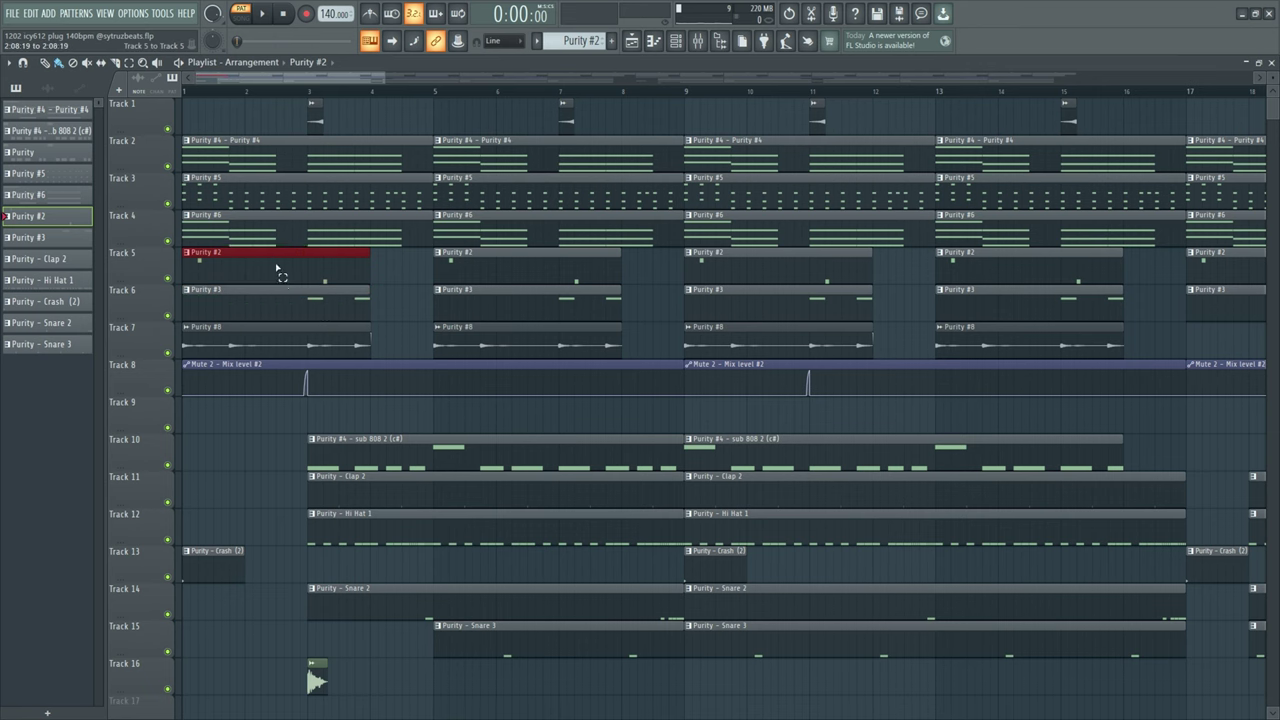
pyautogui.moveTo(228, 340); pyautogui.dragTo(355, 345)
pyautogui.scroll(-3, 293, 120)
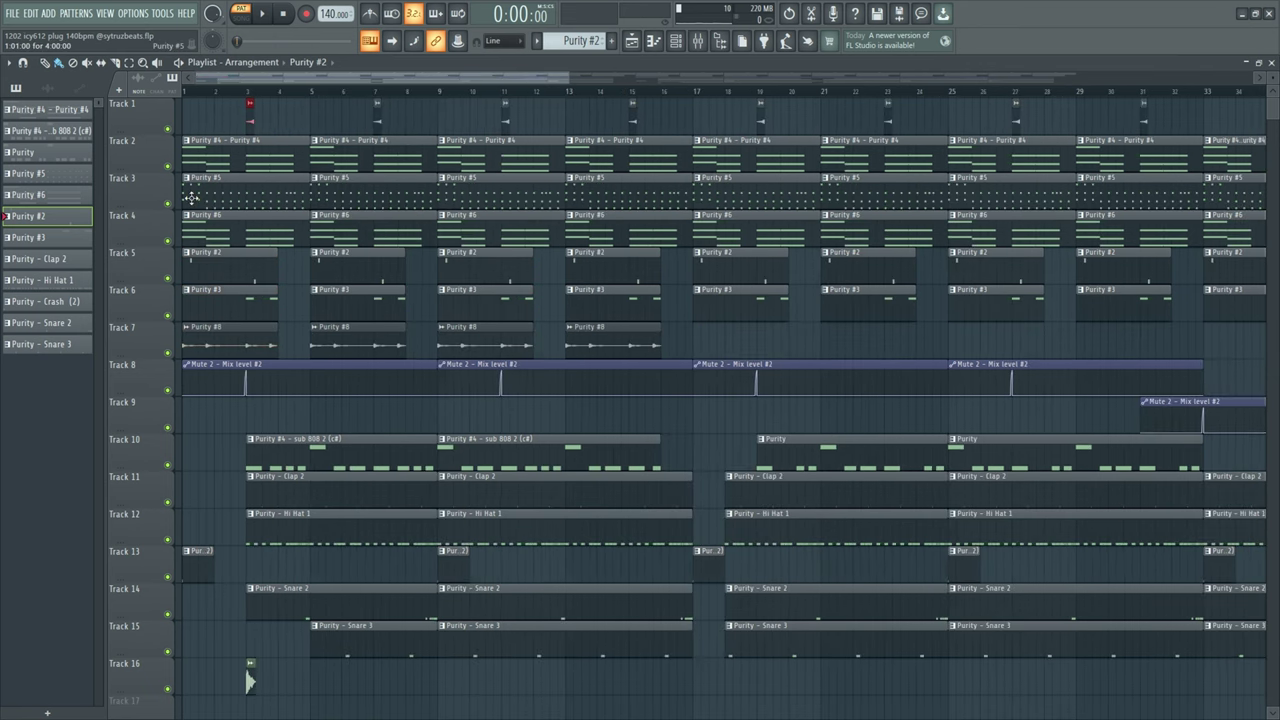
pyautogui.scroll(2, 145, 330)
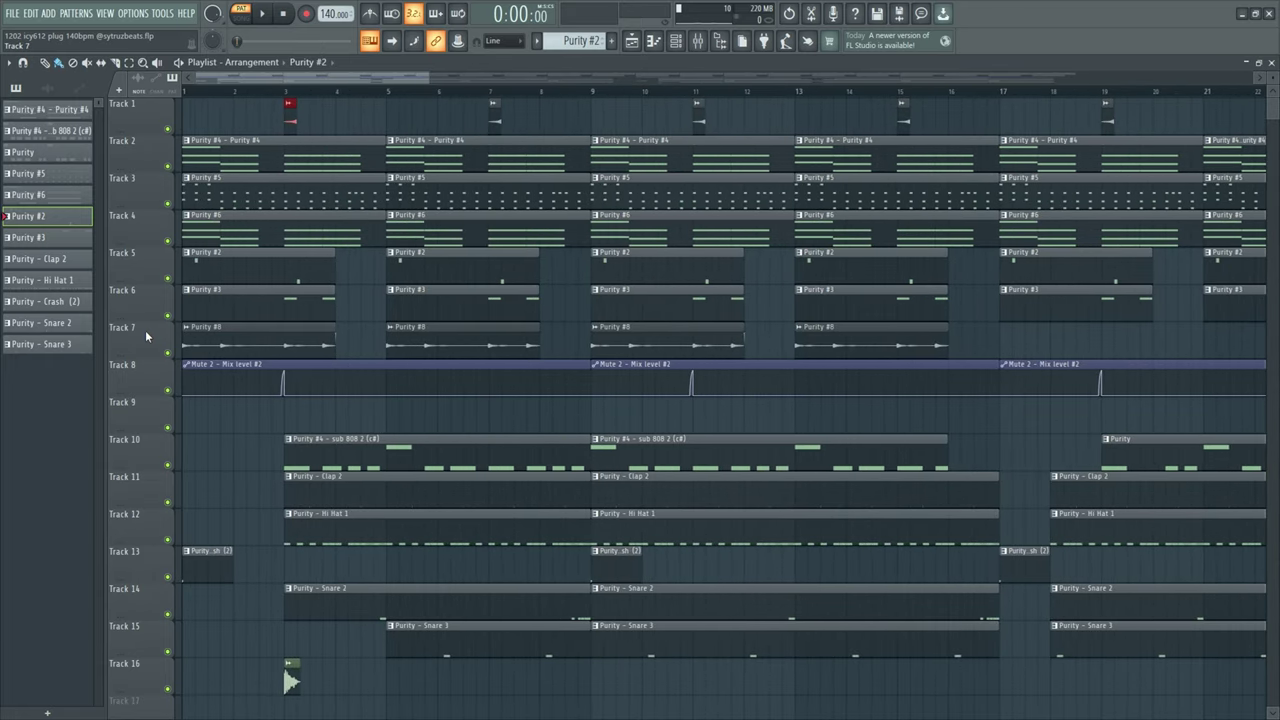
pyautogui.click(207, 163)
pyautogui.moveTo(207, 163); pyautogui.dragTo(246, 216)
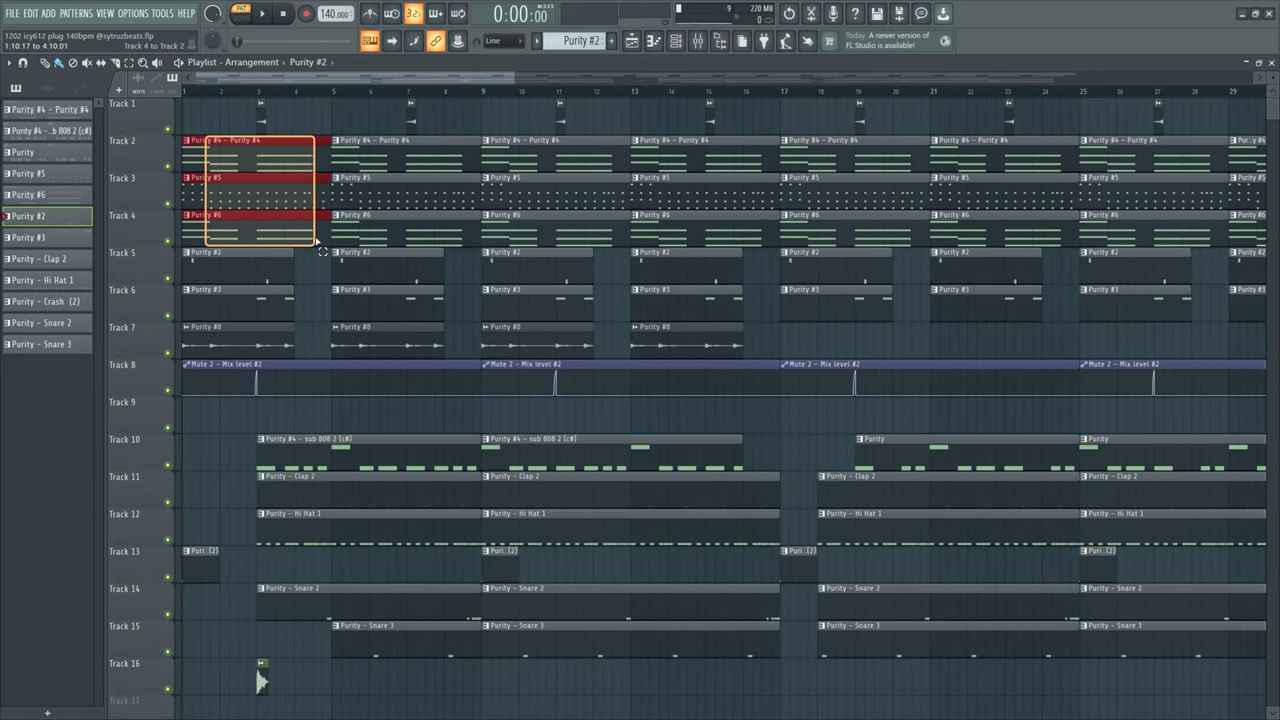
pyautogui.moveTo(334, 247); pyautogui.dragTo(194, 340)
# Step: Open the Purity #2 clip on Track 5 and play its E5 and B4 notes
pyautogui.scroll(-3, 234, 299)
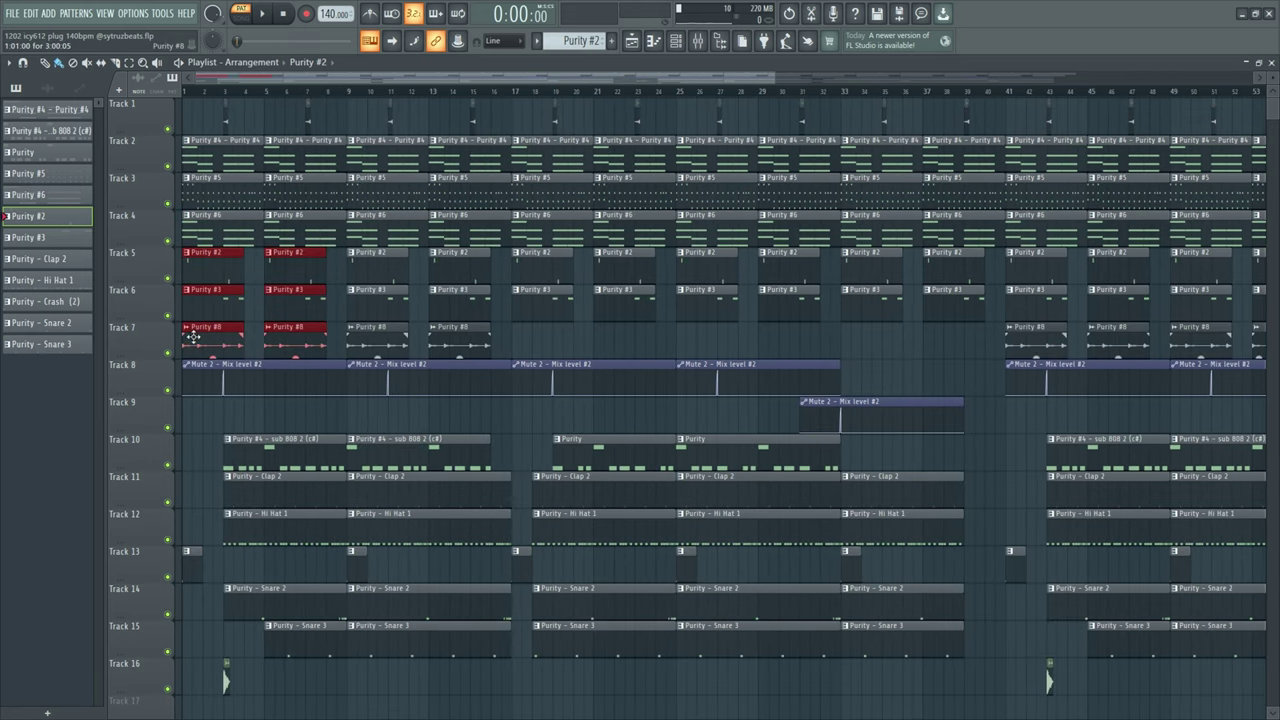
pyautogui.scroll(-3, 287, 326)
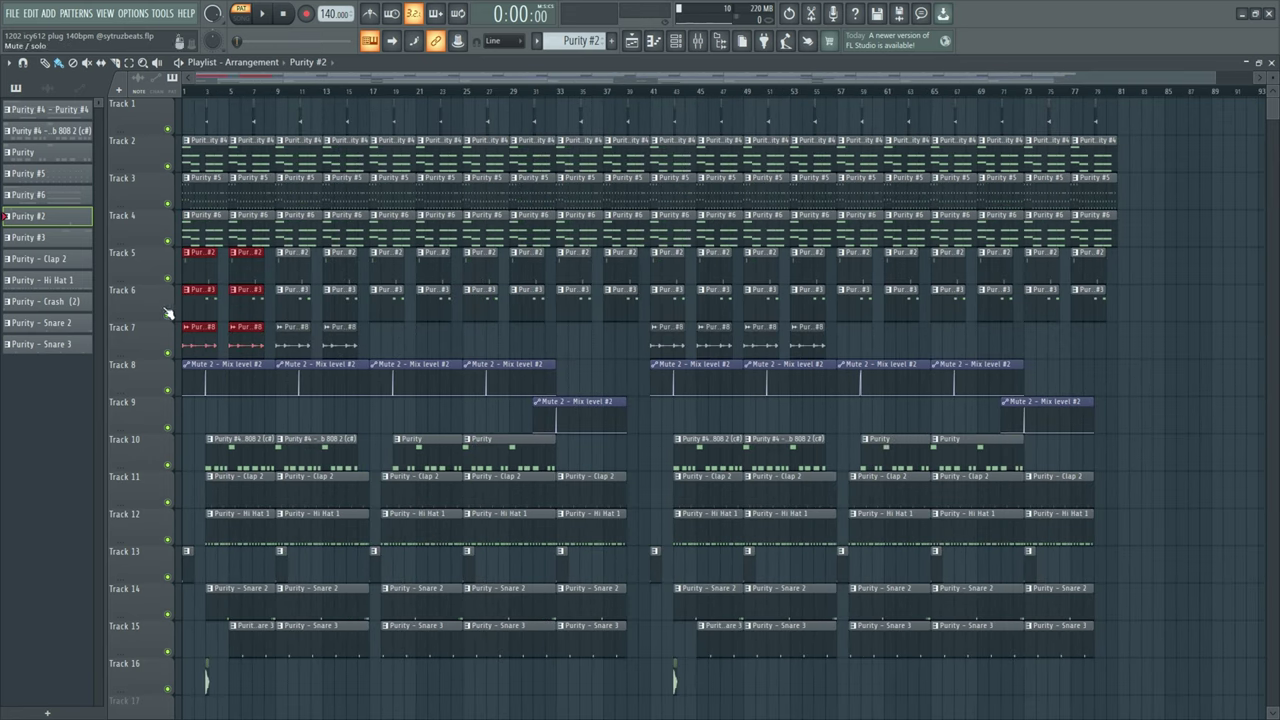
pyautogui.scroll(3, 208, 266)
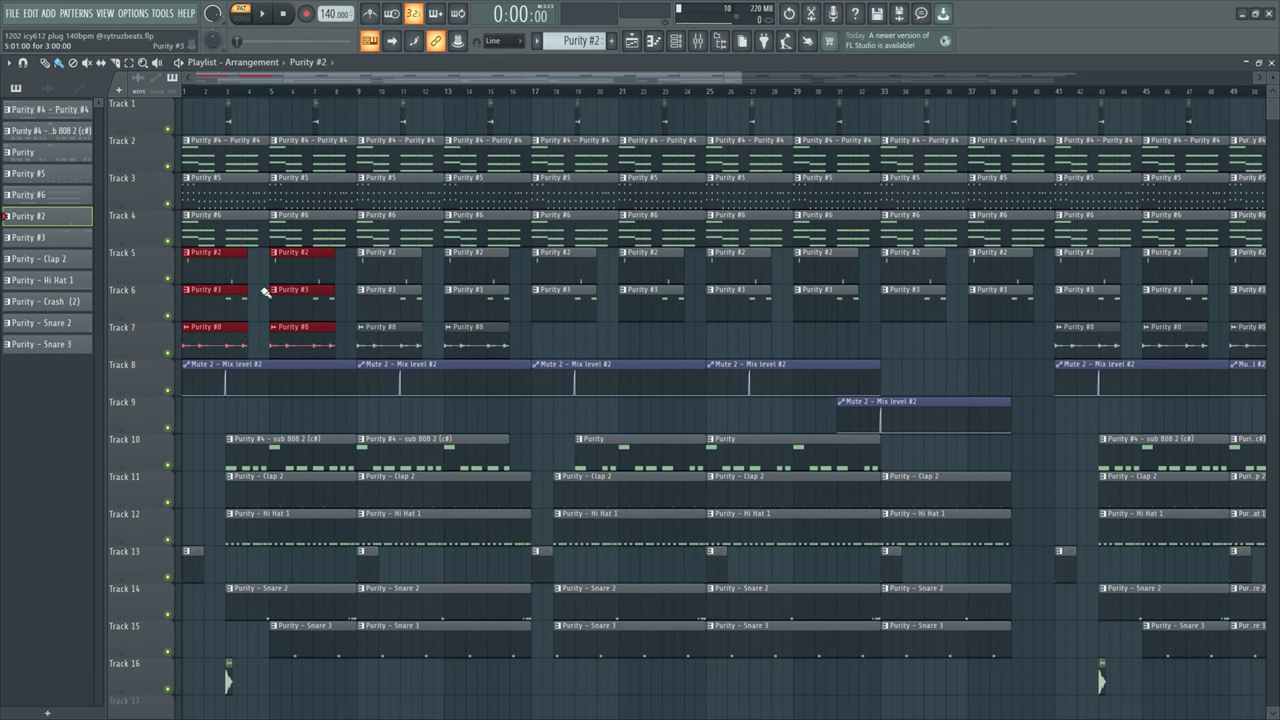
pyautogui.doubleClick(217, 267)
pyautogui.press('space')
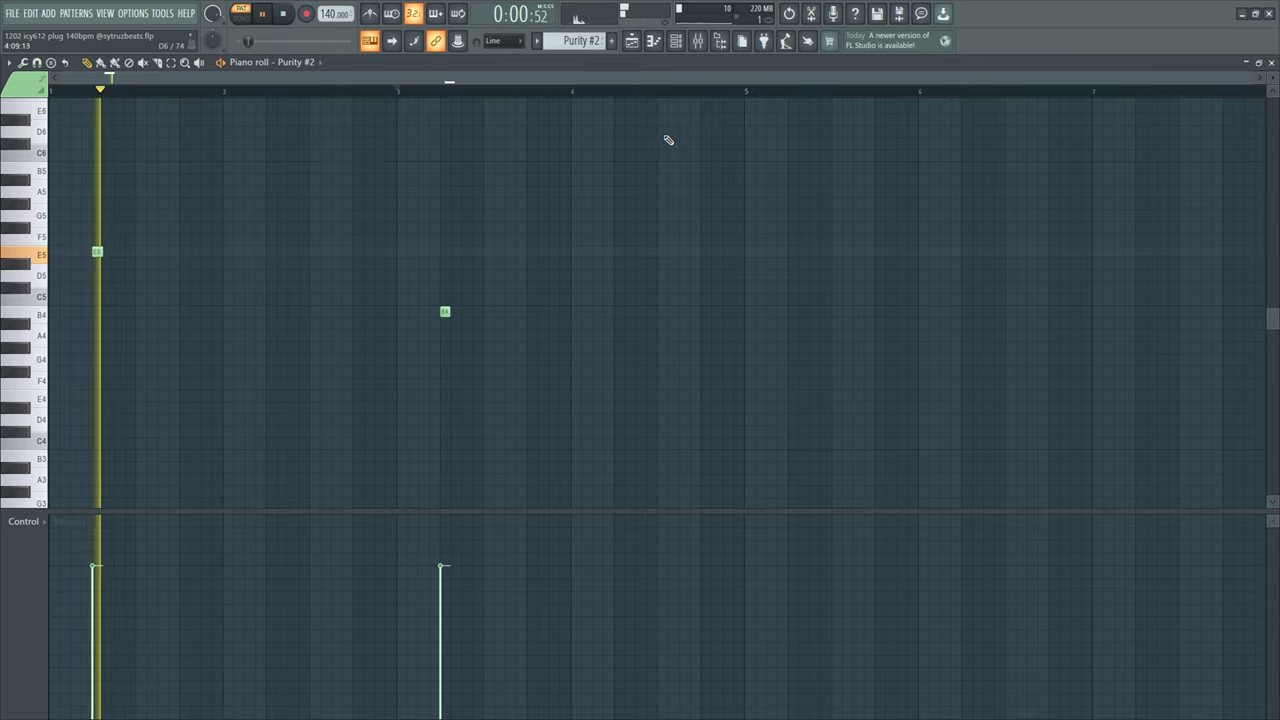
# Step: Stop playback, then open and play the Purity #3 pattern's two B4 notes
pyautogui.press('space')
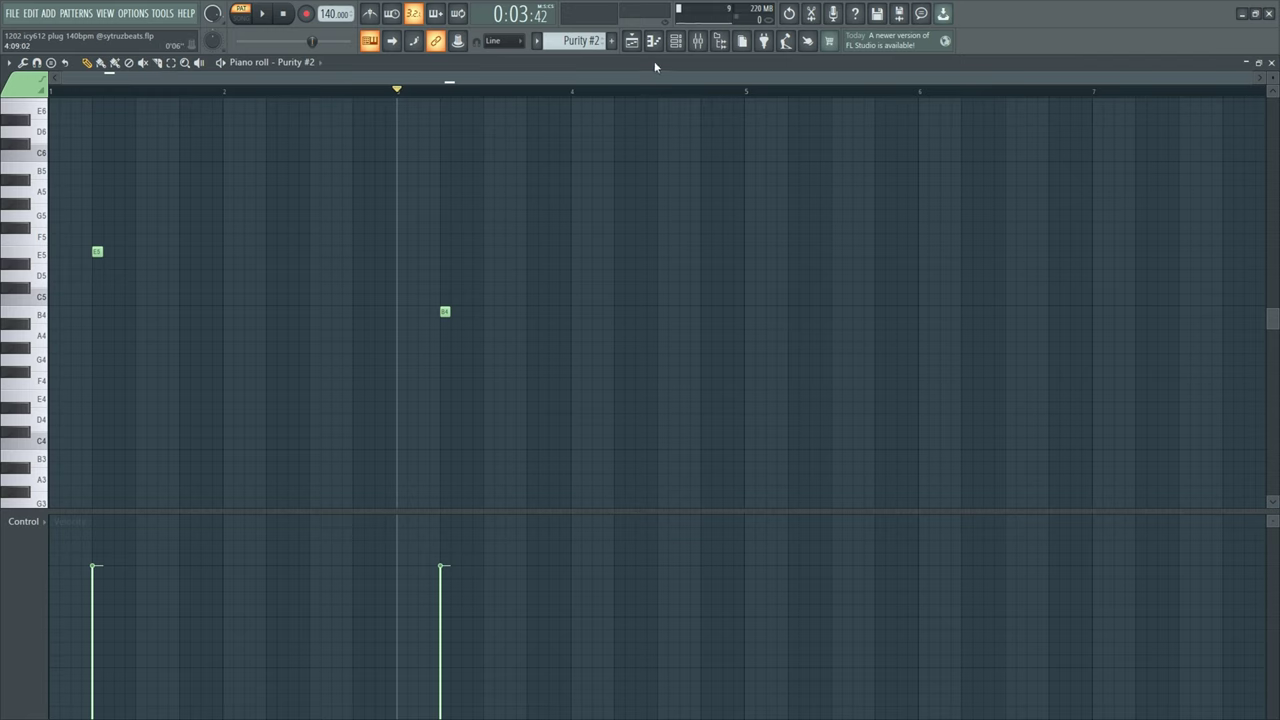
pyautogui.click(632, 42)
pyautogui.doubleClick(206, 306)
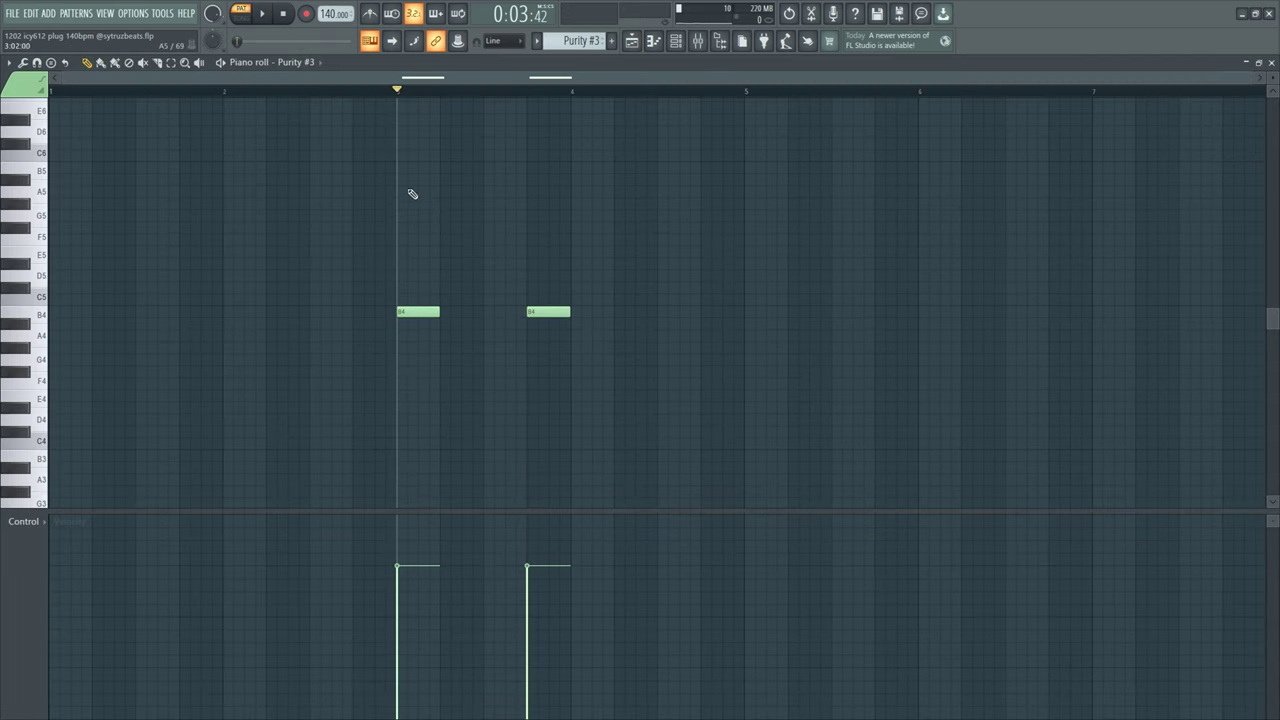
pyautogui.press('space')
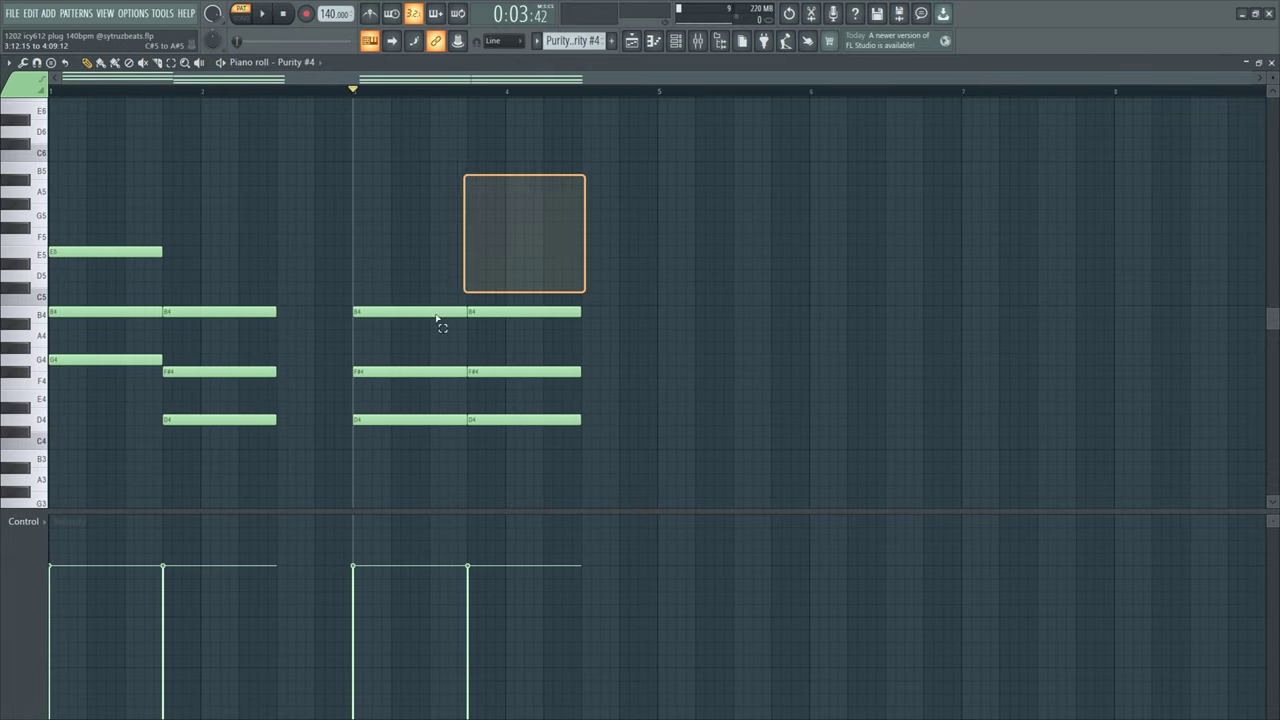
# Step: In the playlist, select the opening Purity #2 and #3 clips and revisit Purity #3
pyautogui.hotkey('ctrl', 'a')
pyautogui.press('F5')
pyautogui.scroll(2, 268, 210)
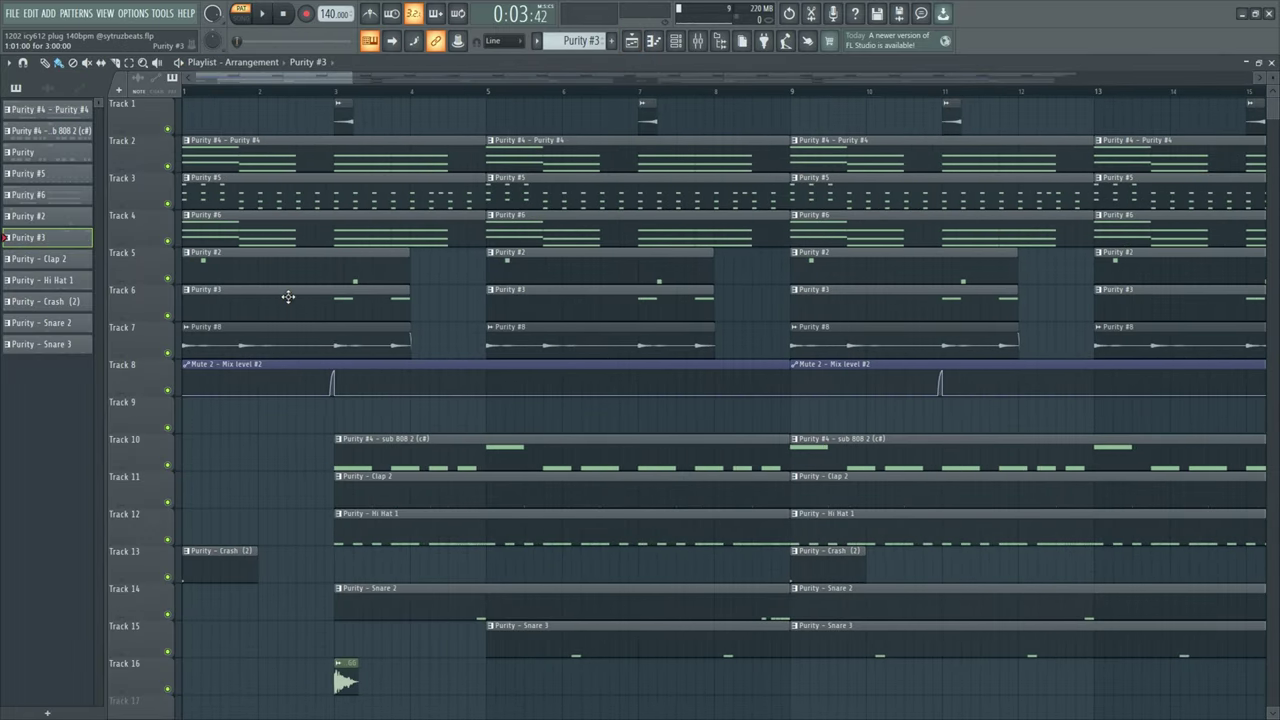
pyautogui.moveTo(222, 262); pyautogui.dragTo(356, 309)
pyautogui.doubleClick(350, 310)
pyautogui.moveTo(670, 271); pyautogui.dragTo(655, 282)
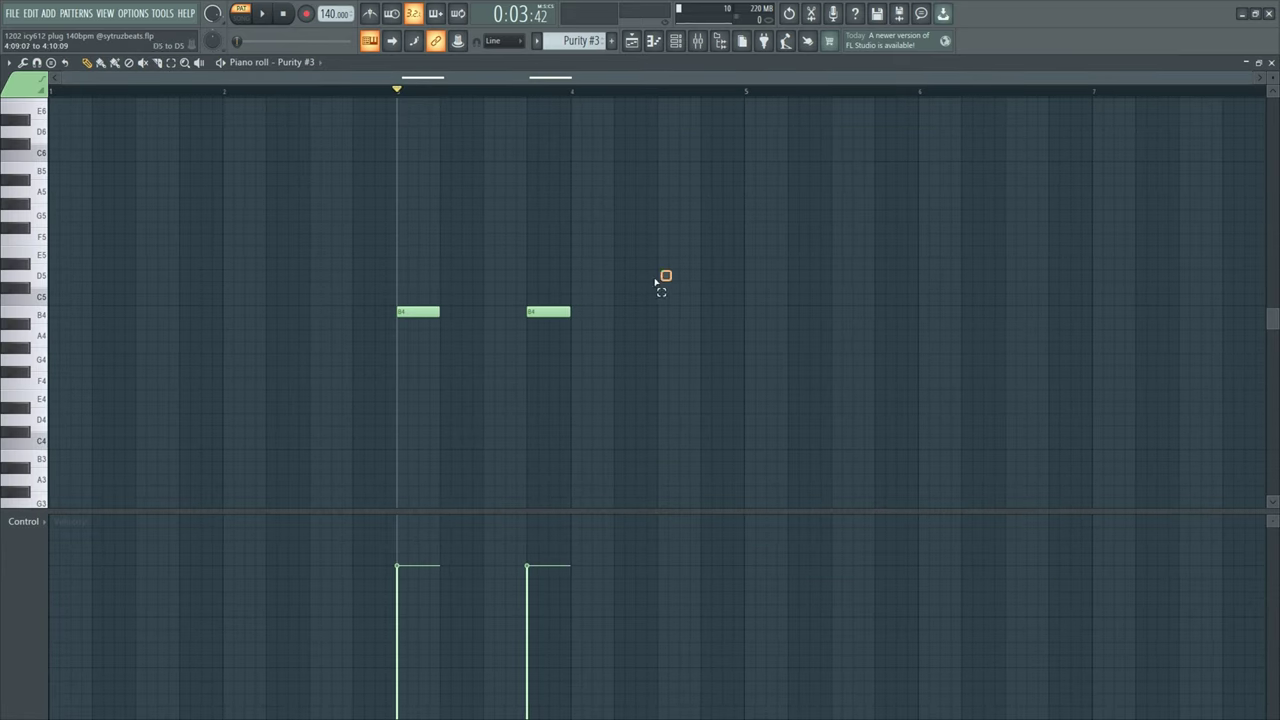
pyautogui.click(633, 44)
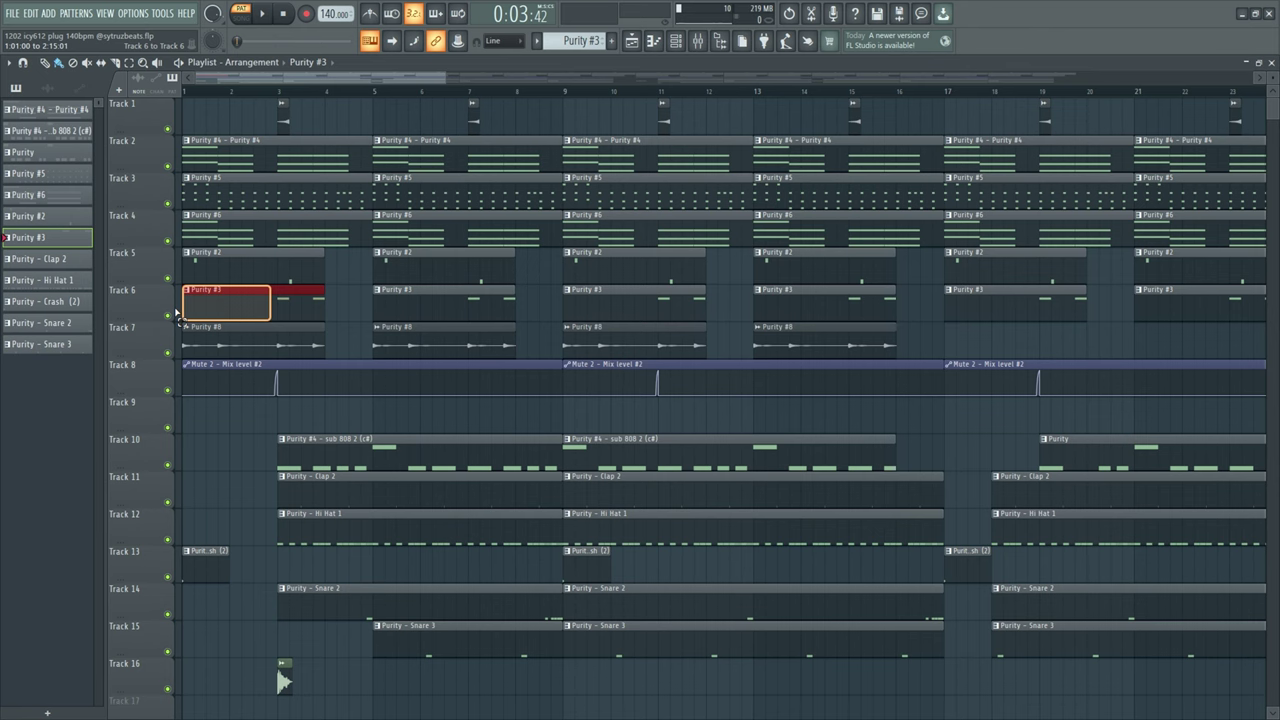
pyautogui.scroll(2, 99, 363)
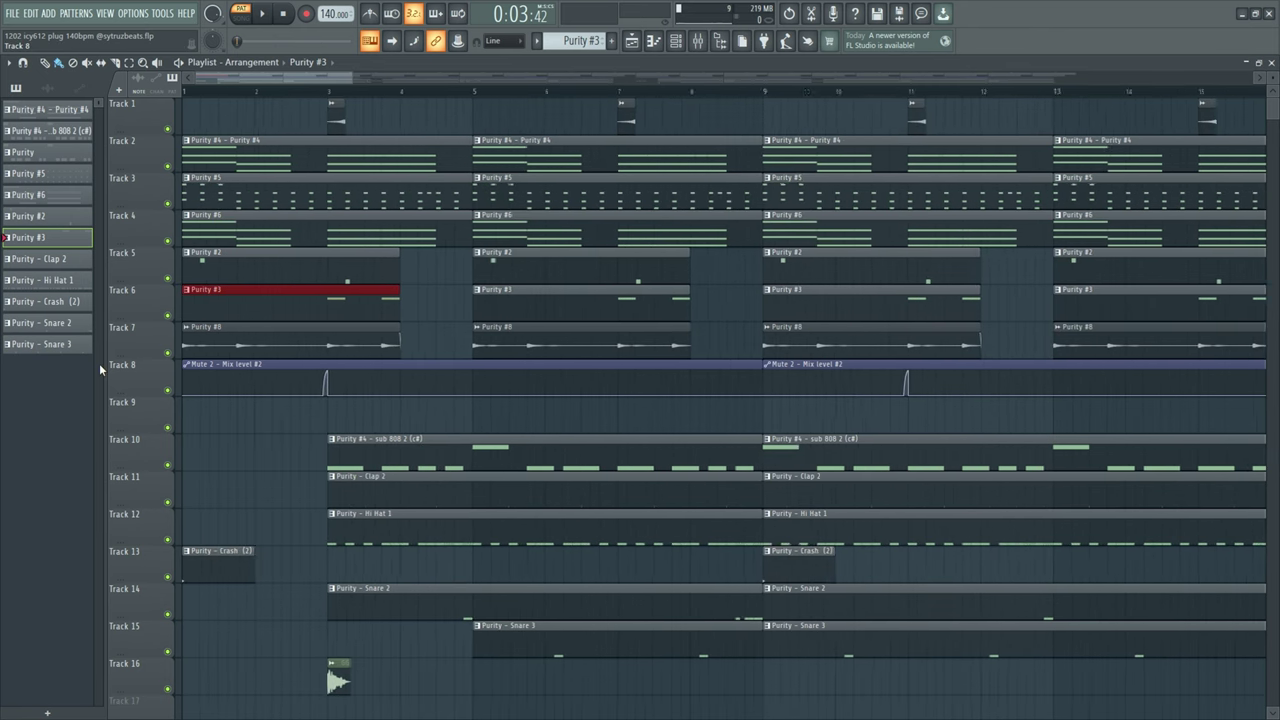
pyautogui.doubleClick(231, 345)
pyautogui.click(430, 178)
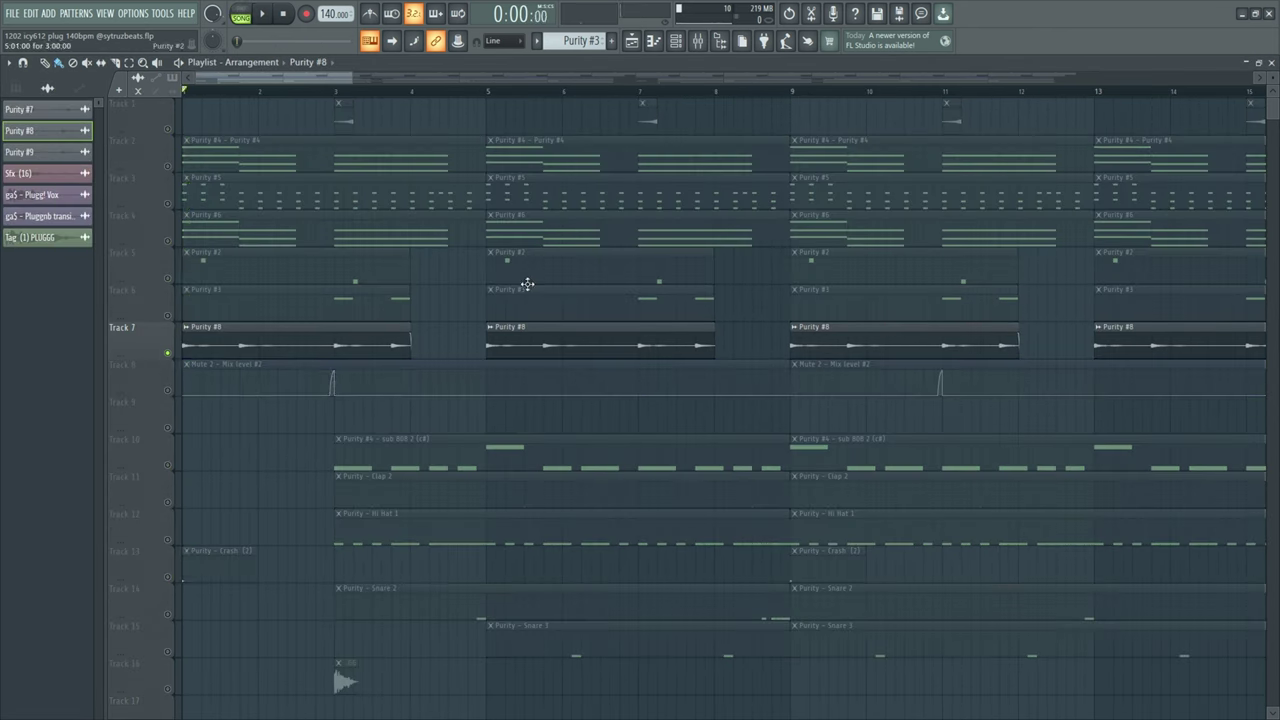
pyautogui.press('space')
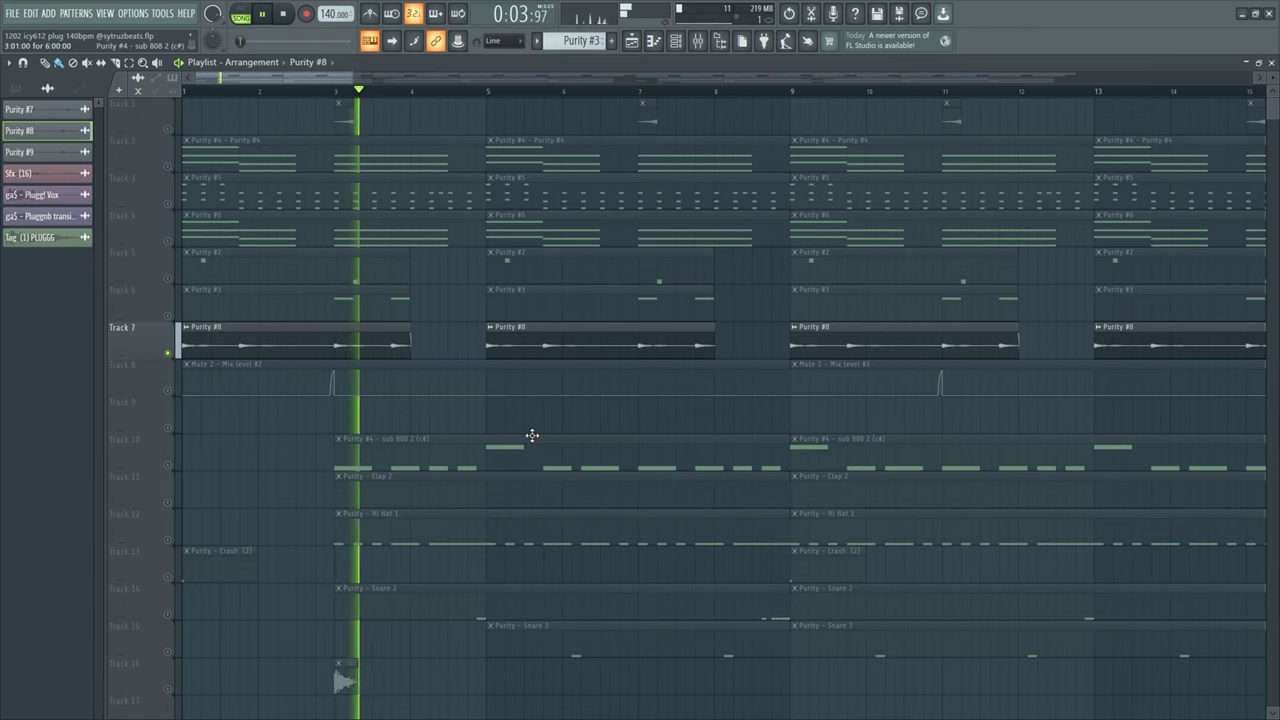
pyautogui.press('space')
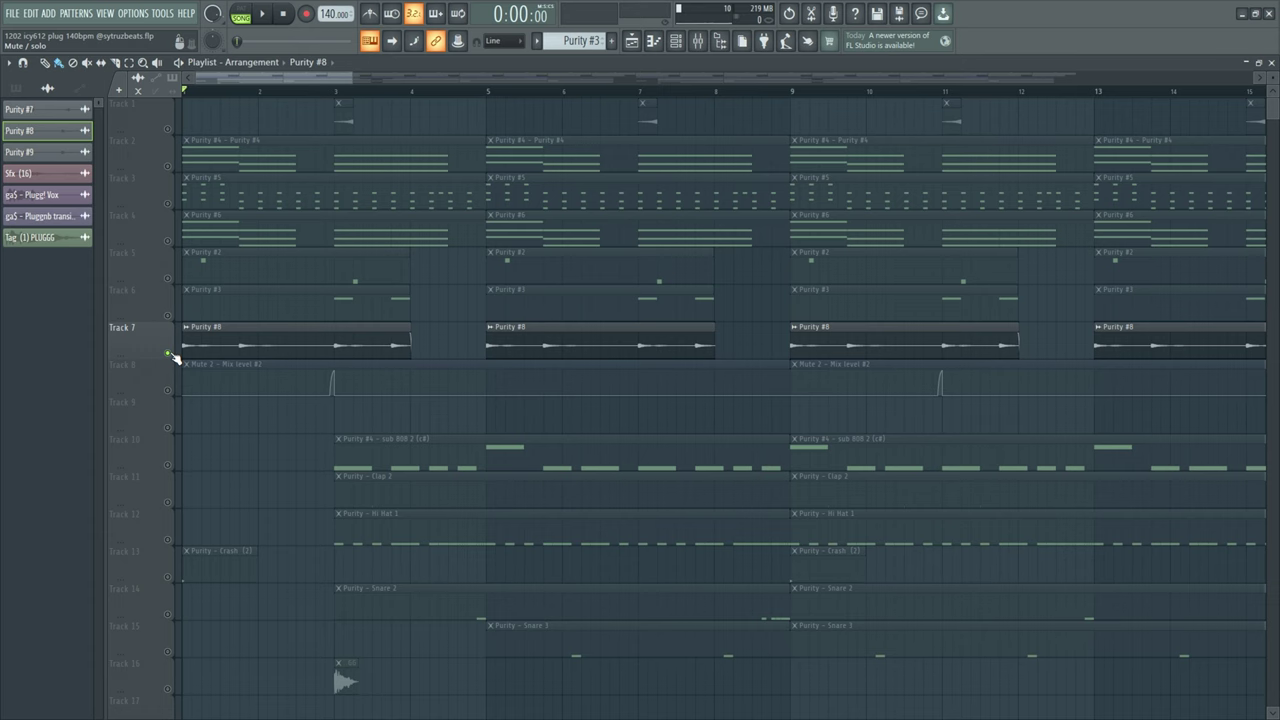
pyautogui.rightClick(168, 354)
pyautogui.doubleClick(220, 151)
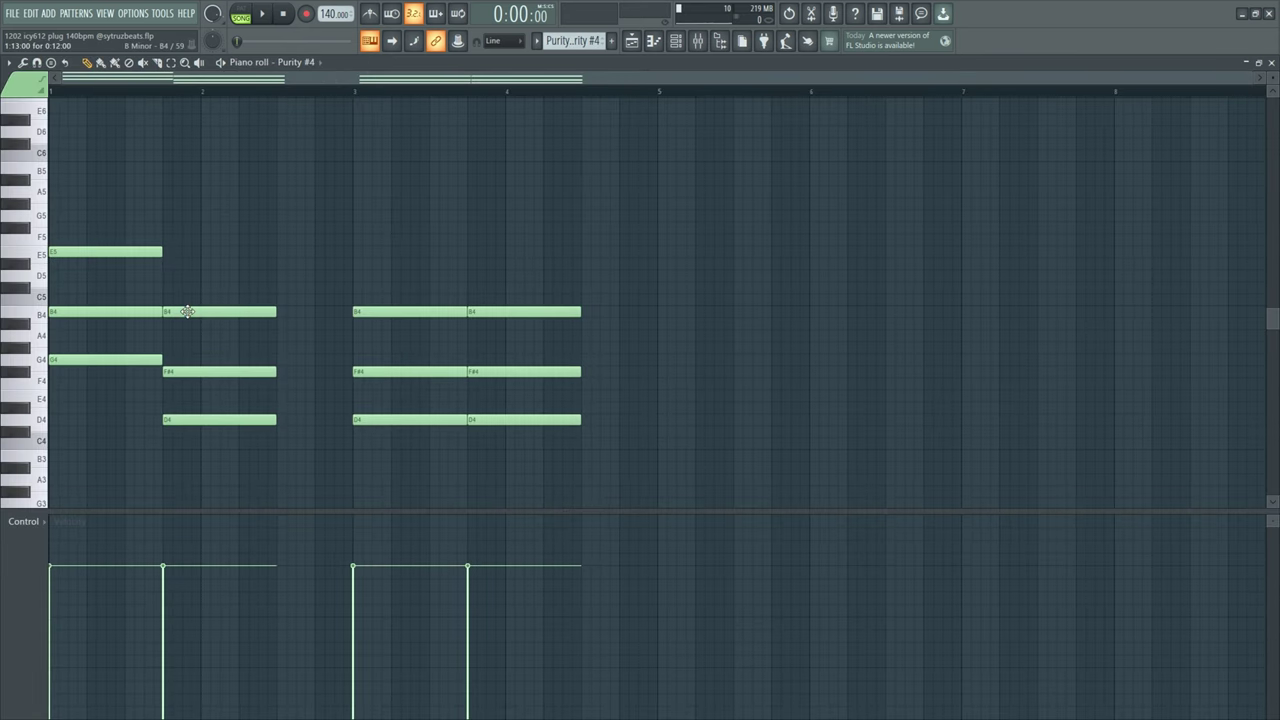
pyautogui.moveTo(318, 209); pyautogui.dragTo(117, 328)
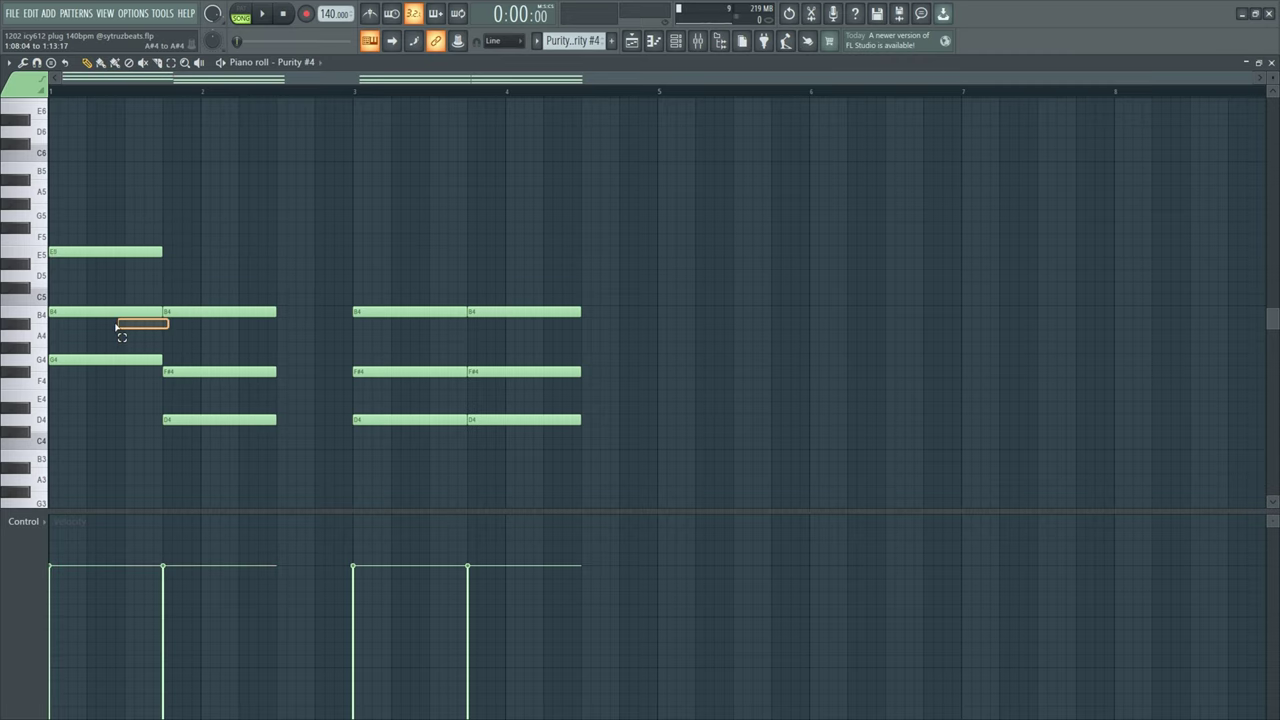
pyautogui.moveTo(175, 240); pyautogui.dragTo(57, 352)
pyautogui.hotkey('ctrl', 'b')
pyautogui.moveTo(297, 255); pyautogui.dragTo(402, 255)
pyautogui.press('Delete')
pyautogui.click(636, 43)
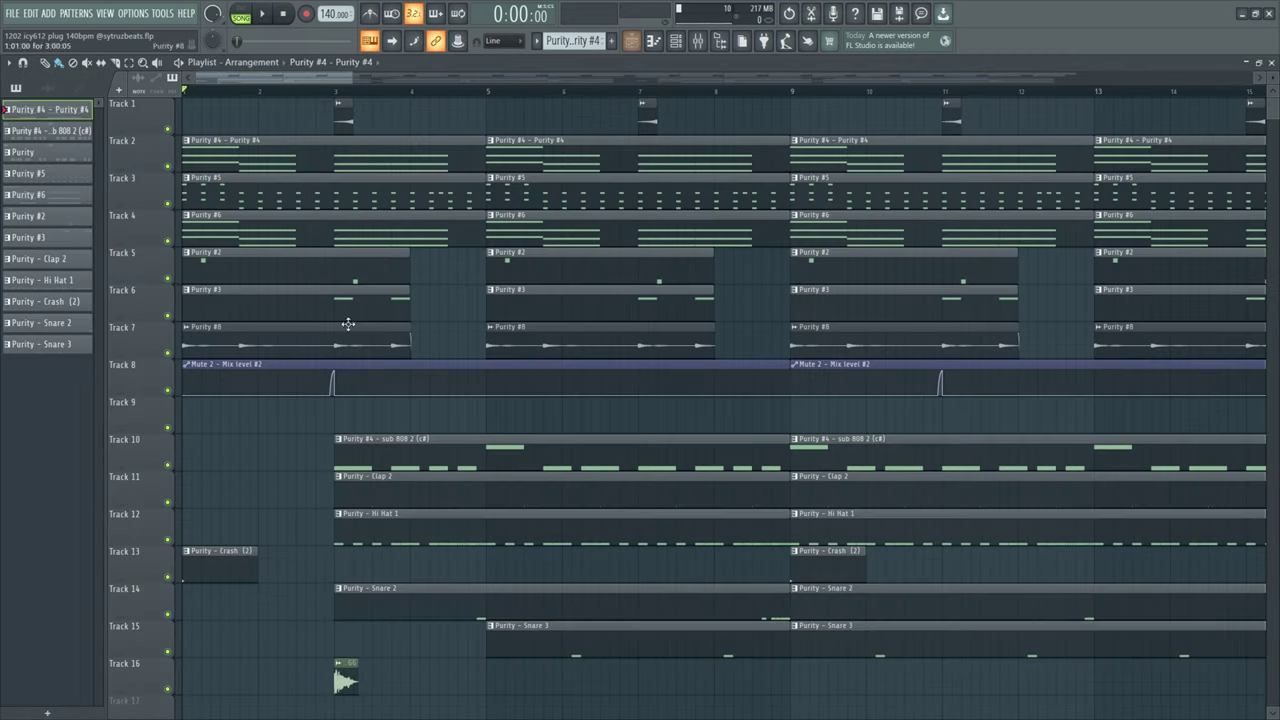
pyautogui.scroll(-2, 241, 410)
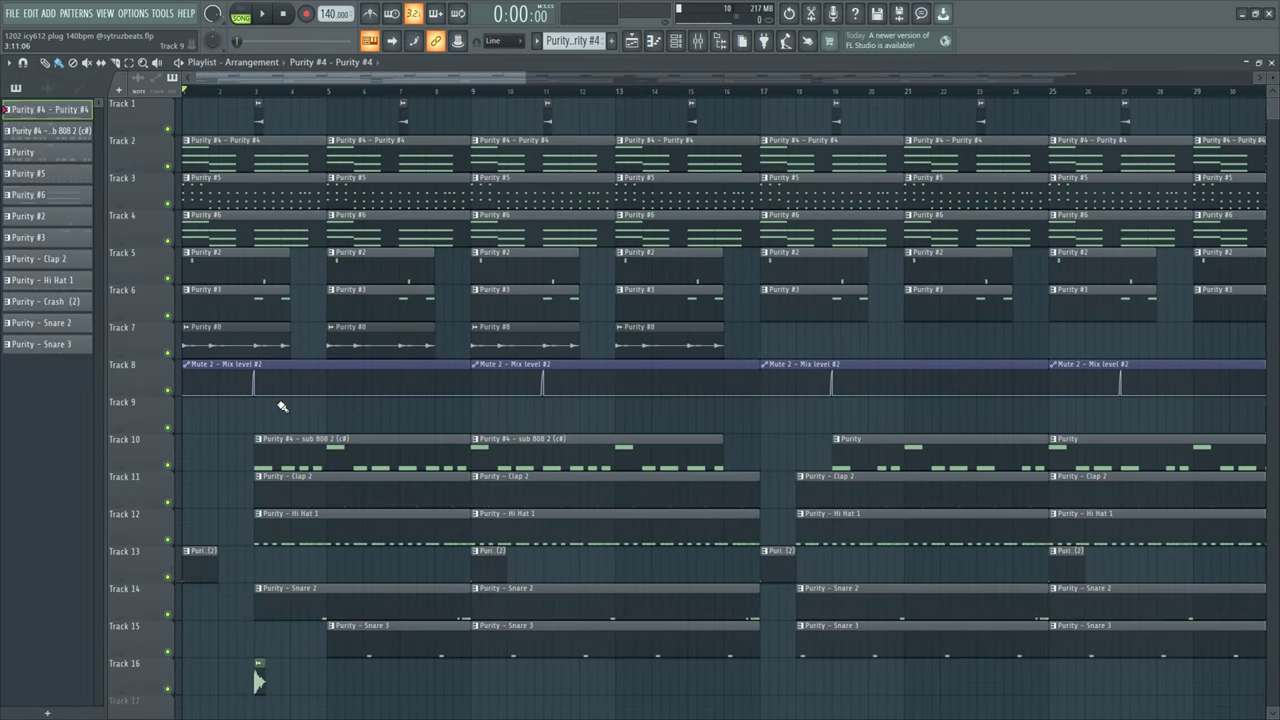
pyautogui.scroll(3, 239, 316)
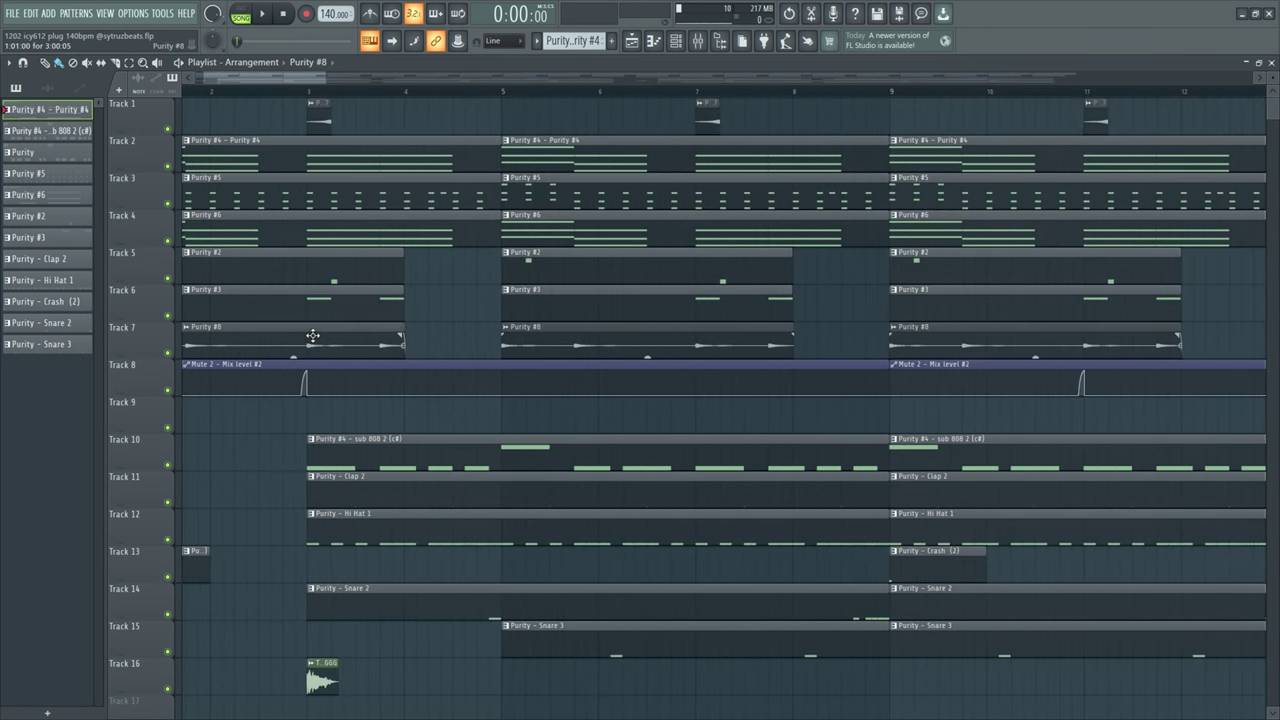
pyautogui.scroll(3, 348, 224)
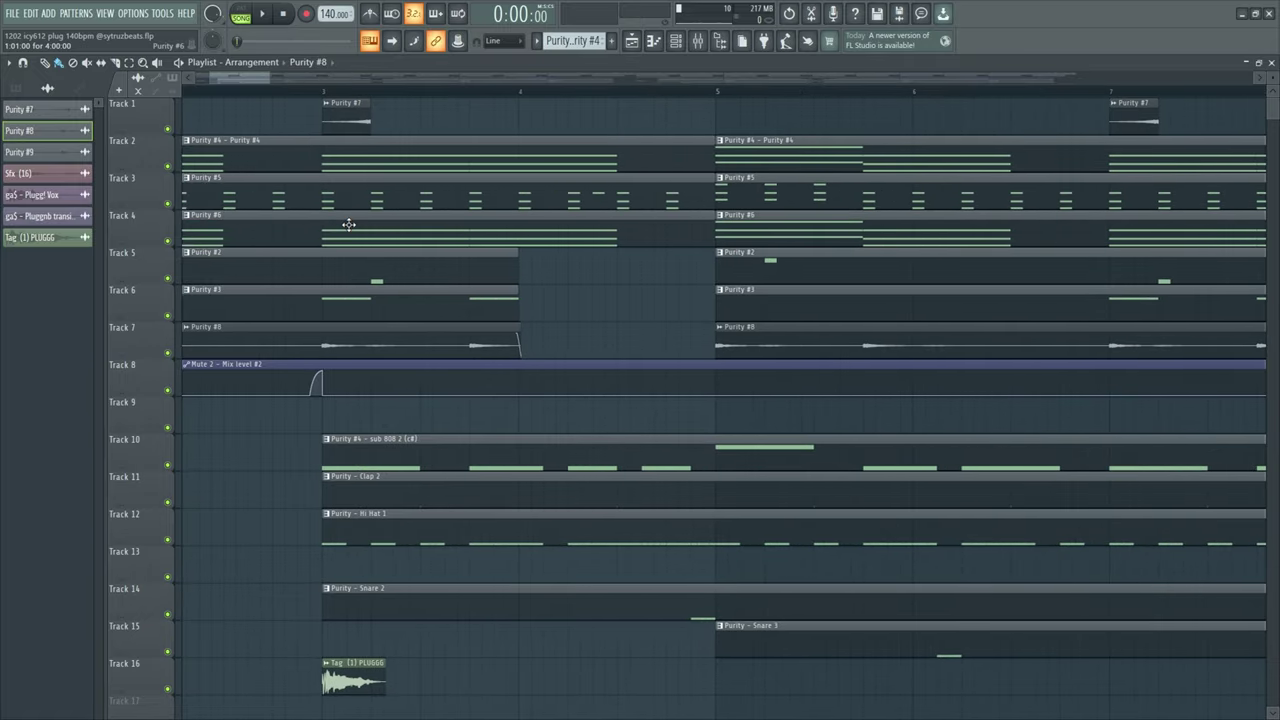
# Step: Play the song with Track 7 soloed
pyautogui.scroll(-5, 327, 97)
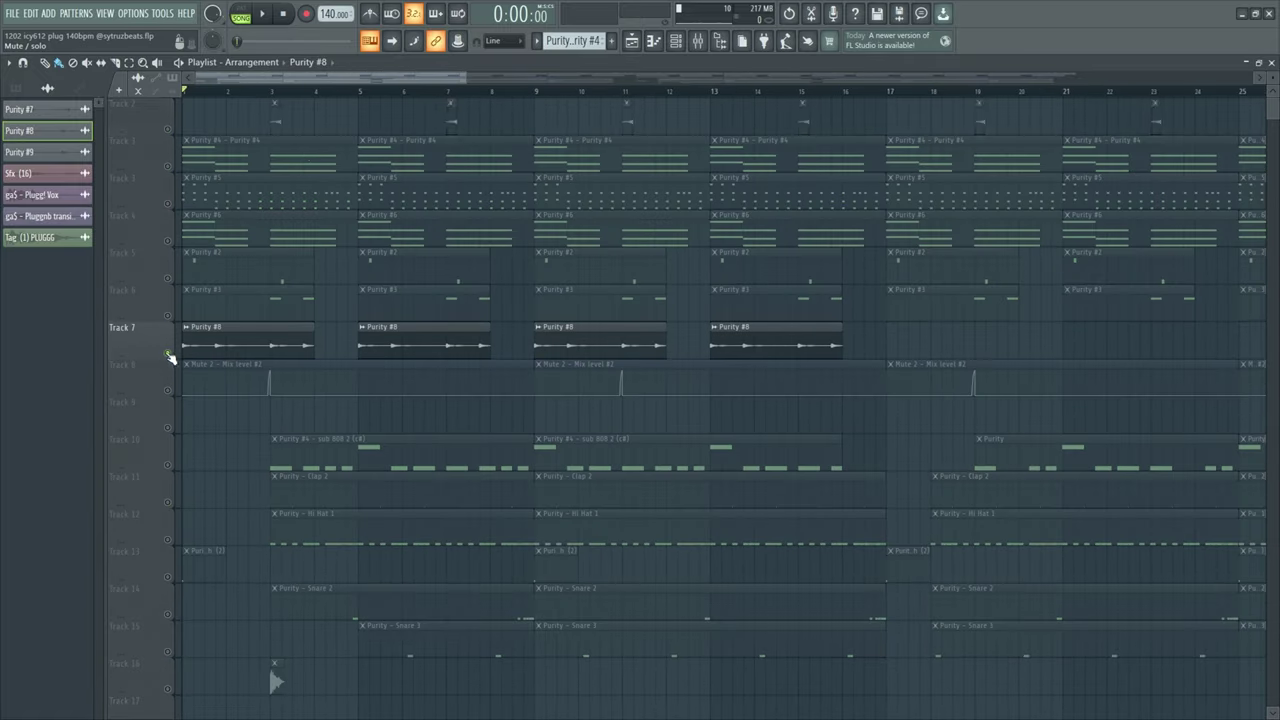
pyautogui.press('space')
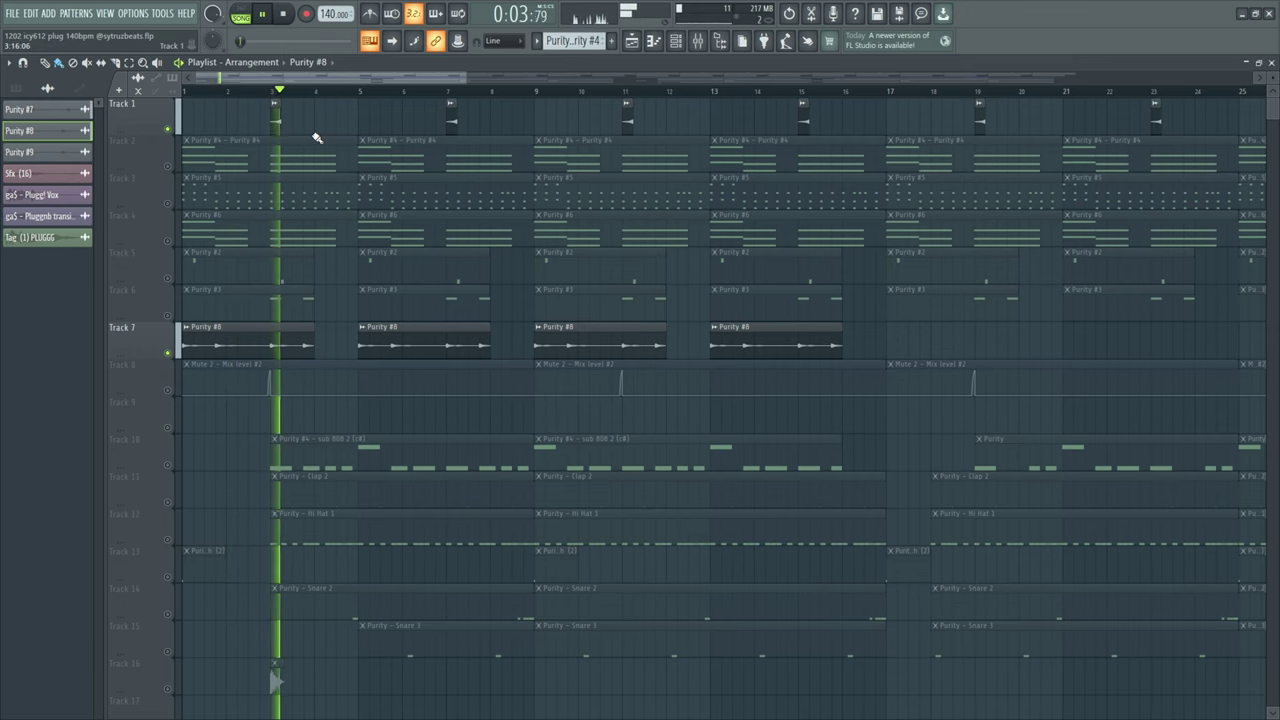
pyautogui.press('space')
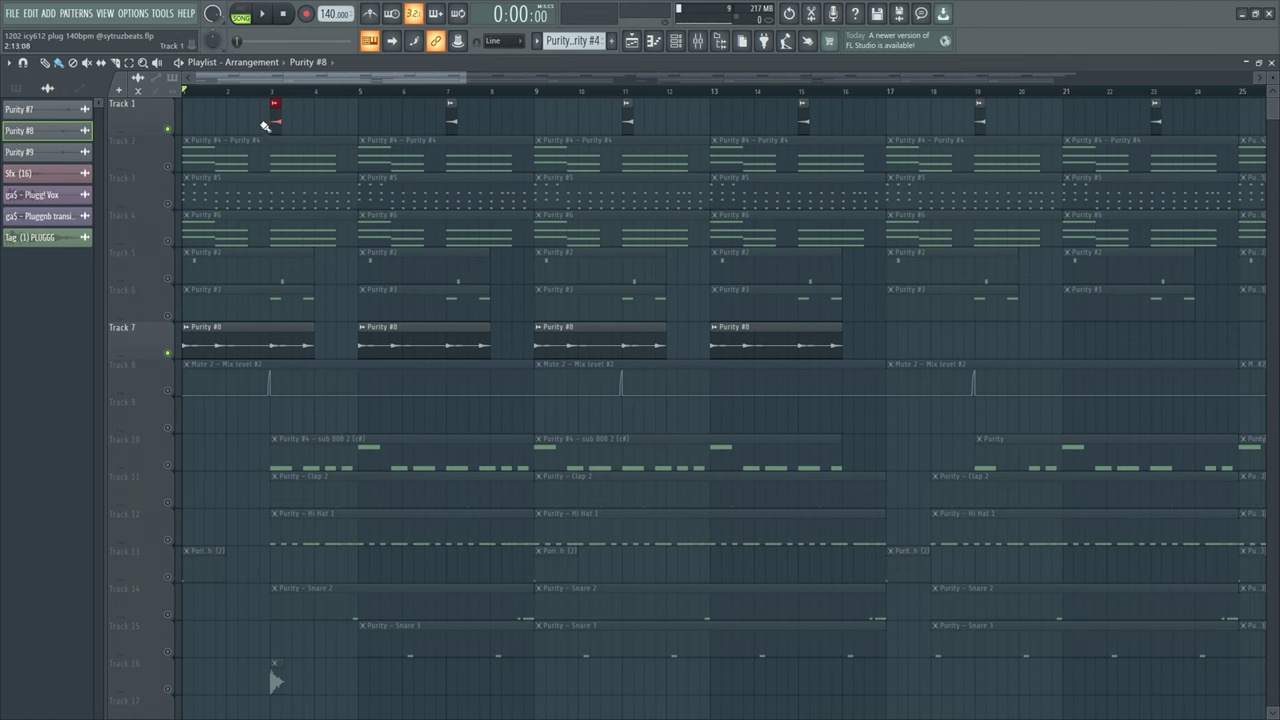
# Step: Solo Track 8, re-enable Tracks 1–7, and play the melody without drums and 808
pyautogui.scroll(-3, 351, 163)
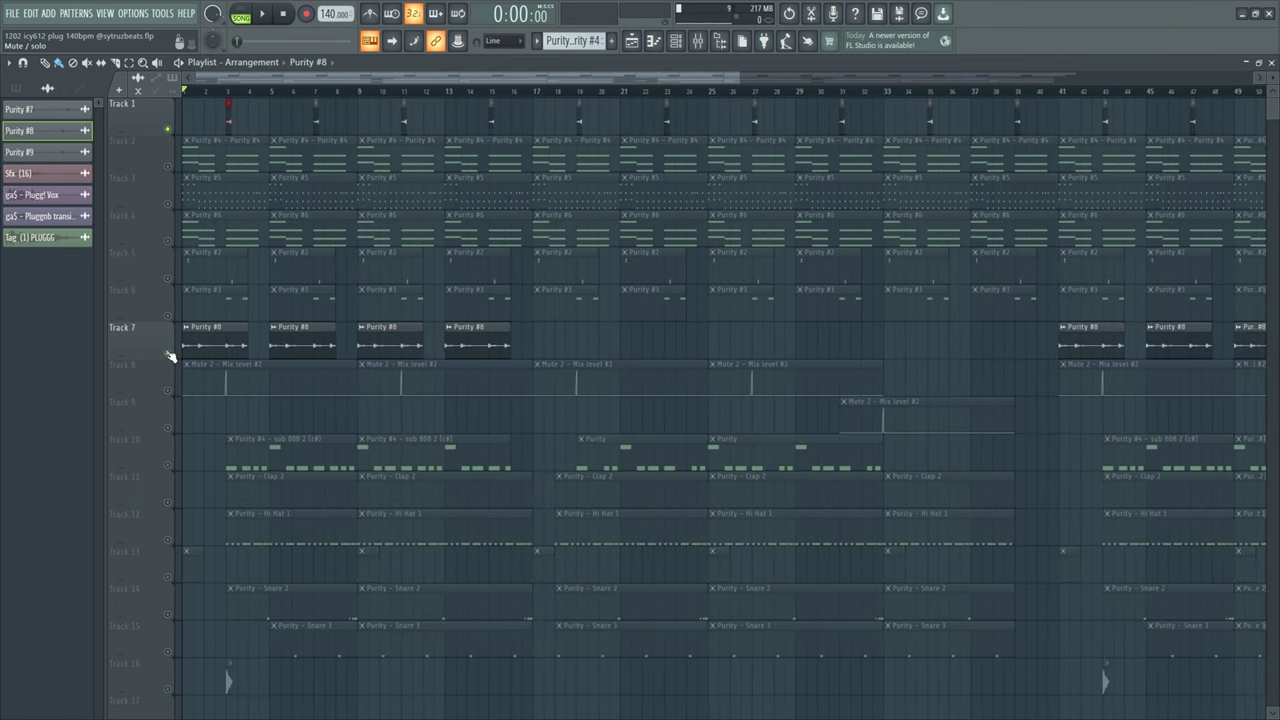
pyautogui.rightClick(168, 354)
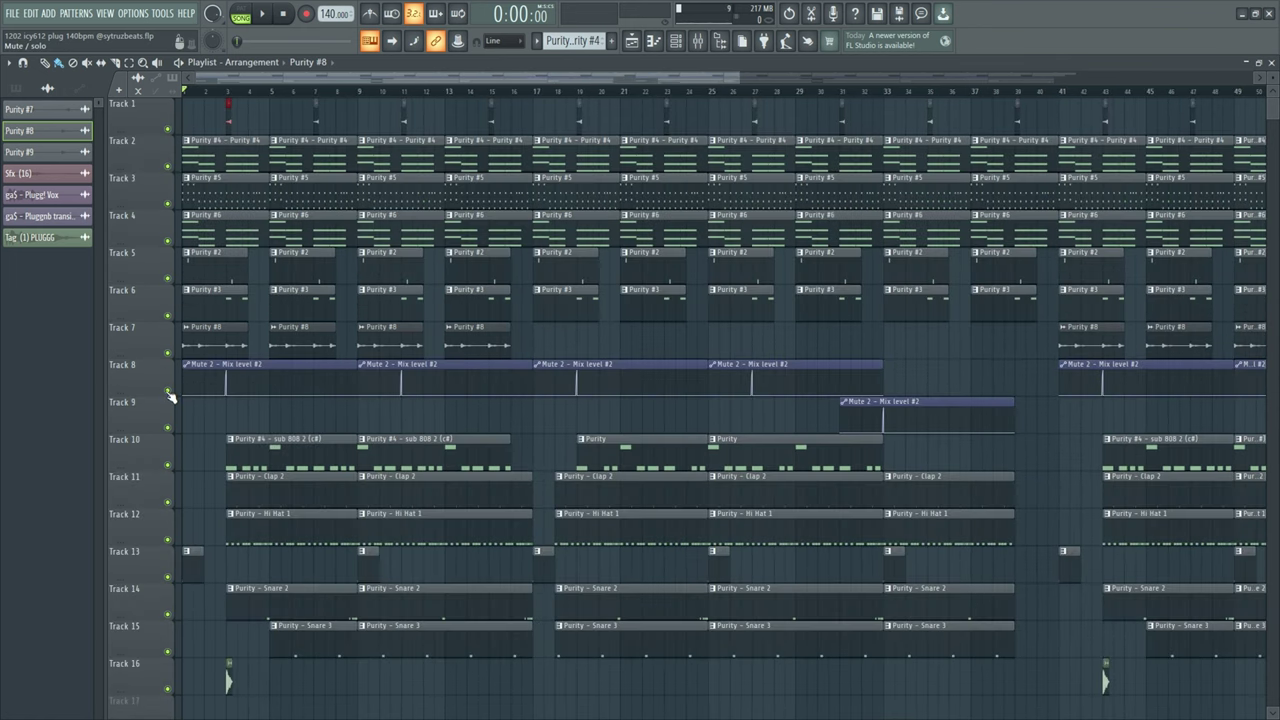
pyautogui.rightClick(168, 390)
pyautogui.moveTo(168, 353); pyautogui.dragTo(168, 163)
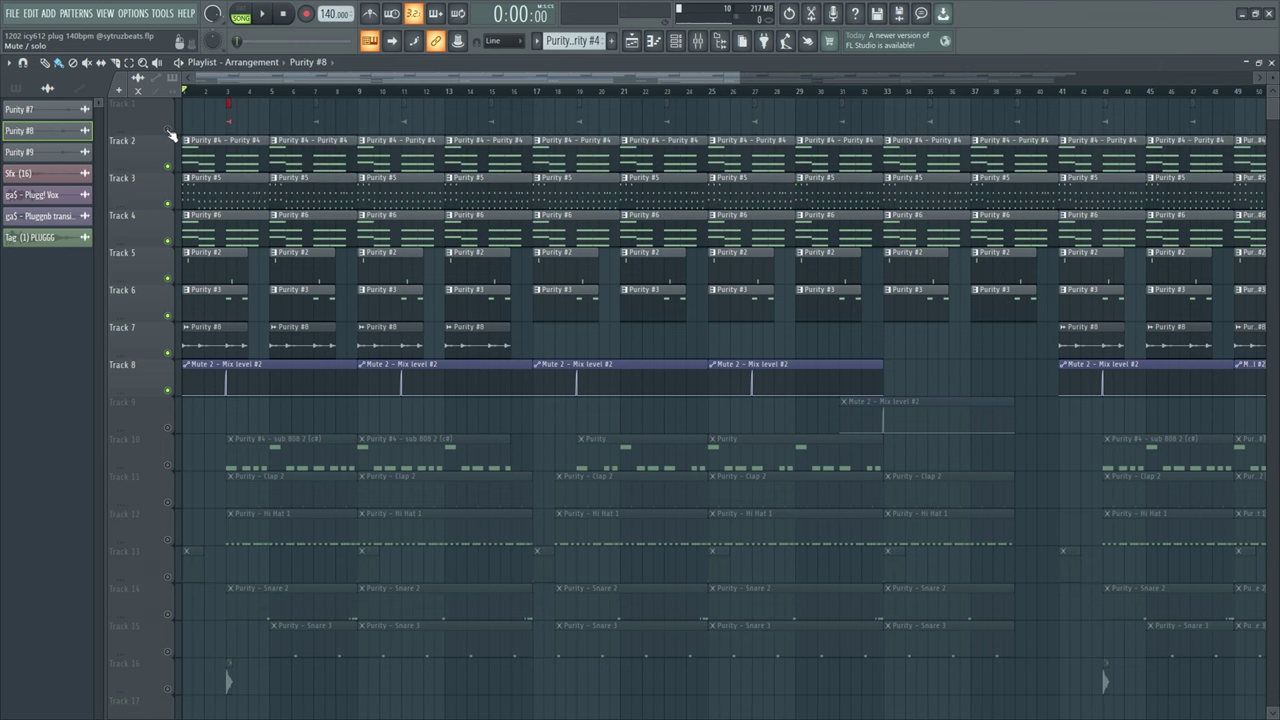
pyautogui.scroll(-3, 380, 457)
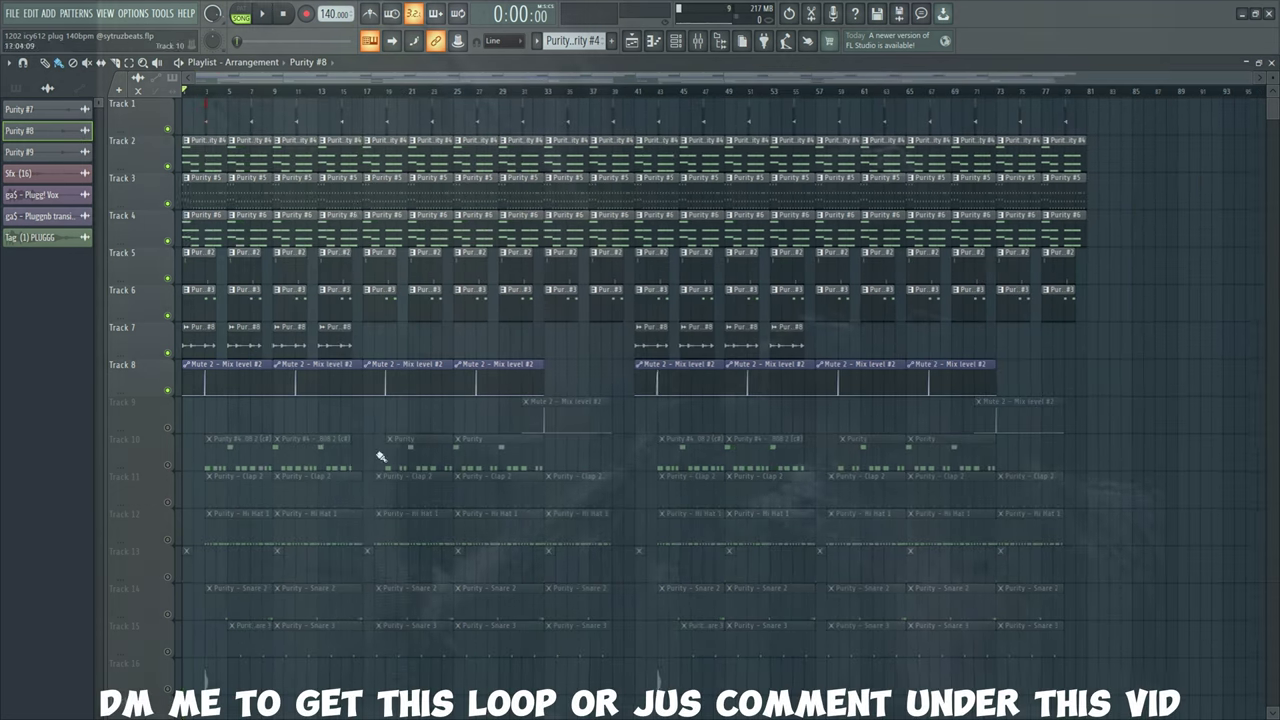
pyautogui.press('space')
pyautogui.scroll(5, 146, 443)
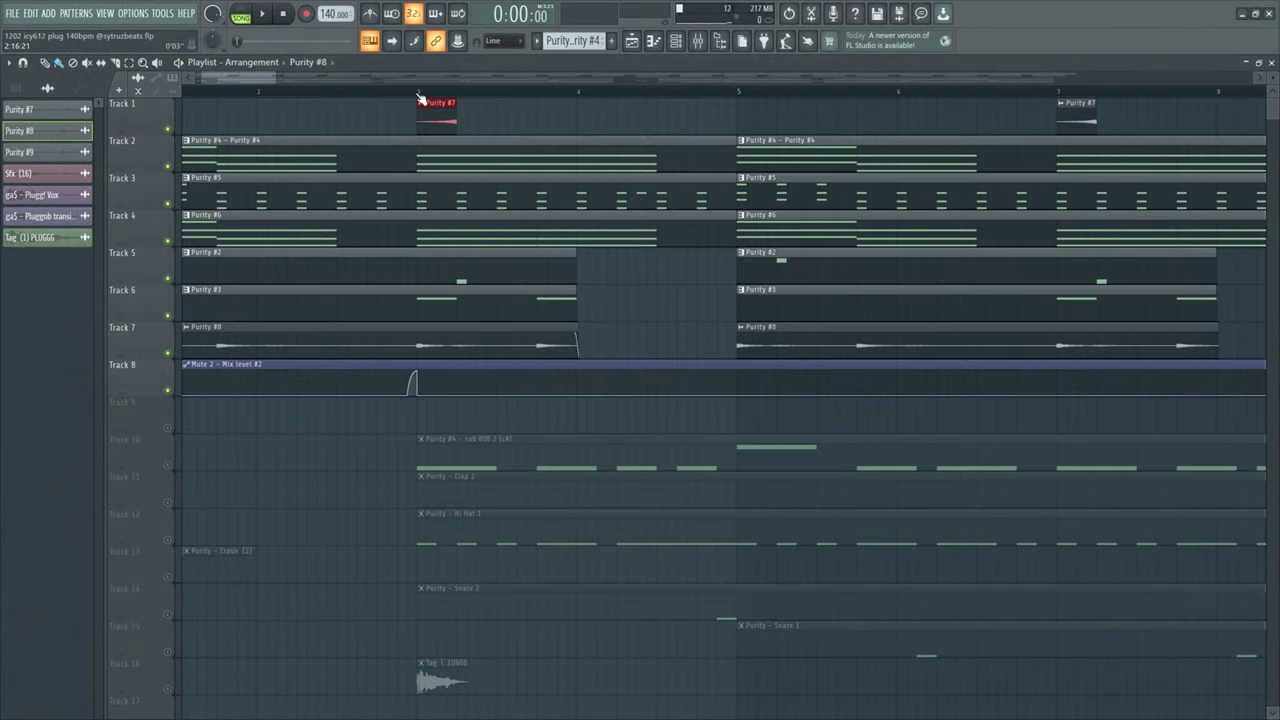
# Step: Pick out clips on Tracks 6, 1 and 5, play the intro, then box the first Purity #2/#3 clips
pyautogui.scroll(2, 419, 150)
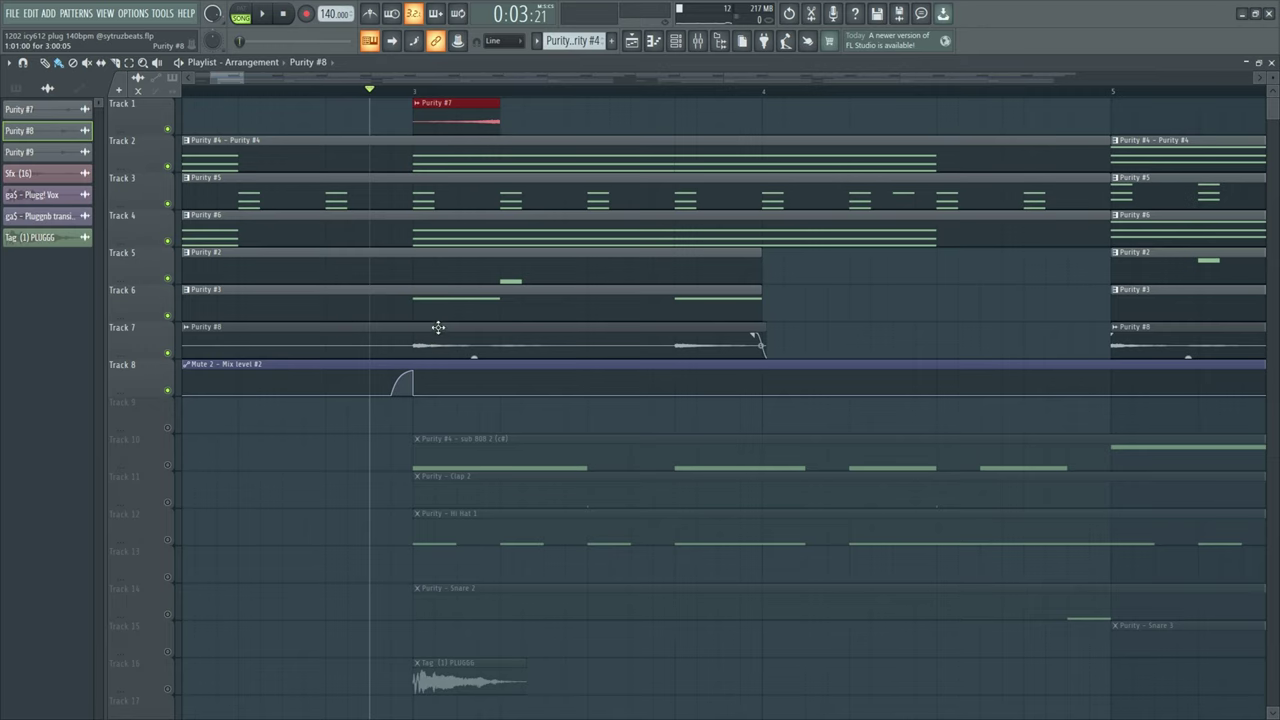
pyautogui.scroll(2, 436, 304)
pyautogui.moveTo(401, 304); pyautogui.dragTo(413, 304)
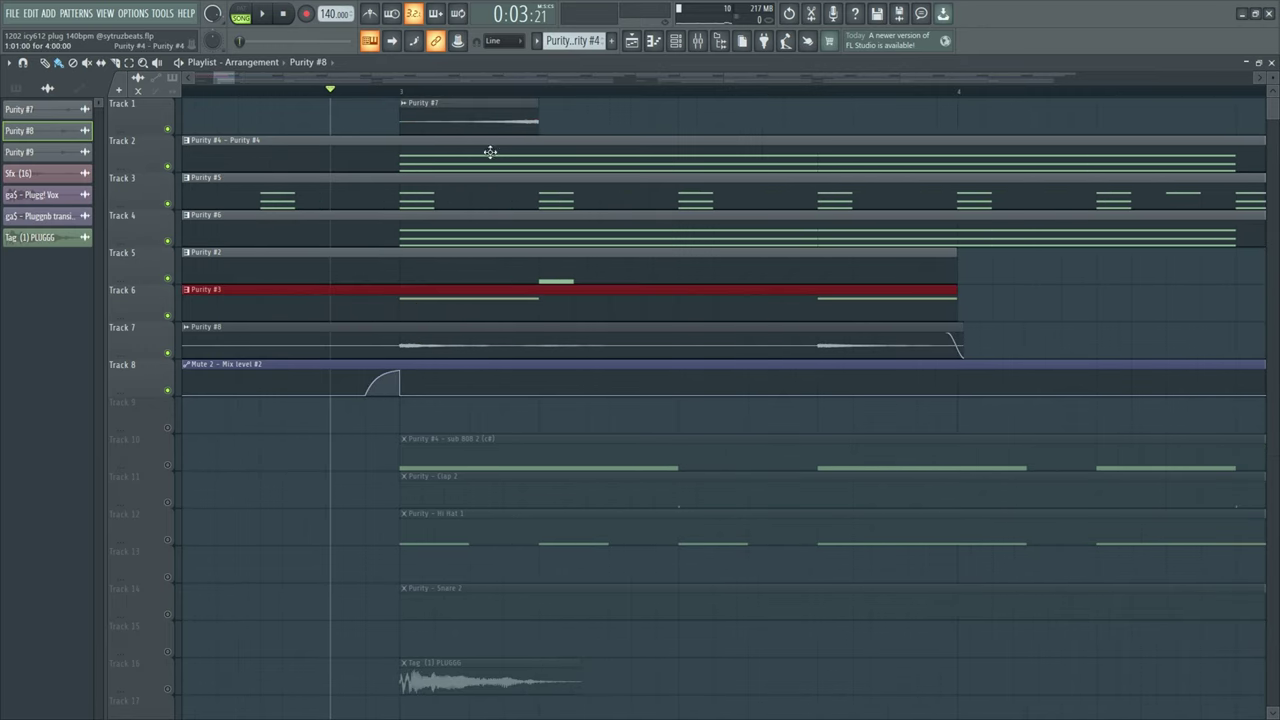
pyautogui.moveTo(402, 114); pyautogui.dragTo(594, 130)
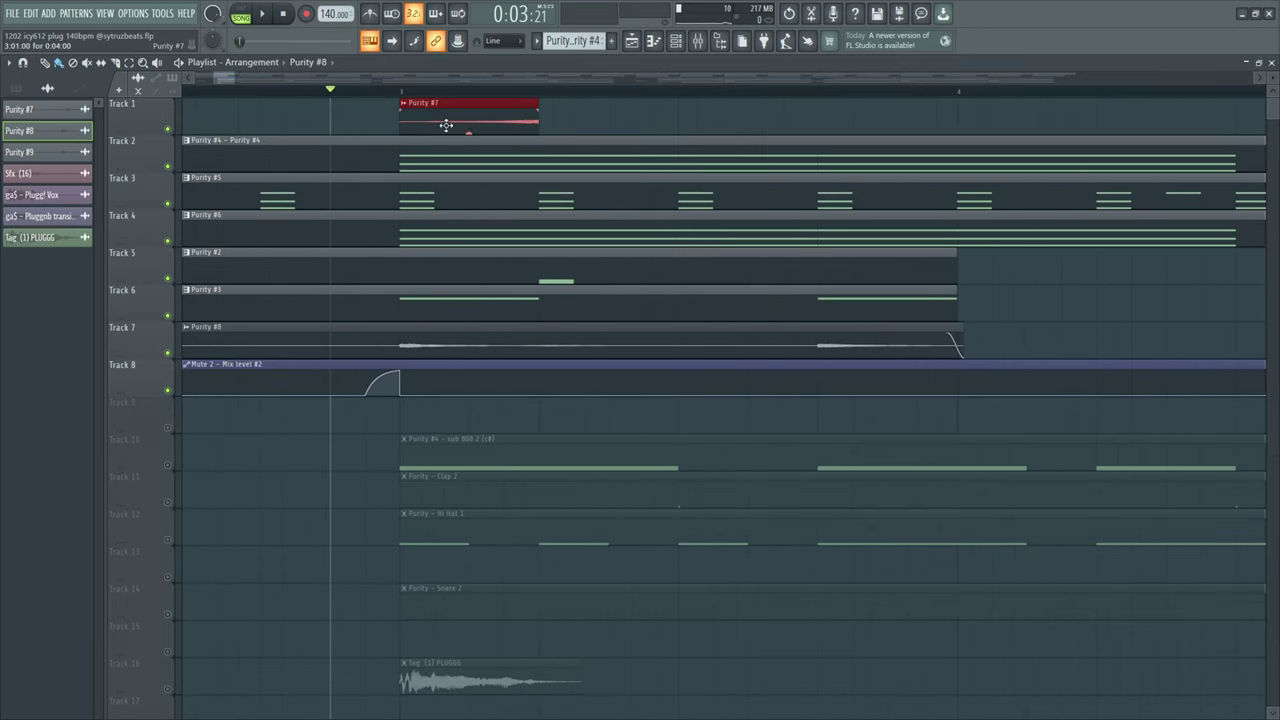
pyautogui.moveTo(575, 251); pyautogui.dragTo(544, 282)
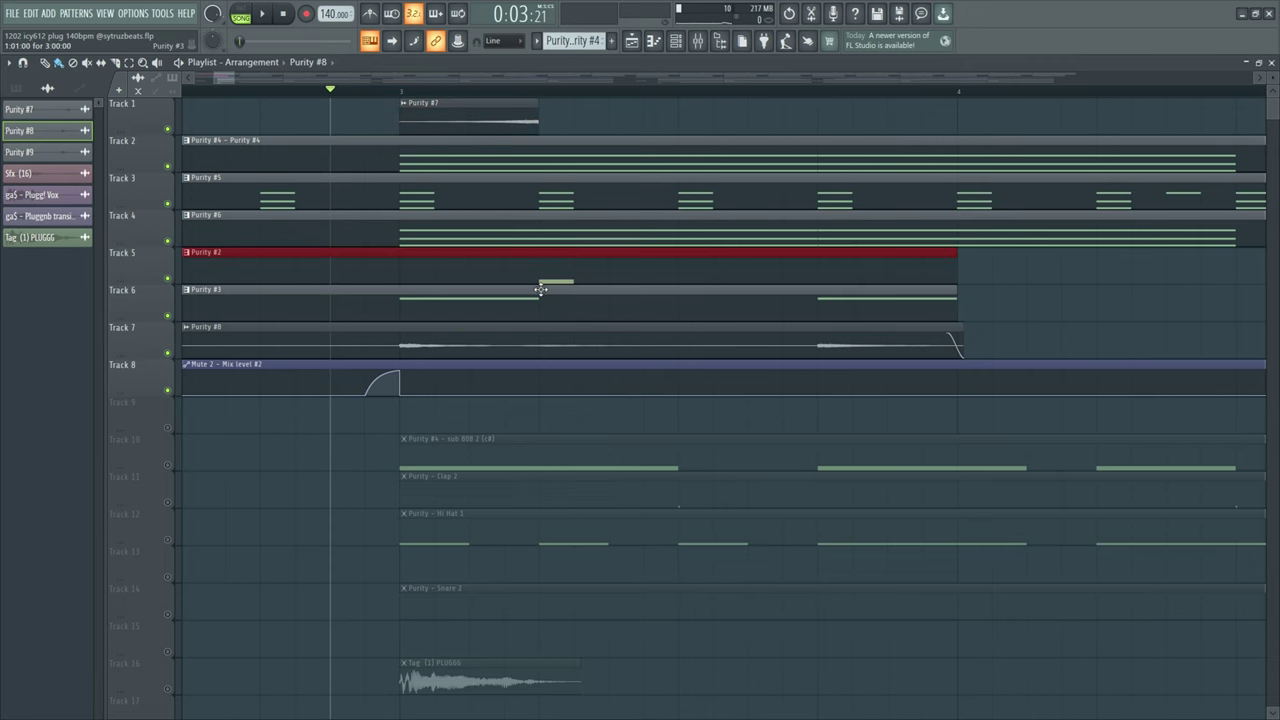
pyautogui.scroll(-5, 540, 289)
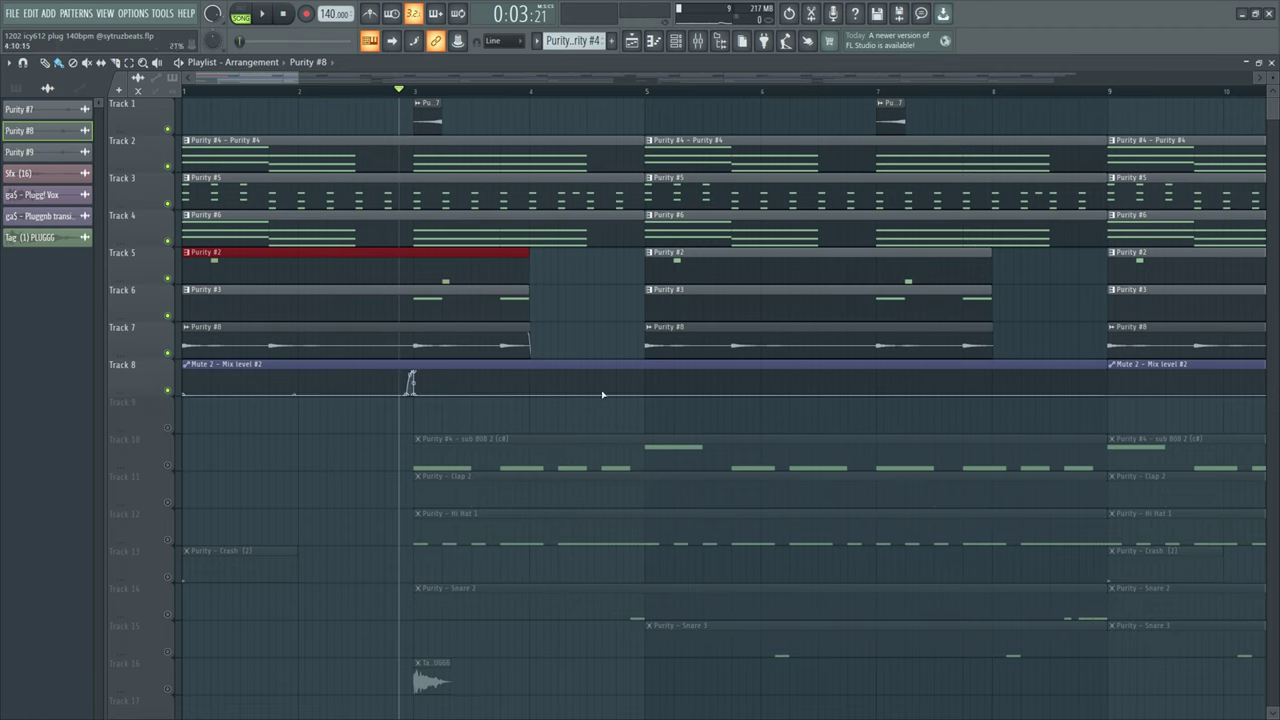
pyautogui.press('space')
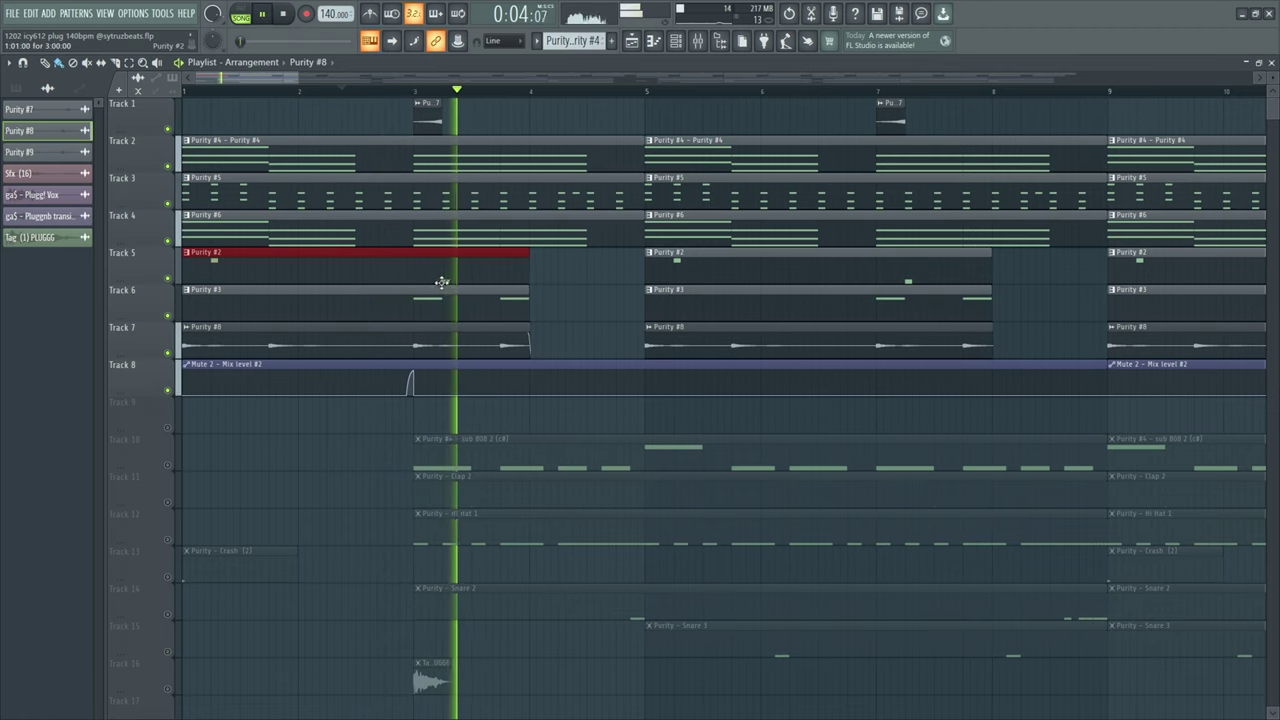
pyautogui.moveTo(570, 250); pyautogui.dragTo(480, 318)
# Step: Stop playback, move the song position to bar 9, and solo the Track 10 808
pyautogui.press('space')
pyautogui.scroll(-6, 458, 312)
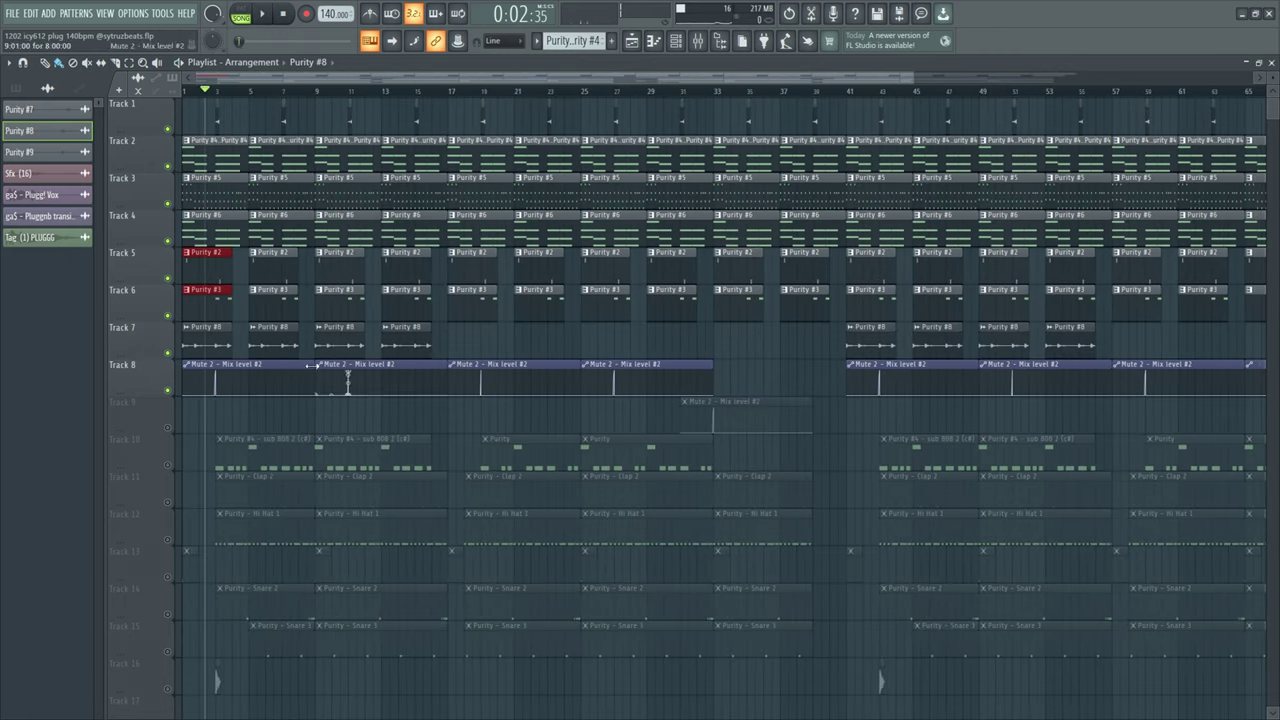
pyautogui.scroll(-4, 194, 357)
pyautogui.click(317, 92)
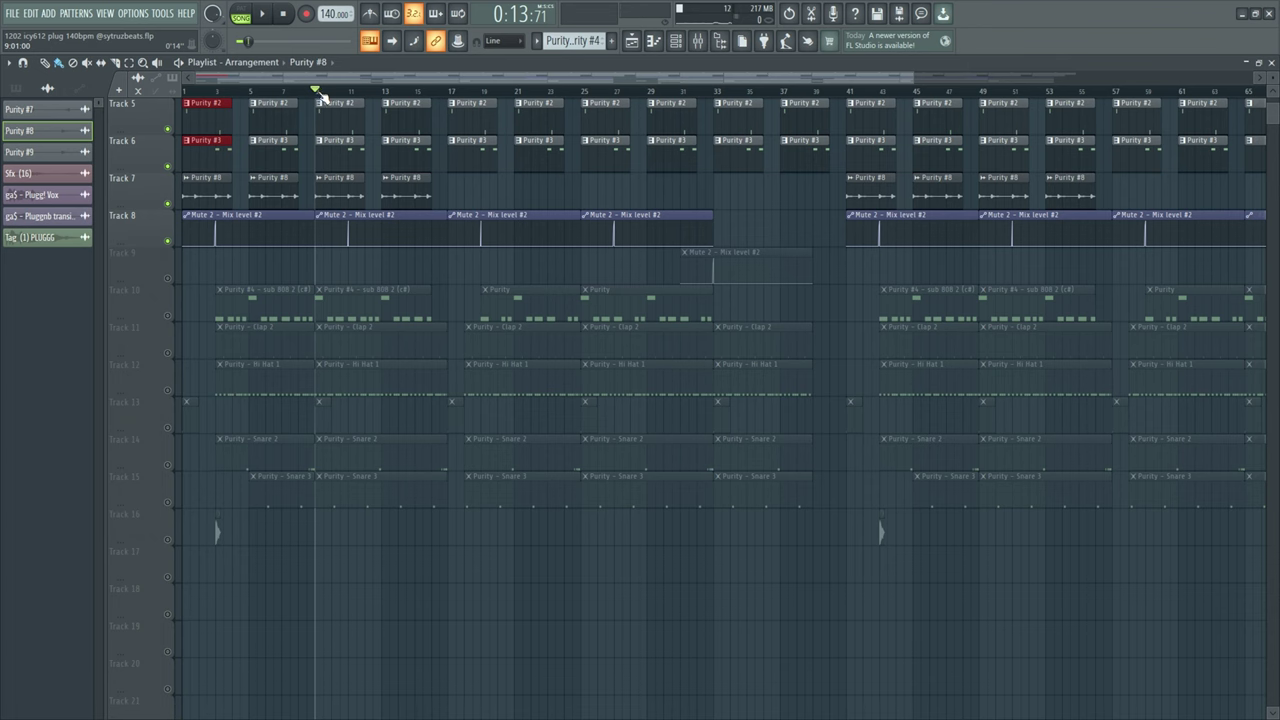
pyautogui.rightClick(168, 317)
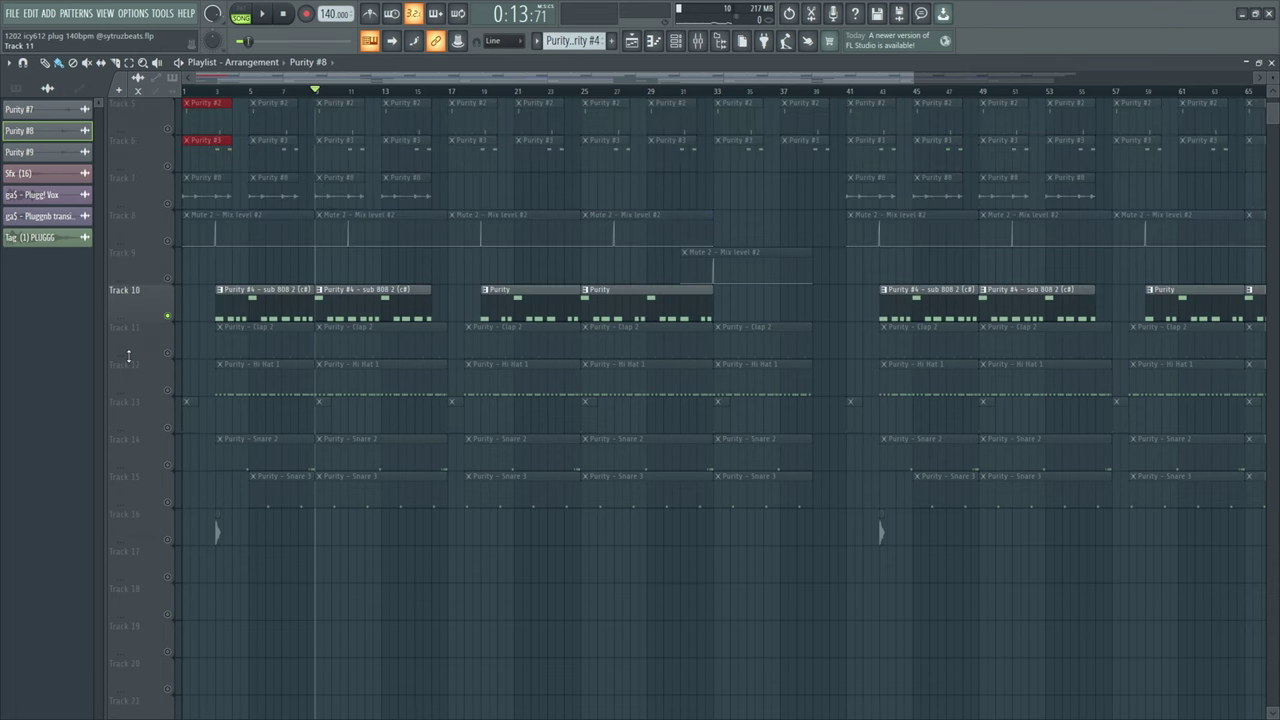
# Step: Select the Snare 2 and Snare 3 clips in bars 9–17, then briefly view the sub 808 notes
pyautogui.scroll(3, 202, 361)
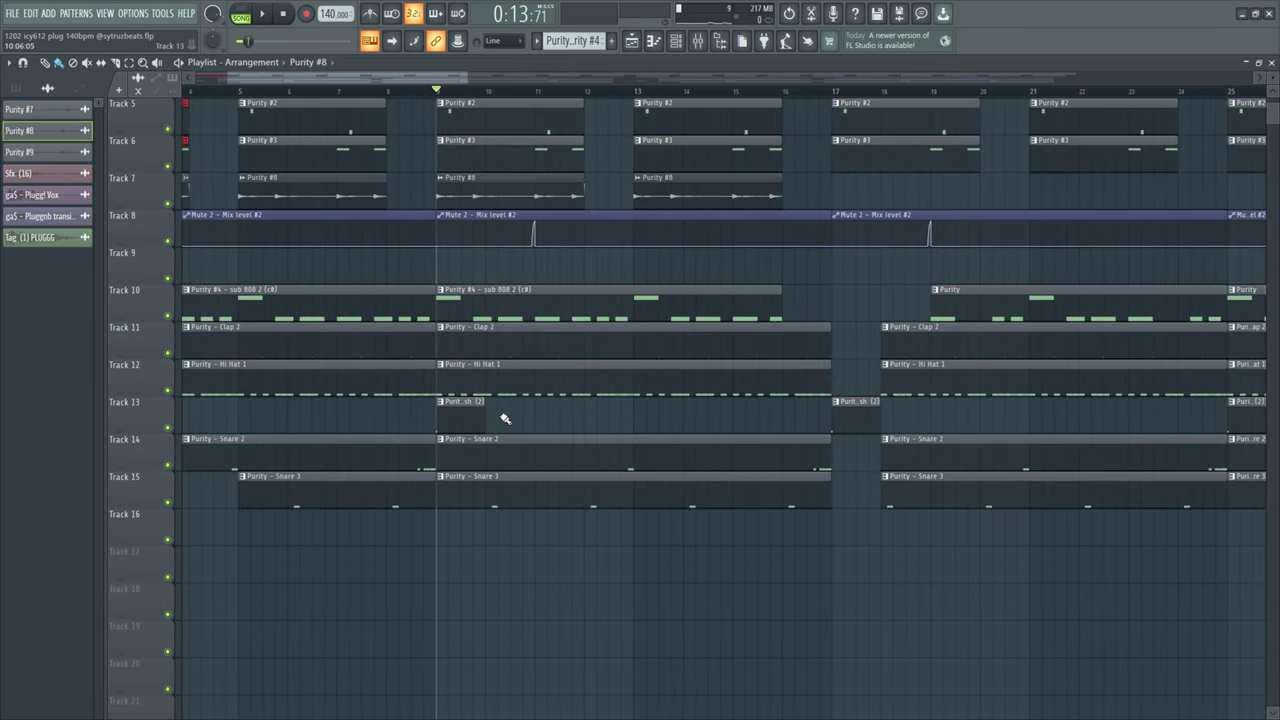
pyautogui.scroll(-3, 478, 452)
pyautogui.scroll(4, 338, 425)
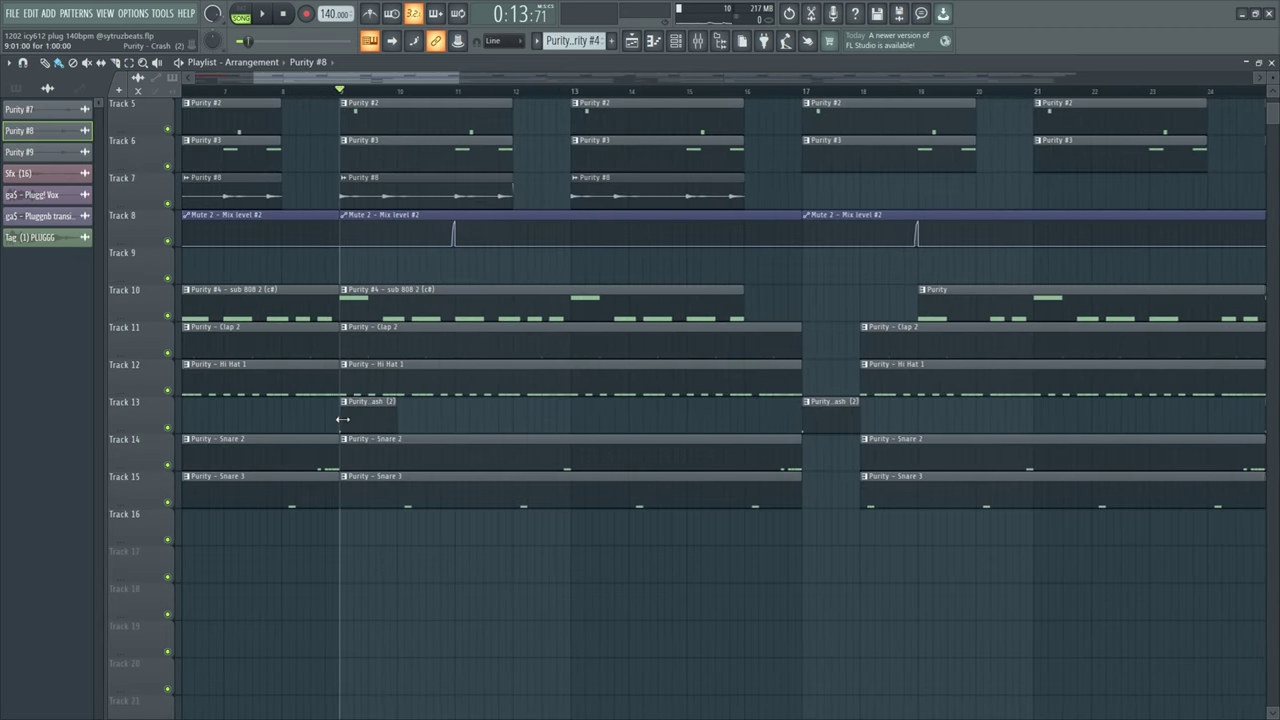
pyautogui.moveTo(425, 425); pyautogui.dragTo(409, 519)
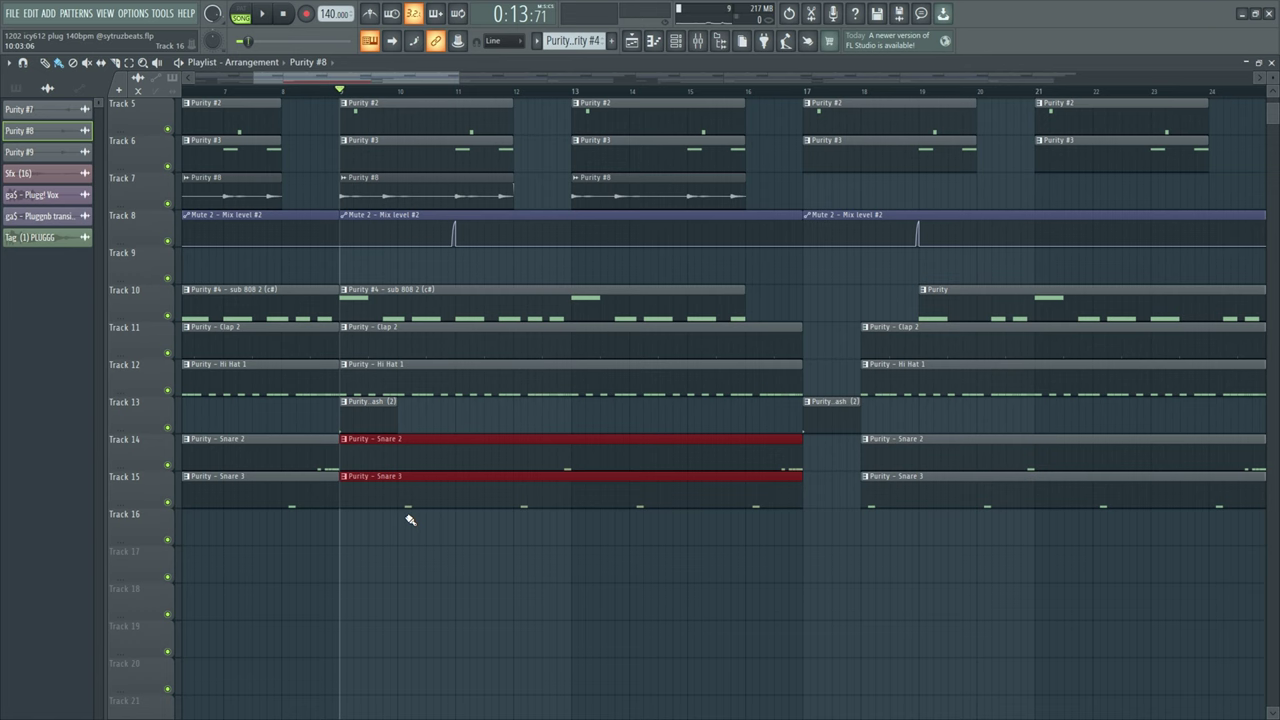
pyautogui.click(405, 334)
pyautogui.doubleClick(410, 308)
pyautogui.click(632, 41)
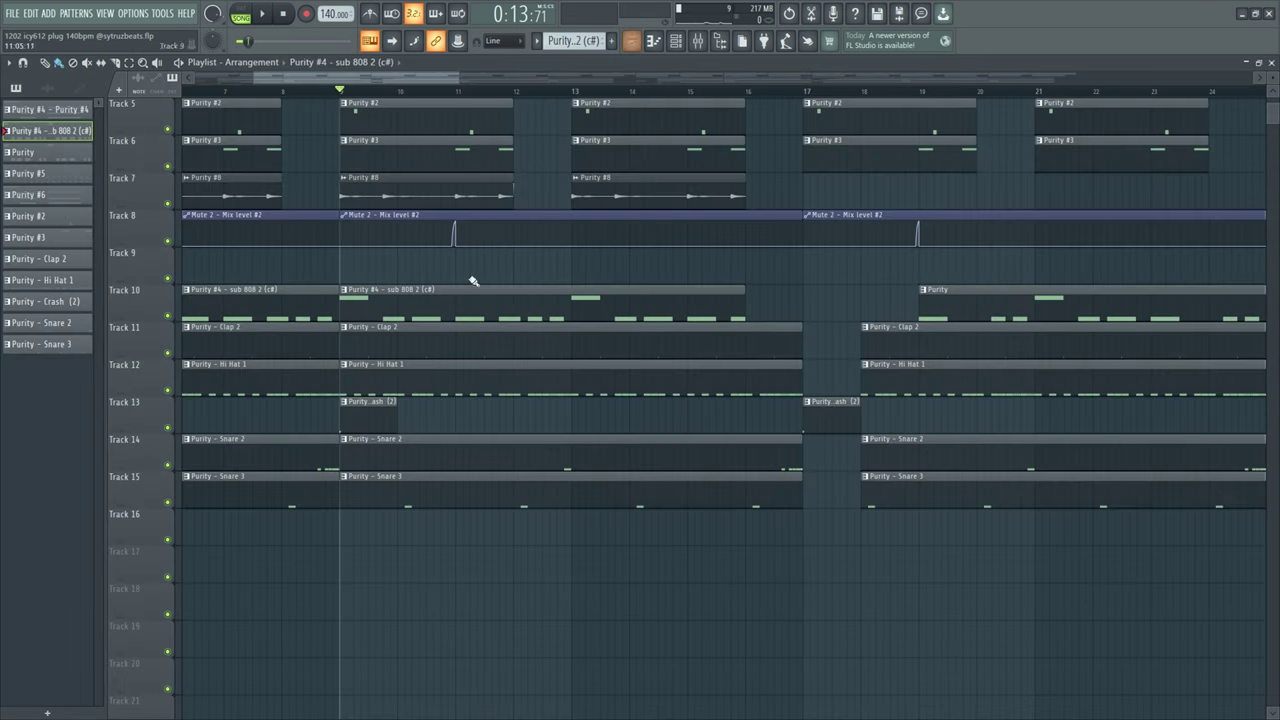
# Step: Open the Hi Hat 1 pattern, play it, and highlight the opening three hi-hat notes
pyautogui.doubleClick(381, 381)
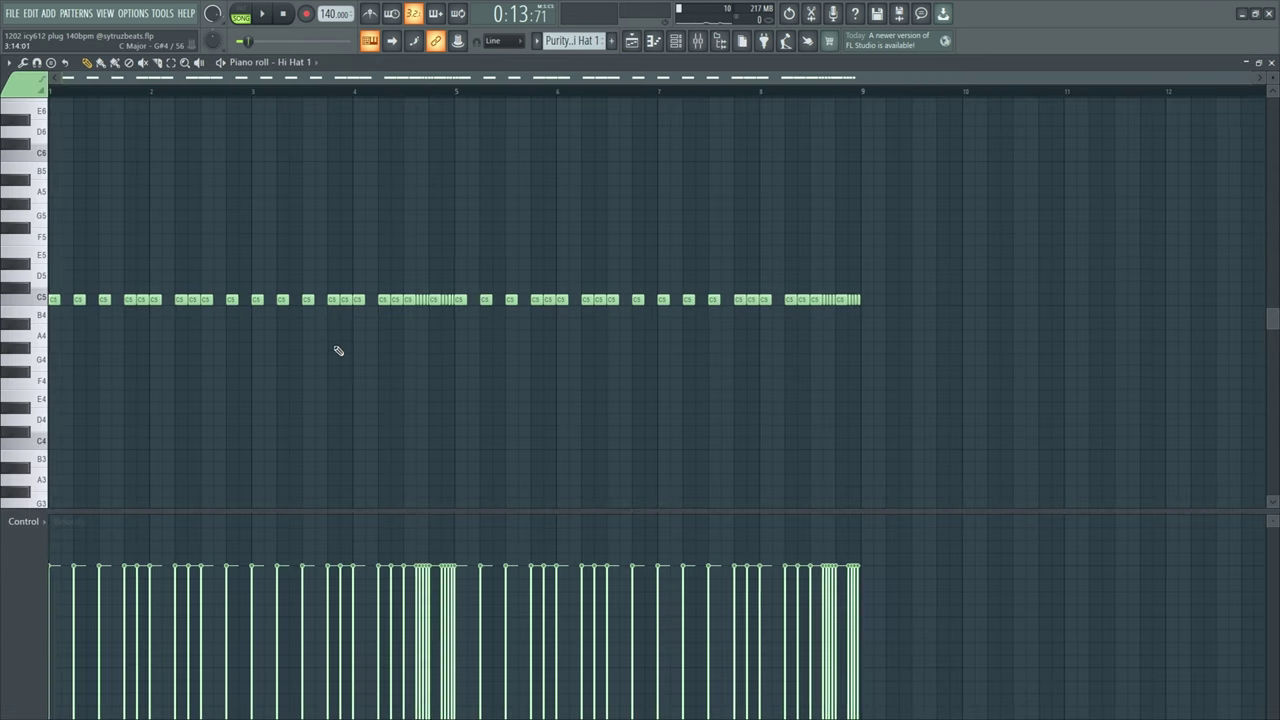
pyautogui.press('space')
pyautogui.scroll(3, 8, 382)
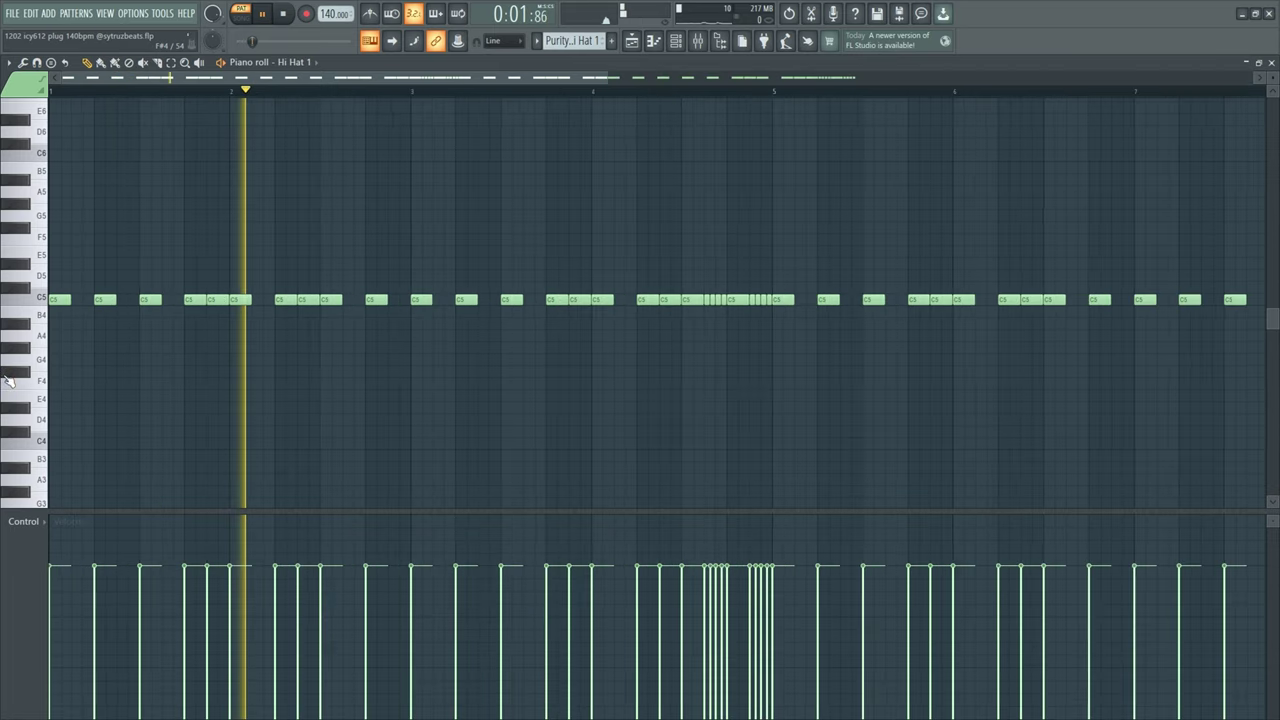
pyautogui.scroll(-3, 442, 408)
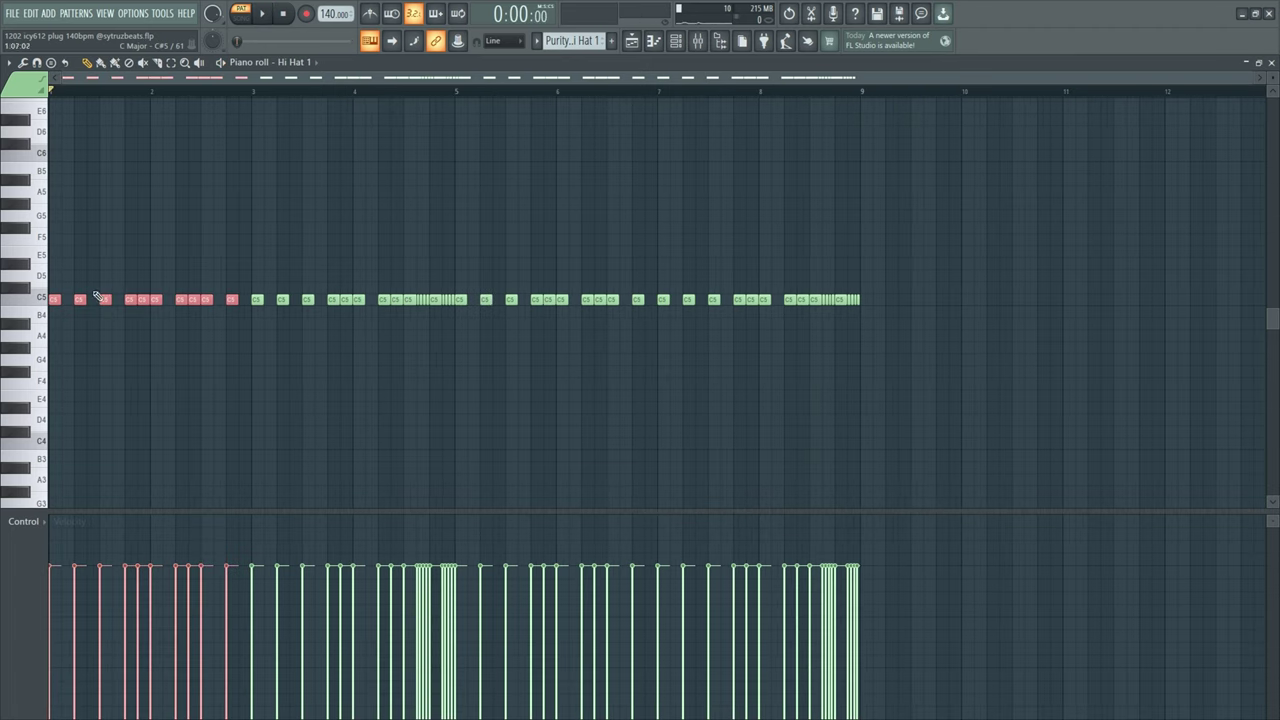
pyautogui.moveTo(109, 283); pyautogui.dragTo(28, 354)
pyautogui.scroll(3, 27, 346)
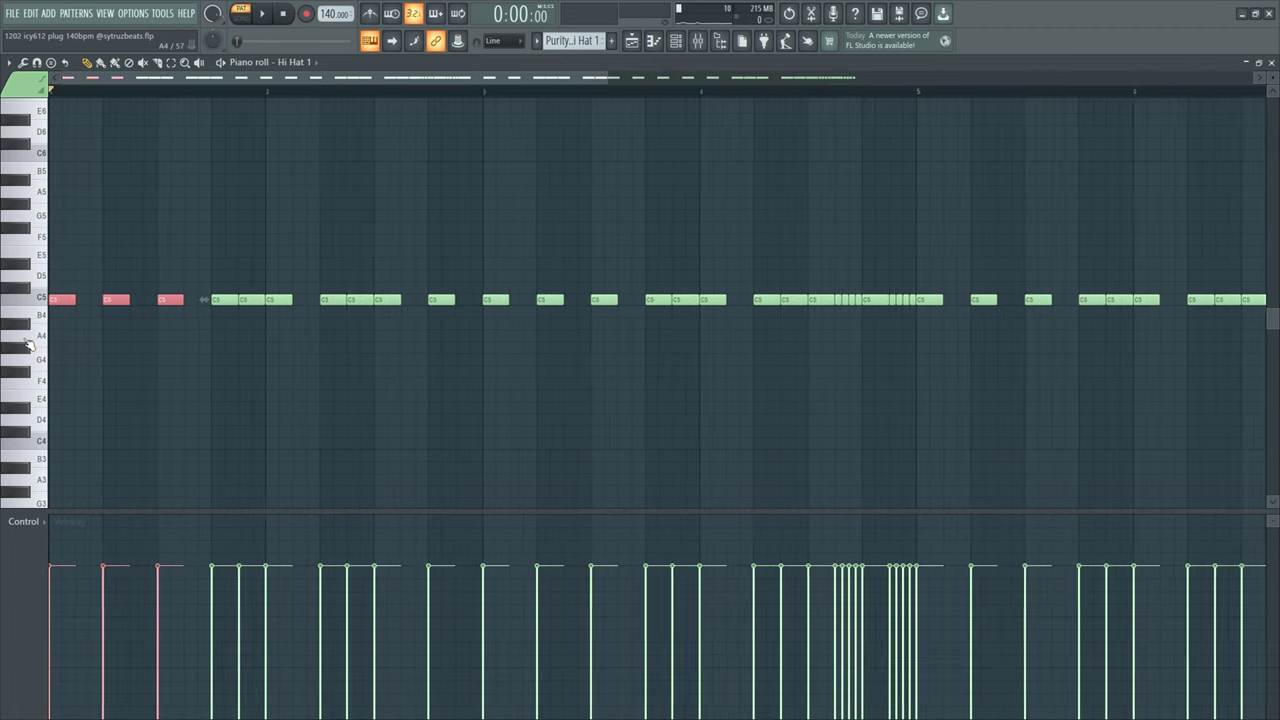
pyautogui.moveTo(53, 271); pyautogui.dragTo(188, 334)
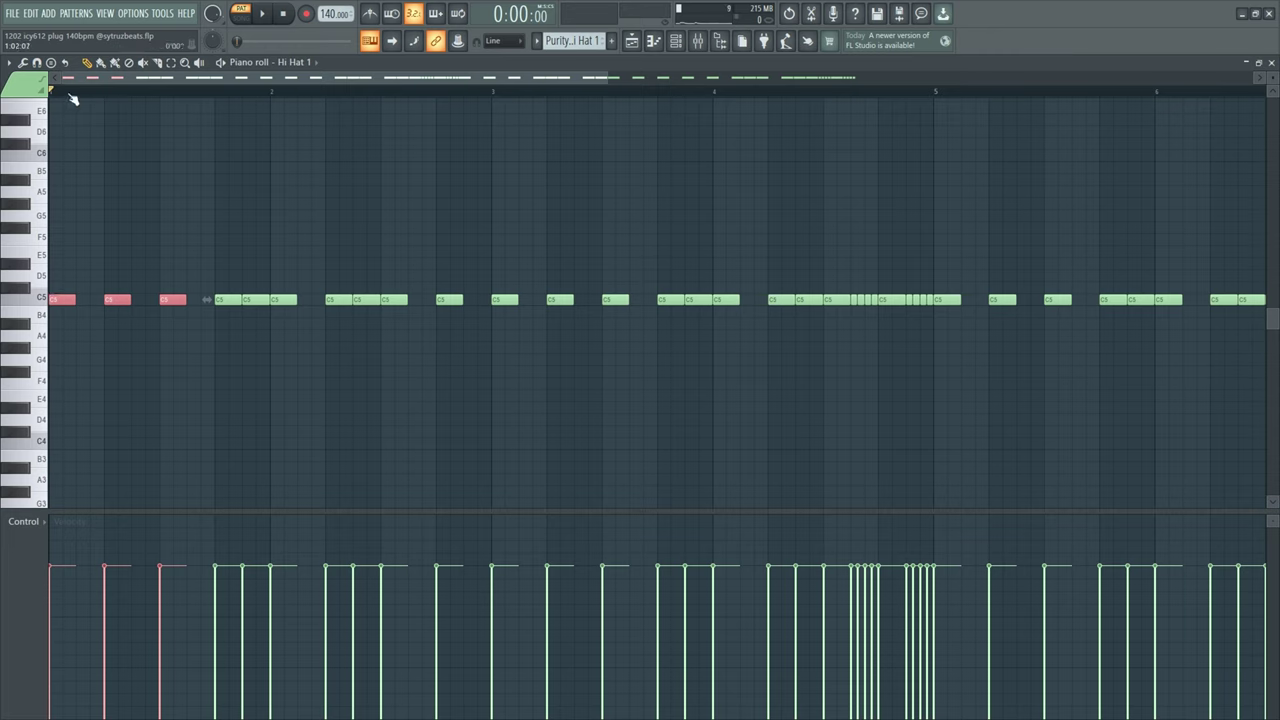
pyautogui.press('space')
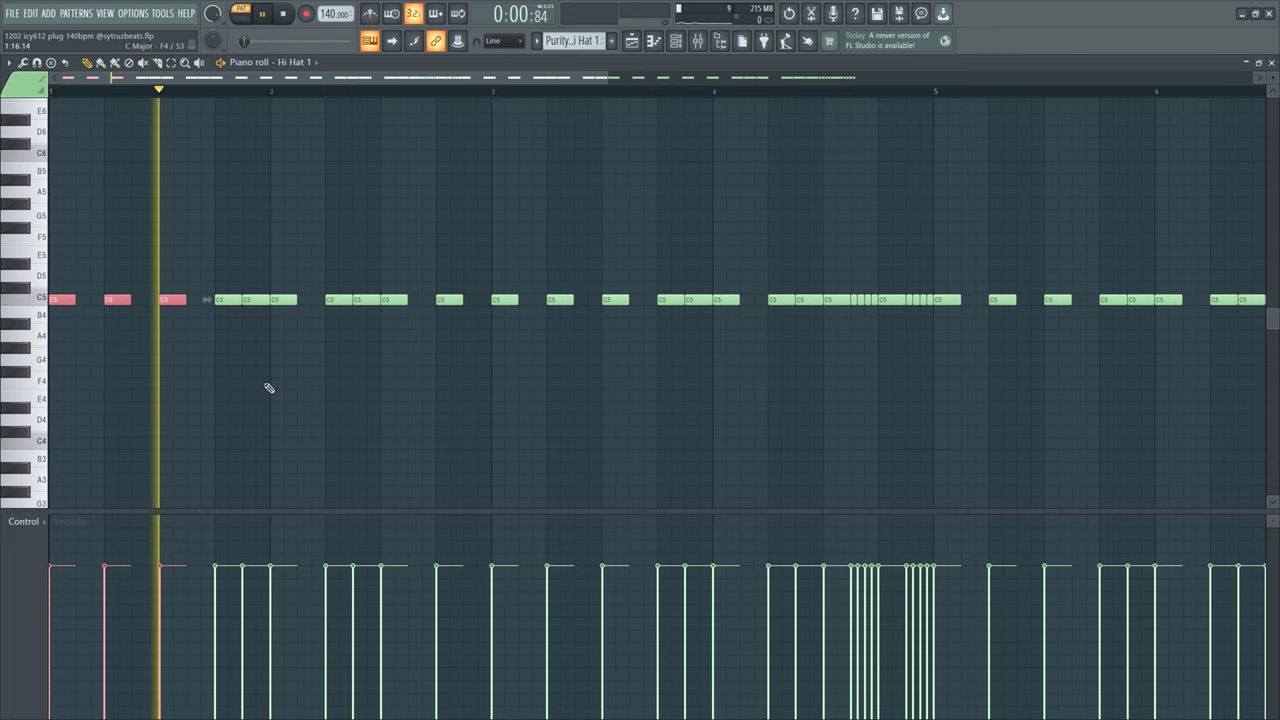
pyautogui.press('space')
# Step: Highlight the next three hi-hats, replay from near bar 1, then select bars 3–4's notes
pyautogui.moveTo(214, 259); pyautogui.dragTo(285, 317)
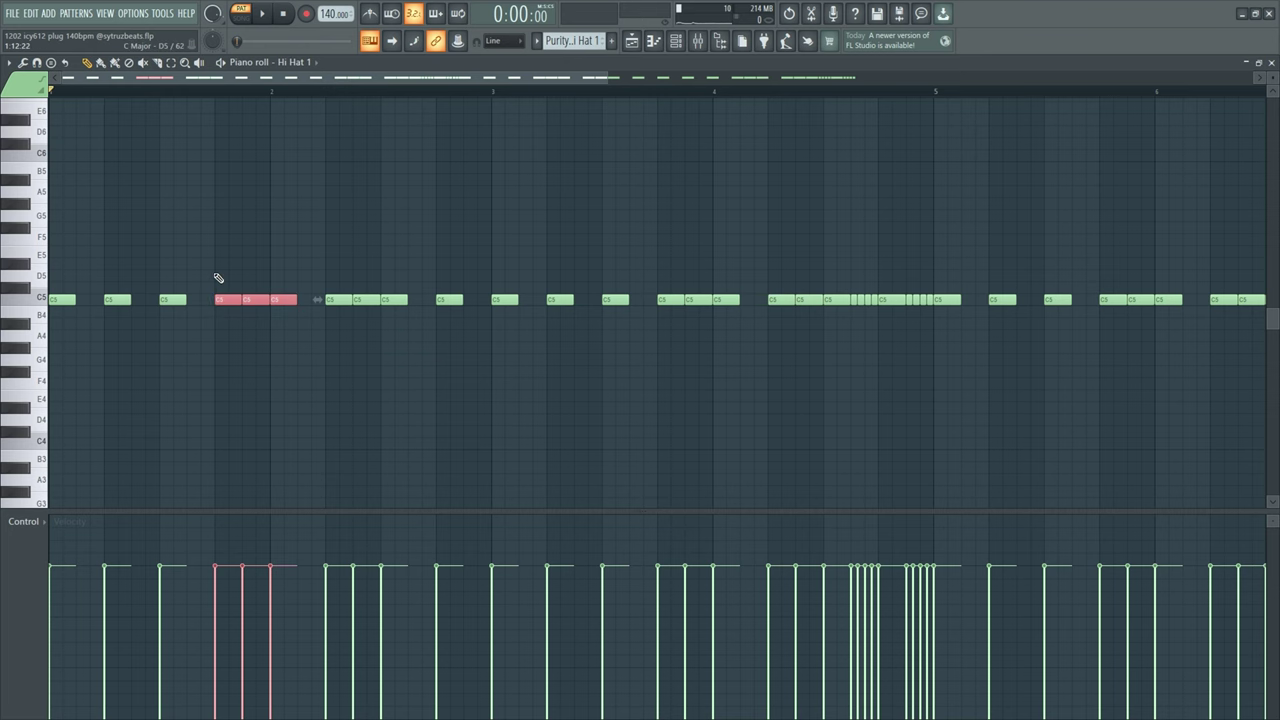
pyautogui.scroll(-2, 262, 303)
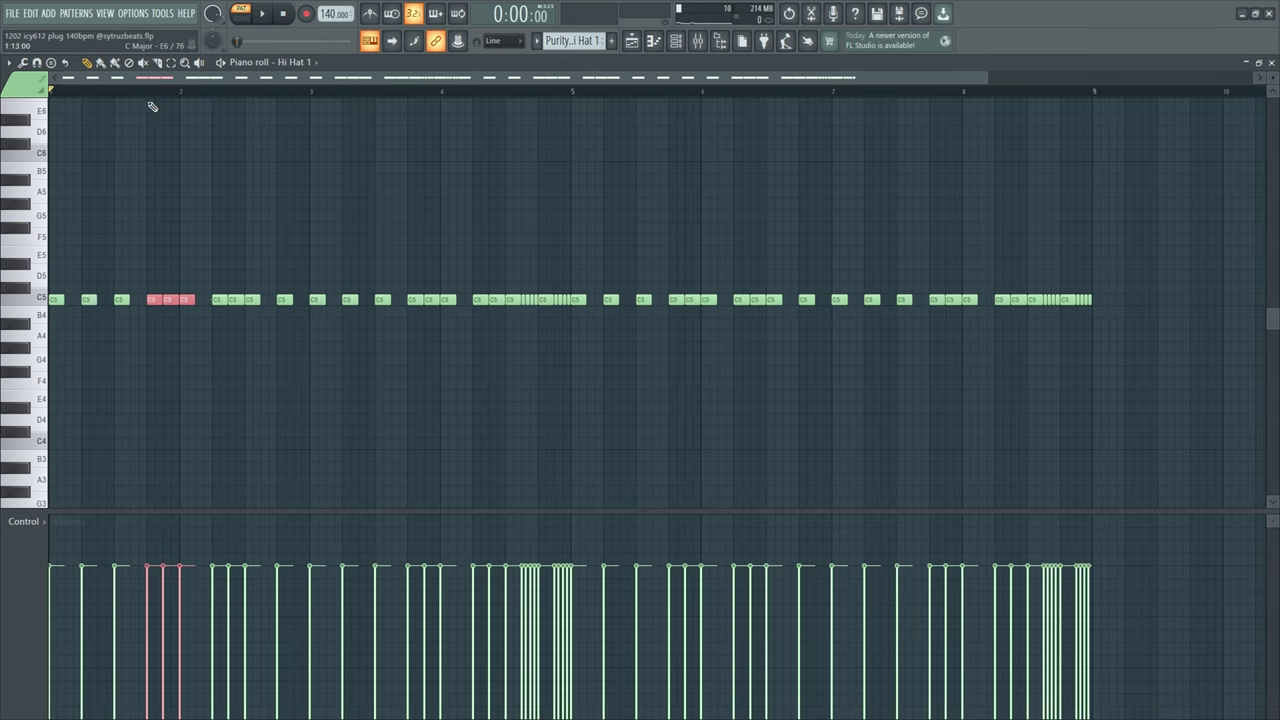
pyautogui.press('space')
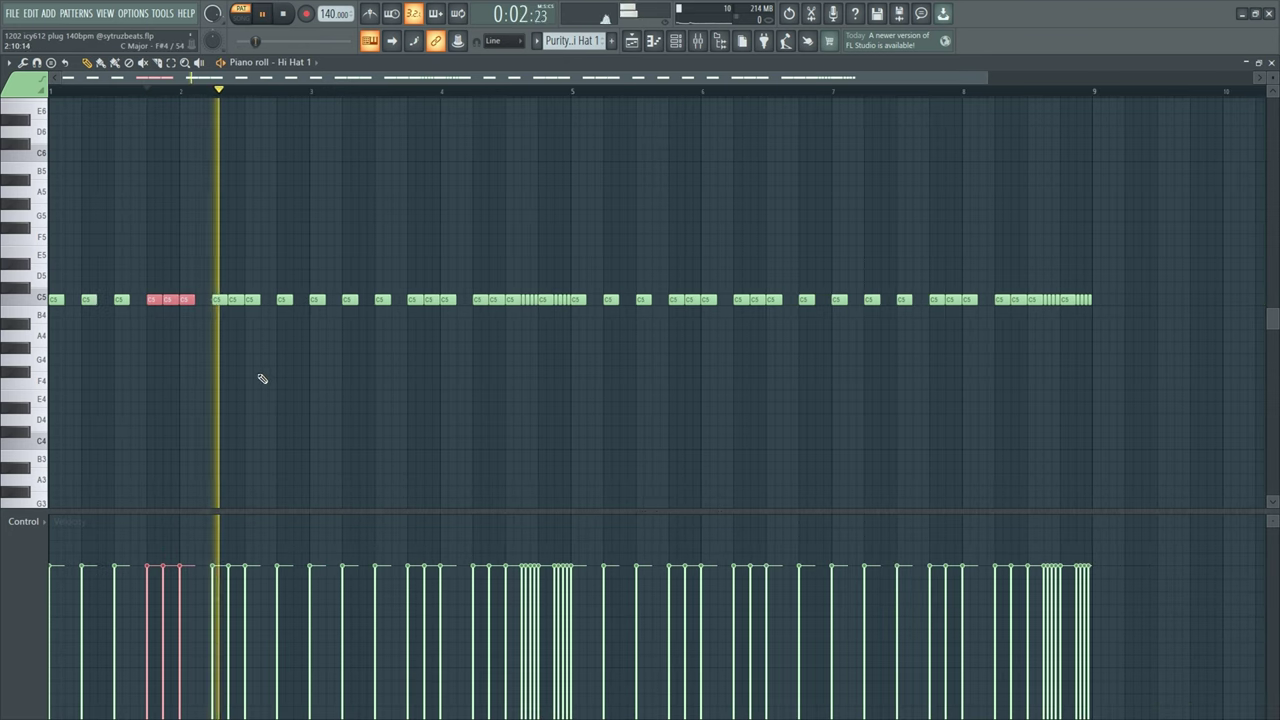
pyautogui.click(125, 94)
pyautogui.press('space')
pyautogui.click(251, 260)
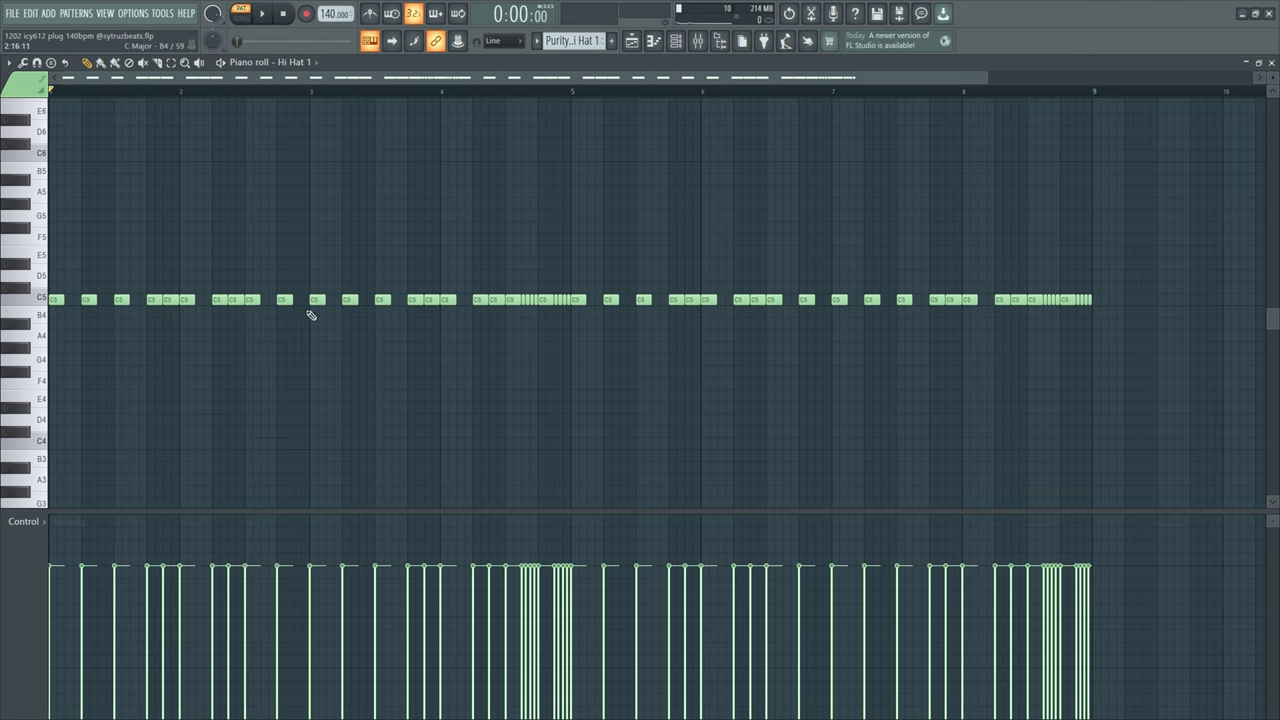
pyautogui.moveTo(316, 300); pyautogui.dragTo(570, 330)
pyautogui.scroll(2, 303, 297)
pyautogui.scroll(-2, 298, 294)
# Step: Select the fast hi-hat roll cluster
pyautogui.moveTo(253, 270); pyautogui.dragTo(421, 333)
pyautogui.moveTo(454, 283); pyautogui.dragTo(486, 328)
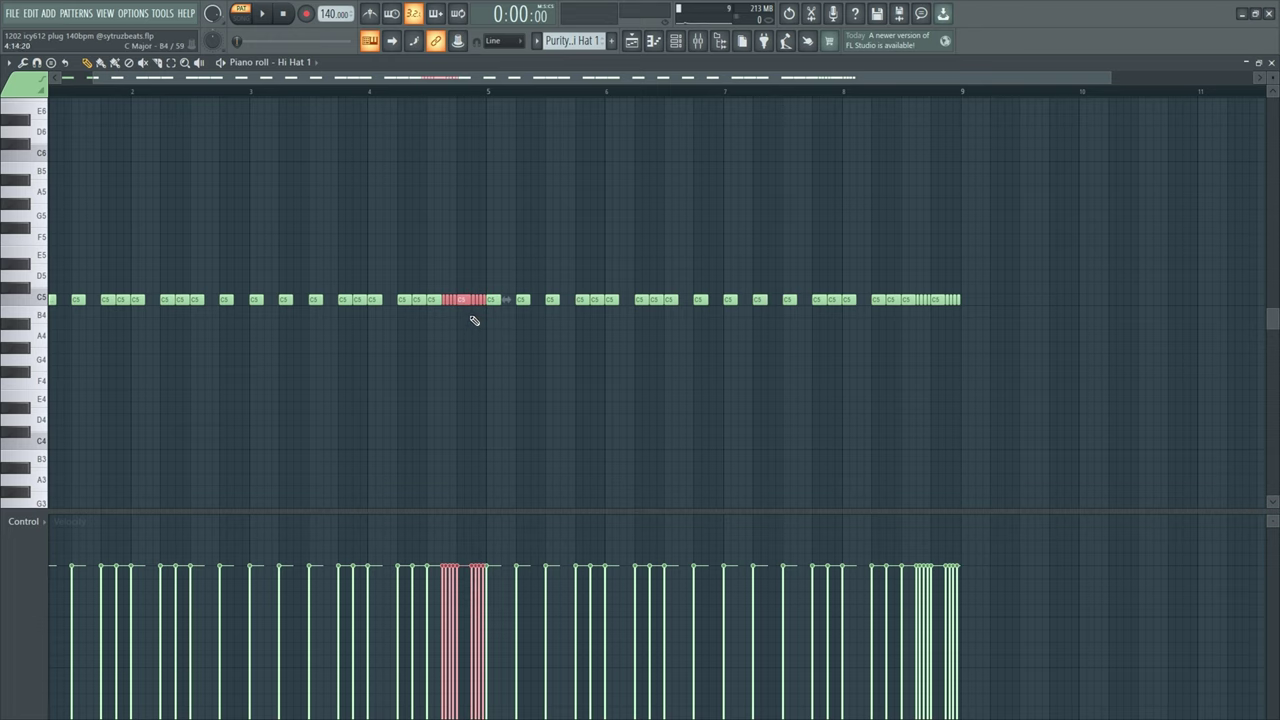
pyautogui.scroll(2, 459, 300)
pyautogui.moveTo(422, 271); pyautogui.dragTo(514, 327)
pyautogui.moveTo(422, 273); pyautogui.dragTo(510, 326)
pyautogui.scroll(-2, 470, 350)
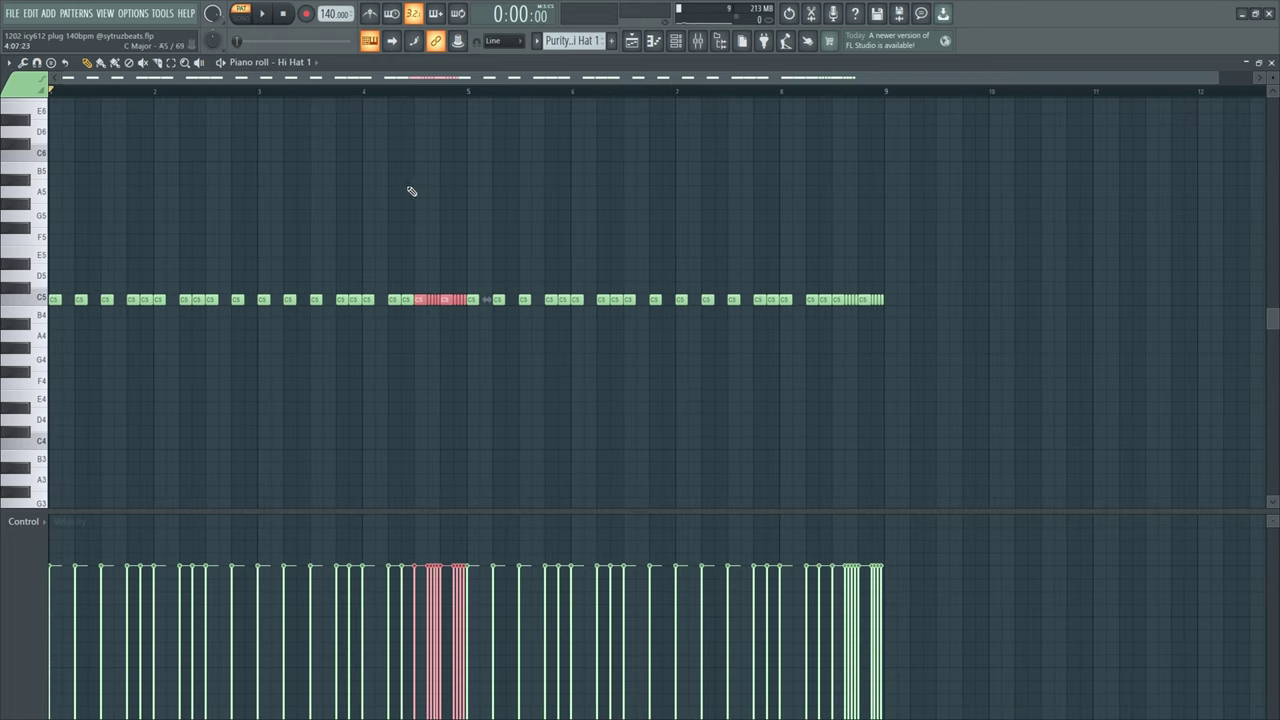
# Step: Select the hi-hat notes in bars 5–8, then return to the arrangement playlist
pyautogui.moveTo(464, 270); pyautogui.dragTo(974, 365)
pyautogui.moveTo(920, 259); pyautogui.dragTo(514, 374)
pyautogui.keyDown('ctrl'); pyautogui.click(334, 368); pyautogui.keyUp('ctrl')
pyautogui.scroll(-1, 331, 364)
pyautogui.press('F5')
pyautogui.scroll(-3, 395, 365)
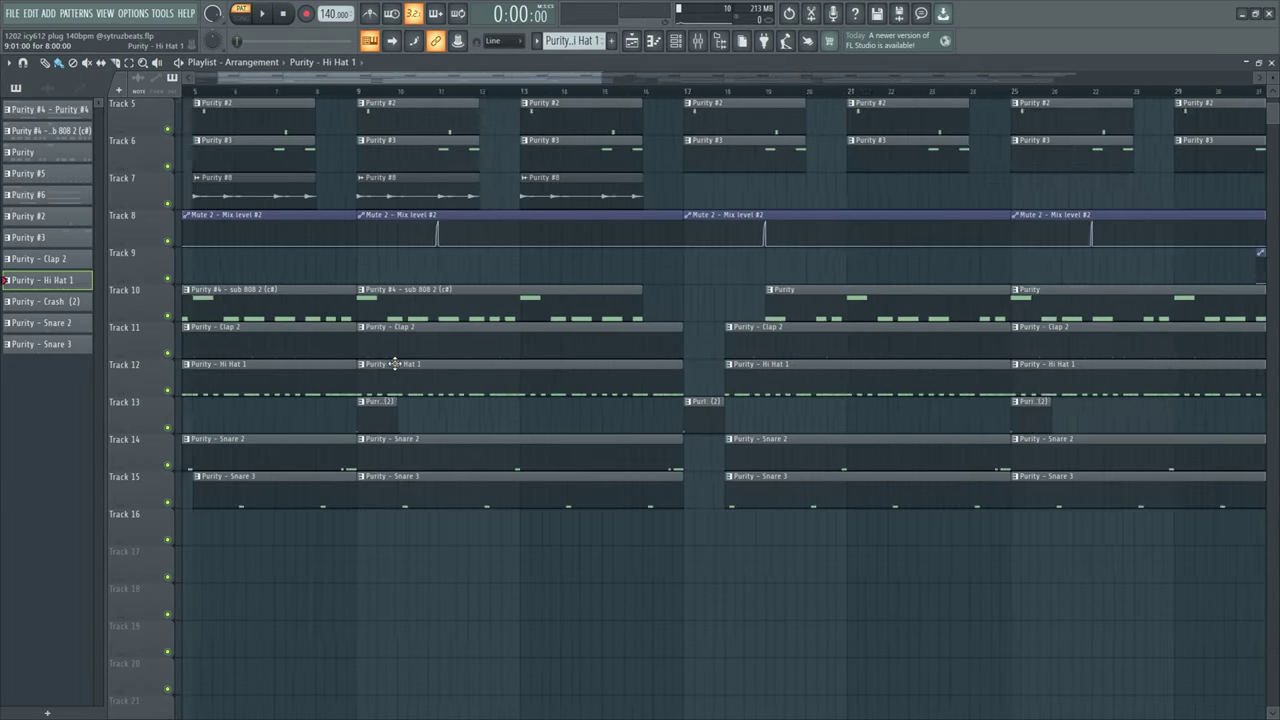
# Step: Open the Track 10 sub 808 2 (c#) clip's notes in the piano roll
pyautogui.doubleClick(389, 299)
pyautogui.click(631, 42)
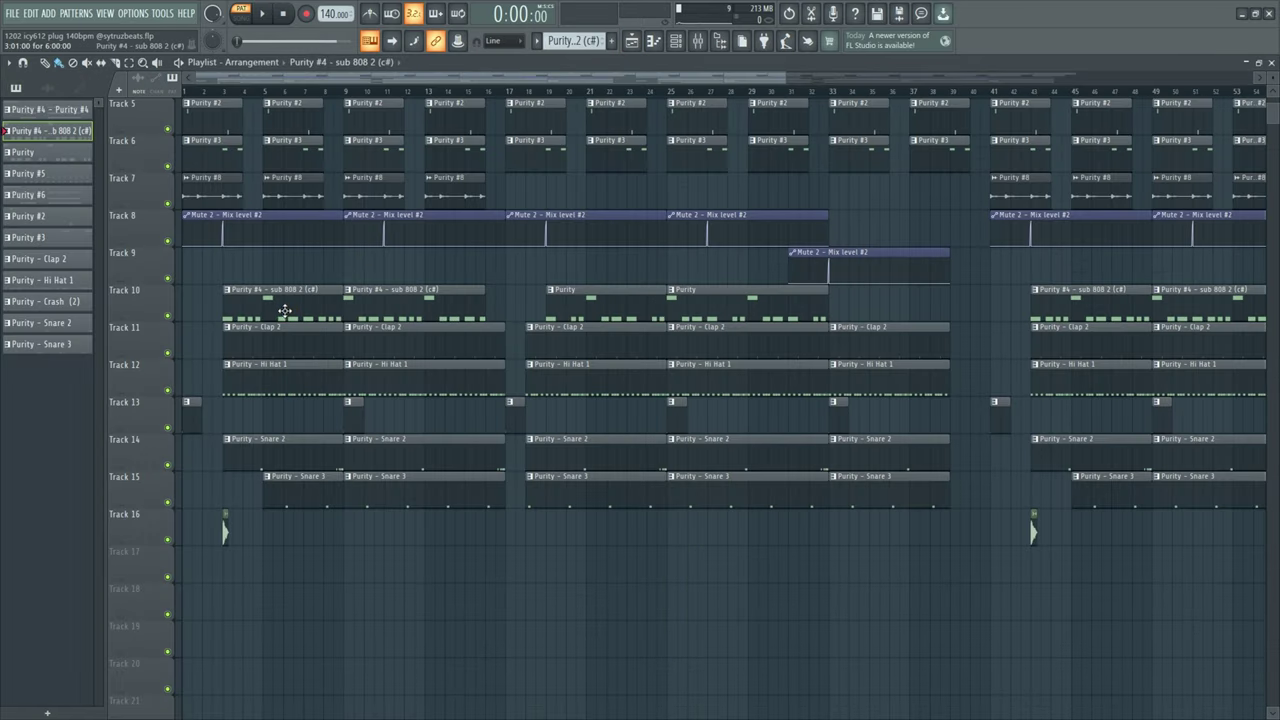
pyautogui.click(268, 304)
pyautogui.press('F5')
pyautogui.click(226, 310)
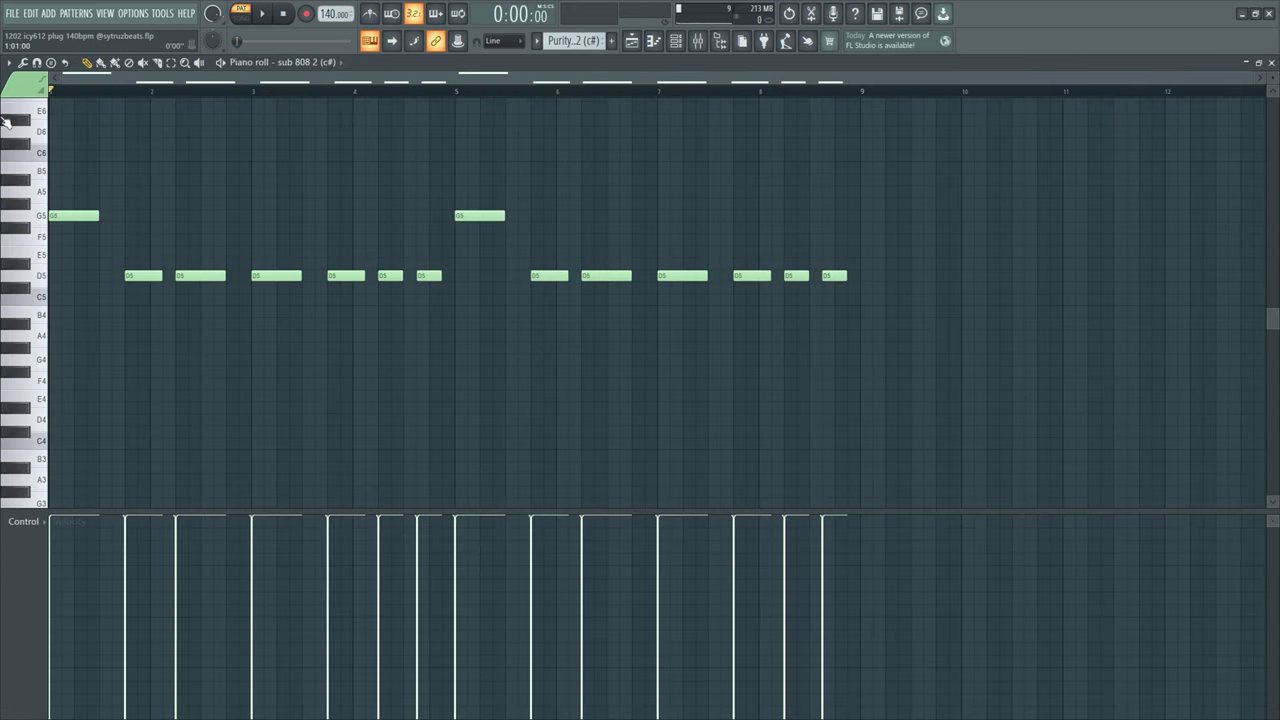
# Step: Select the twelve D5 and two G5 808 notes and play the pattern
pyautogui.moveTo(123, 263); pyautogui.dragTo(989, 305)
pyautogui.moveTo(551, 177); pyautogui.dragTo(60, 245)
pyautogui.press('space')
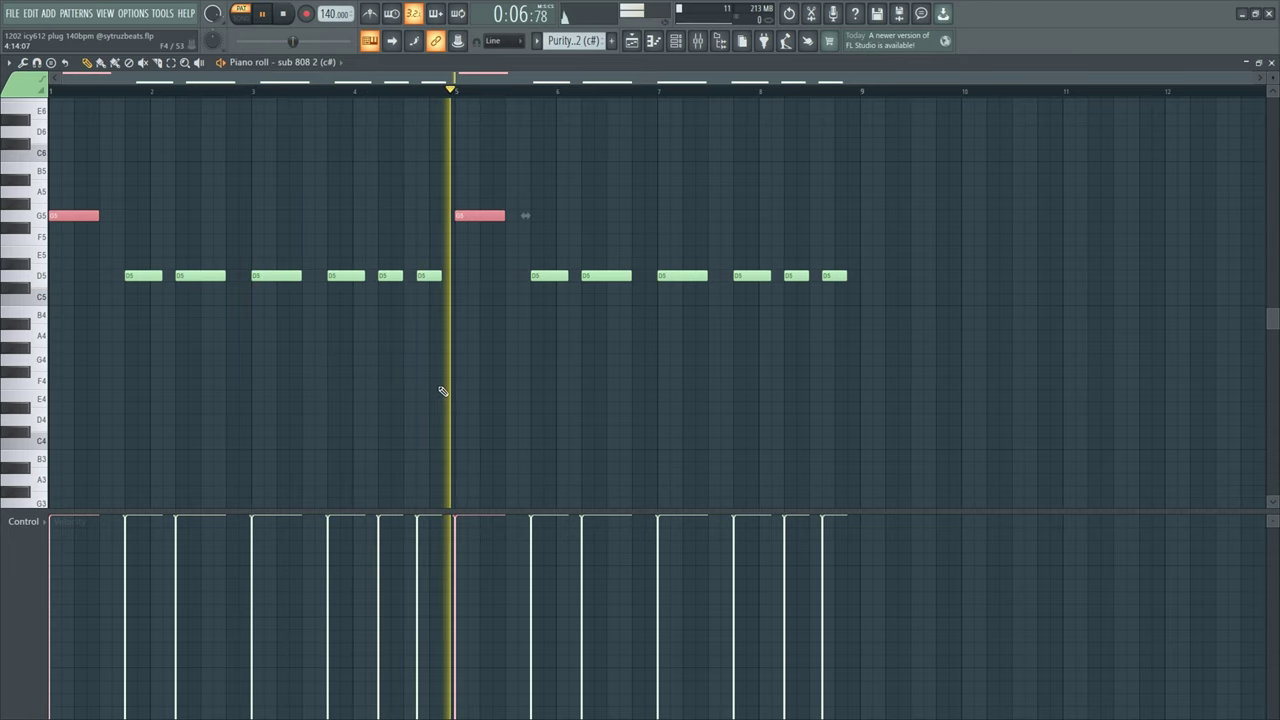
pyautogui.press('space')
pyautogui.scroll(4, 380, 297)
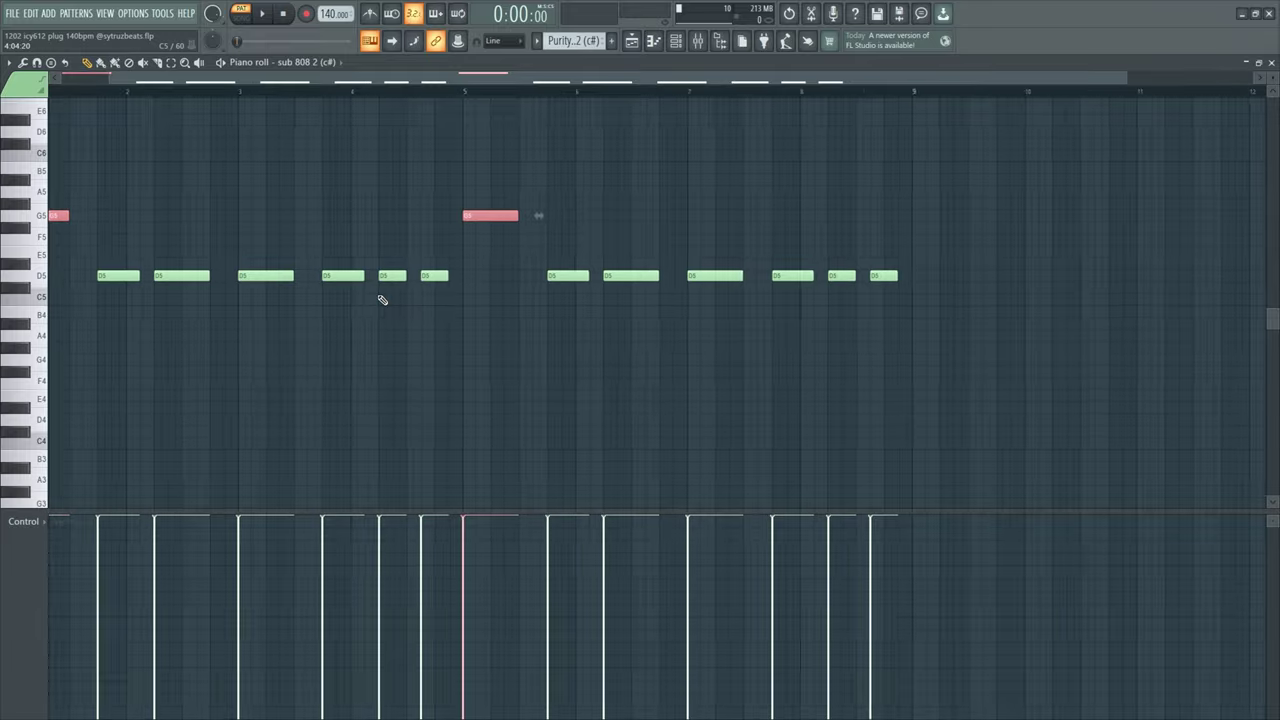
pyautogui.moveTo(545, 247); pyautogui.dragTo(362, 302)
pyautogui.keyDown('ctrl'); pyautogui.click(432, 270); pyautogui.keyUp('ctrl')
pyautogui.scroll(-4, 440, 295)
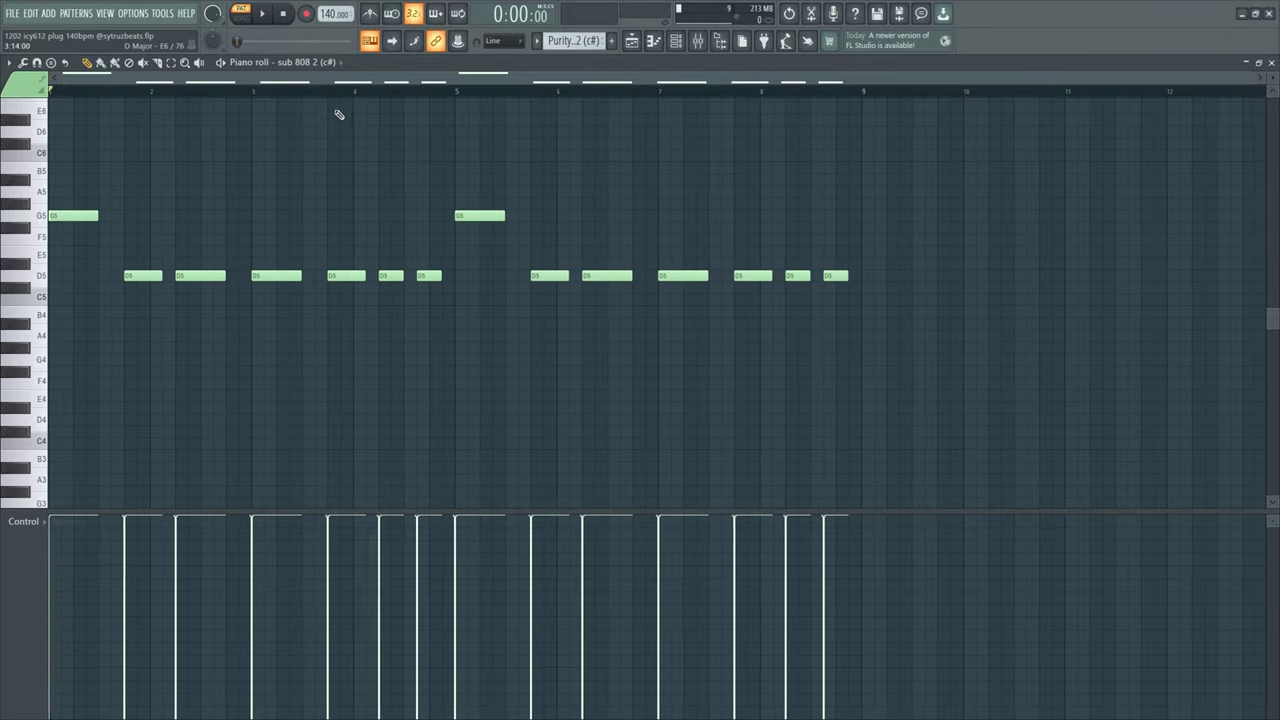
# Step: Play the 808 from bar 4, highlighting the two D5 notes there
pyautogui.click(352, 91)
pyautogui.scroll(1, 394, 291)
pyautogui.scroll(2, 397, 289)
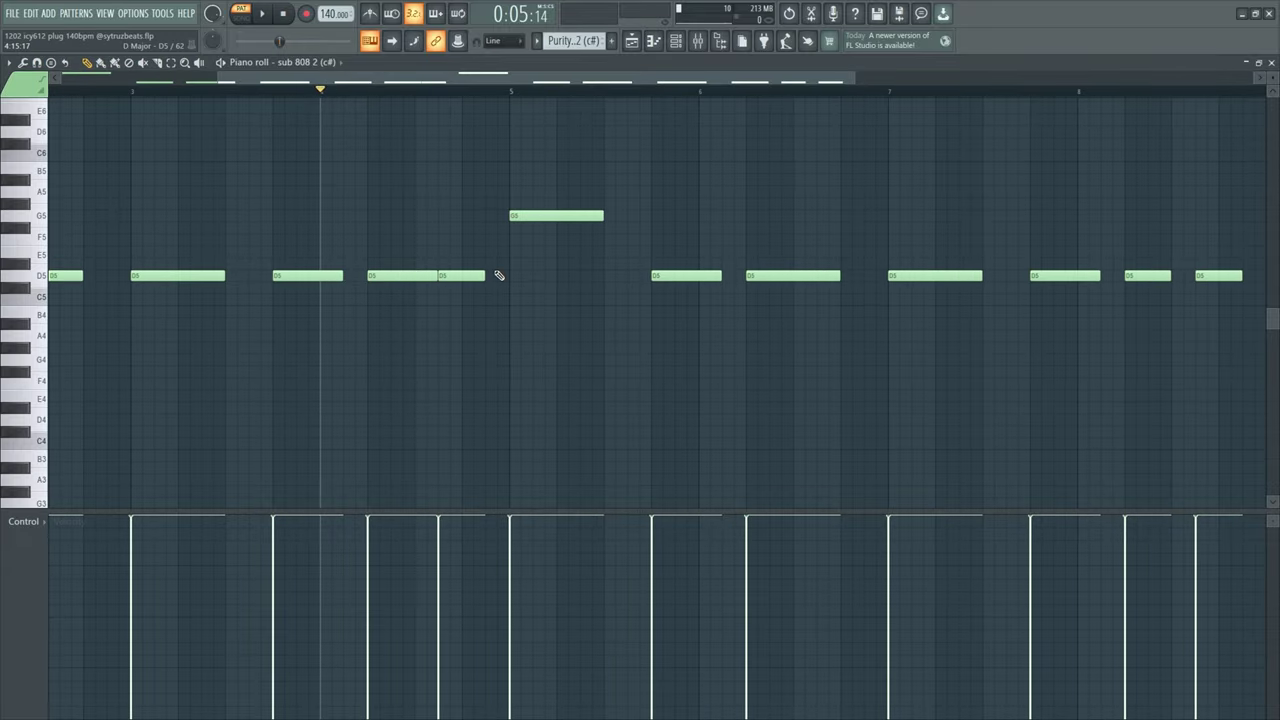
pyautogui.press('space')
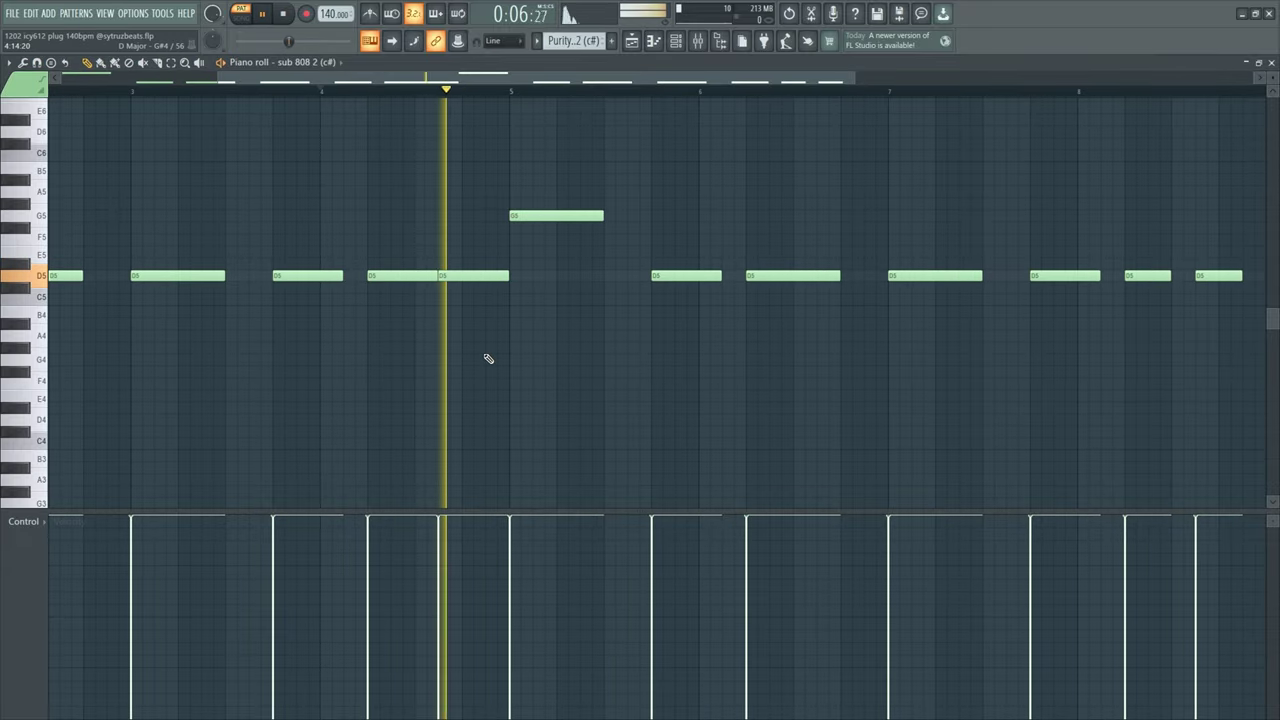
pyautogui.press('space')
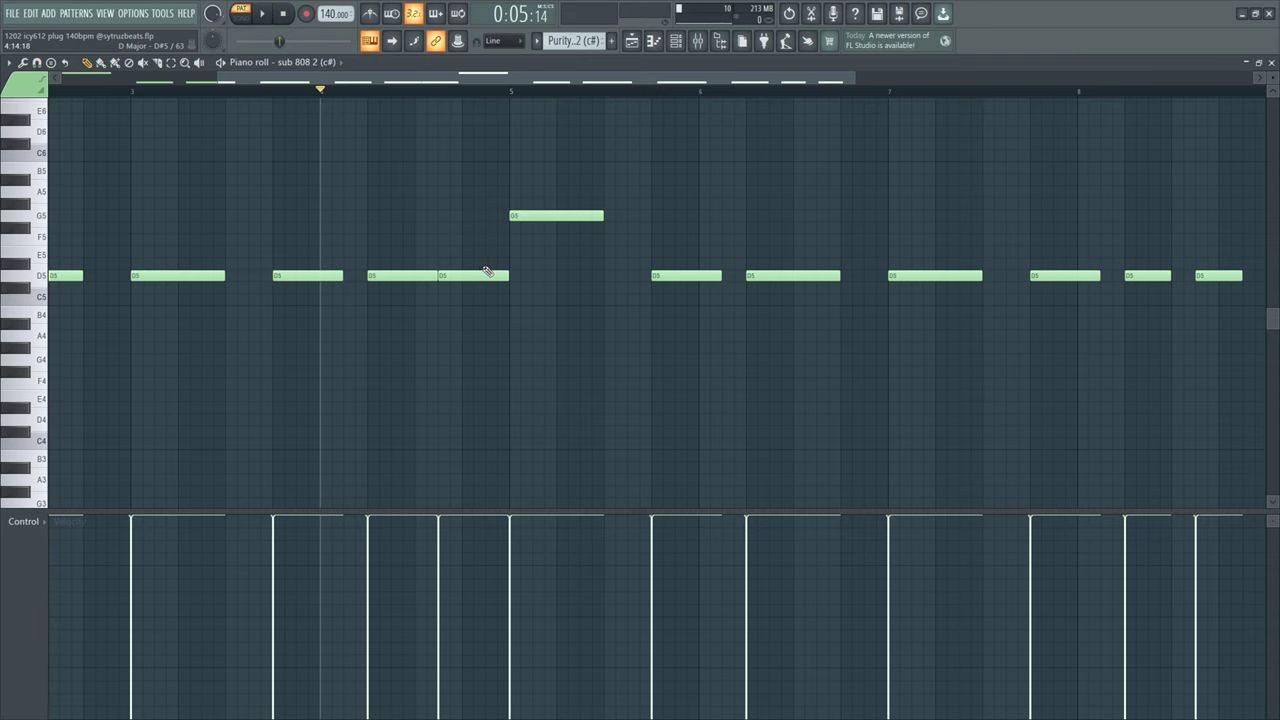
pyautogui.moveTo(487, 272); pyautogui.dragTo(417, 292)
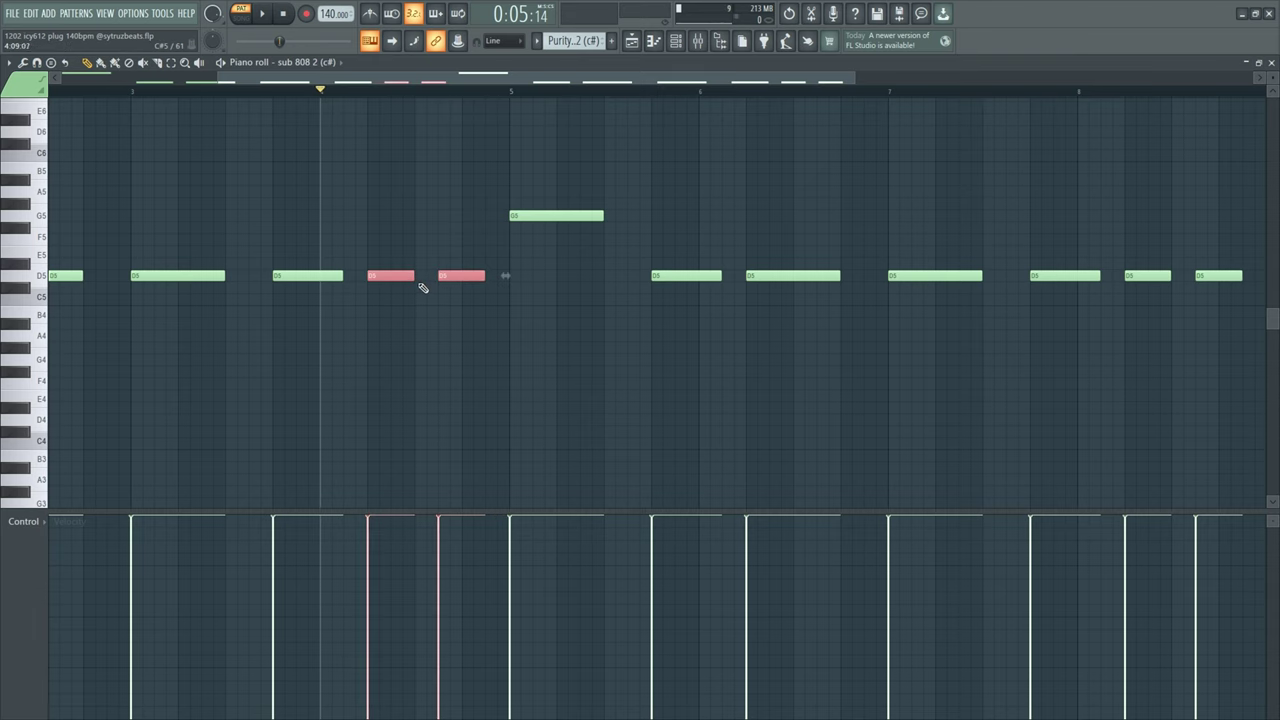
pyautogui.press('space')
pyautogui.scroll(-3, 423, 306)
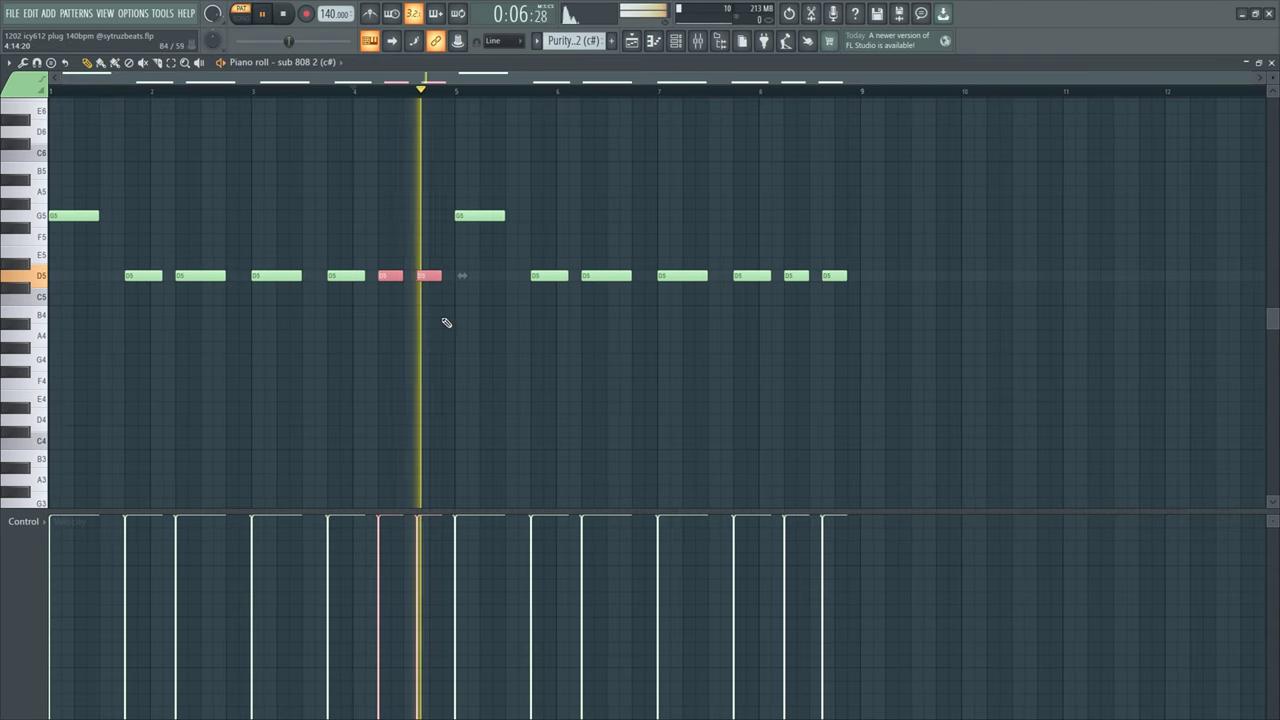
pyautogui.press('space')
# Step: Open the sub 808 2 channel settings and view its volume envelope (attack 0%, hold 100%)
pyautogui.press('F6')
pyautogui.click(505, 389)
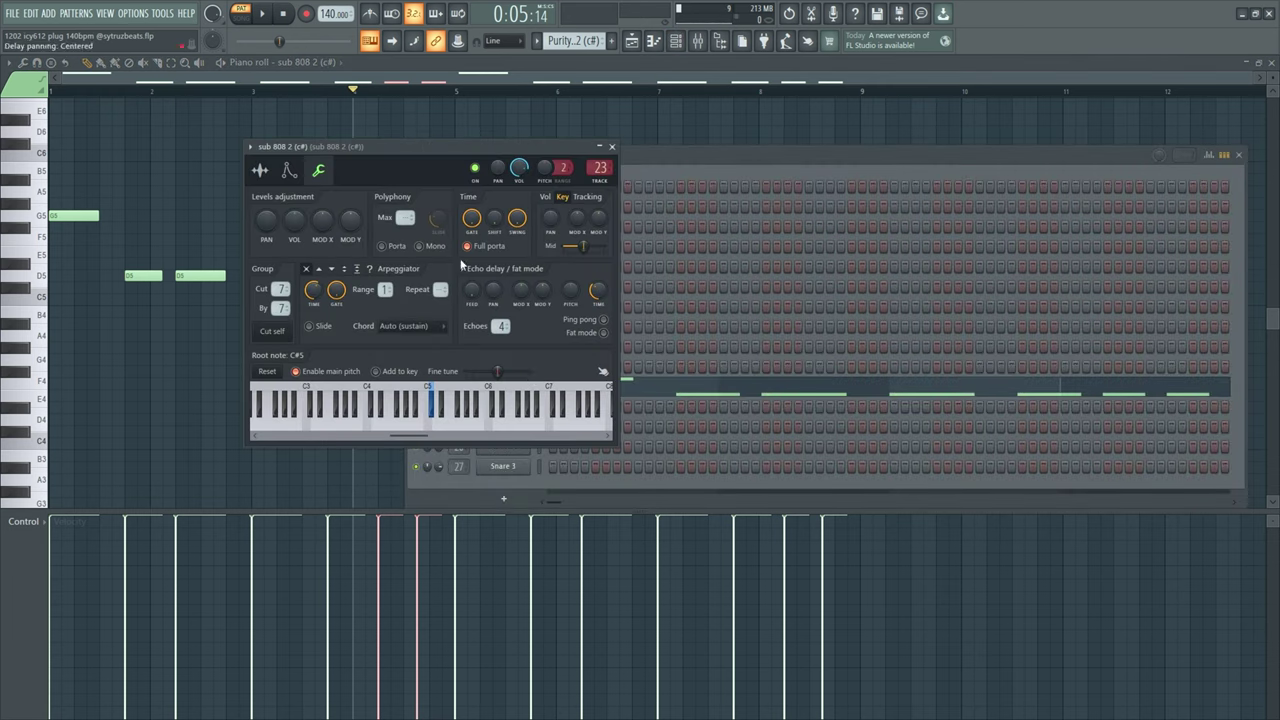
pyautogui.click(289, 171)
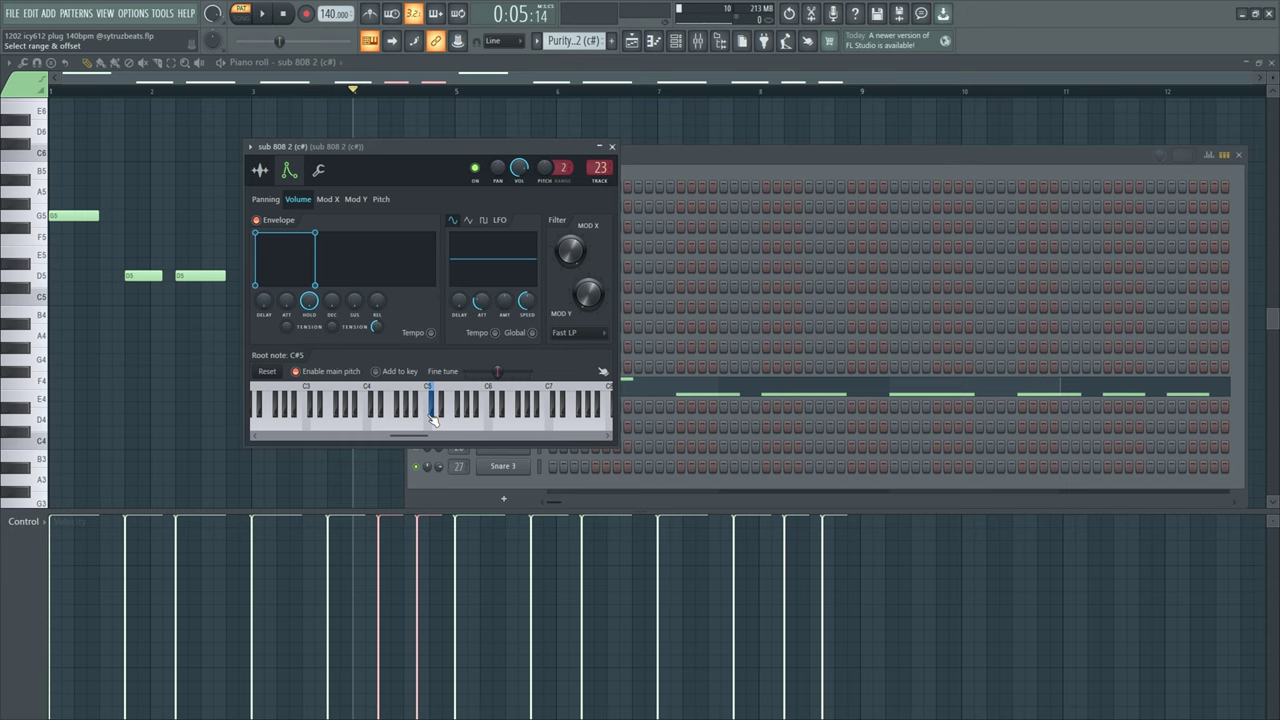
pyautogui.click(329, 121)
pyautogui.rightClick(331, 123)
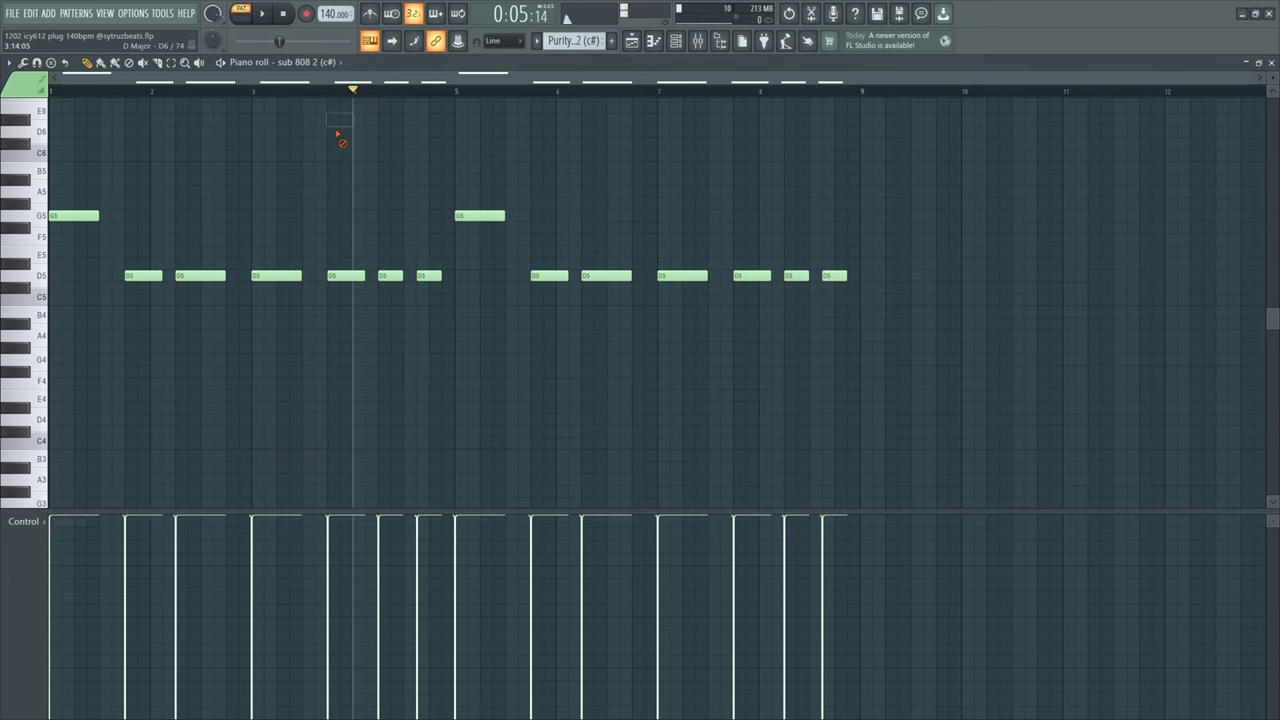
pyautogui.scroll(2, 417, 271)
pyautogui.press('space')
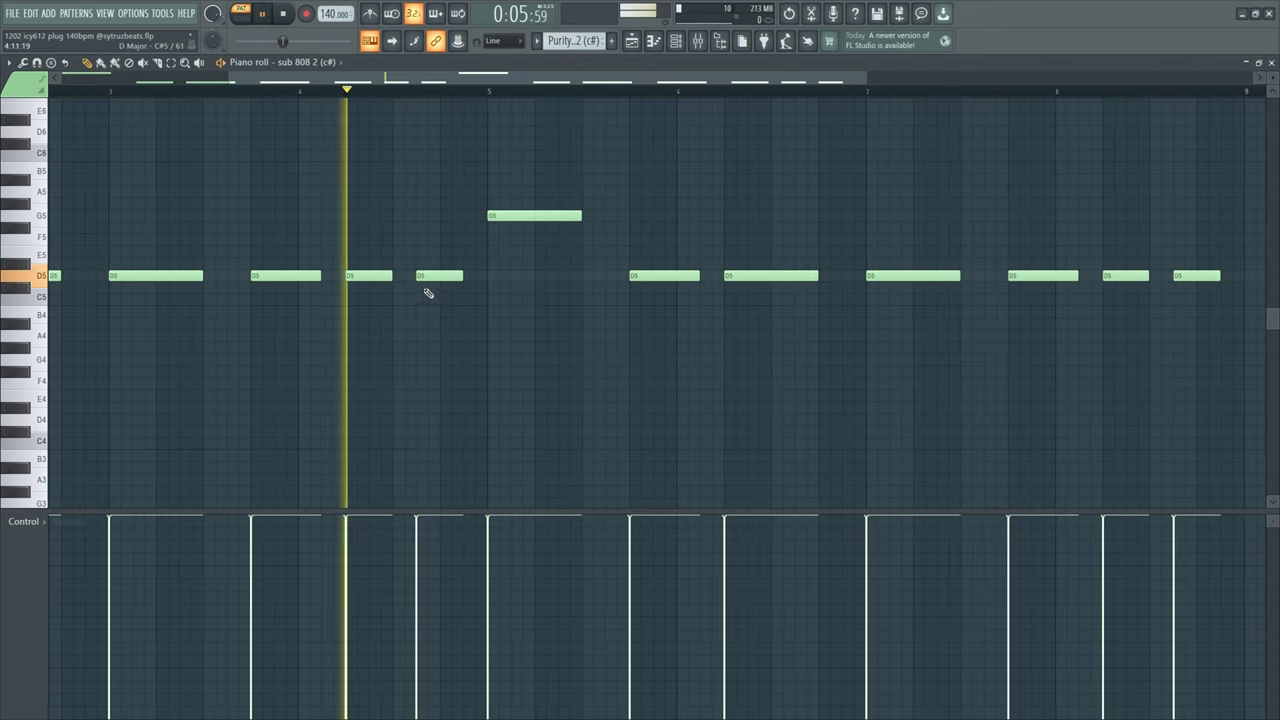
pyautogui.press('space')
pyautogui.press('Escape')
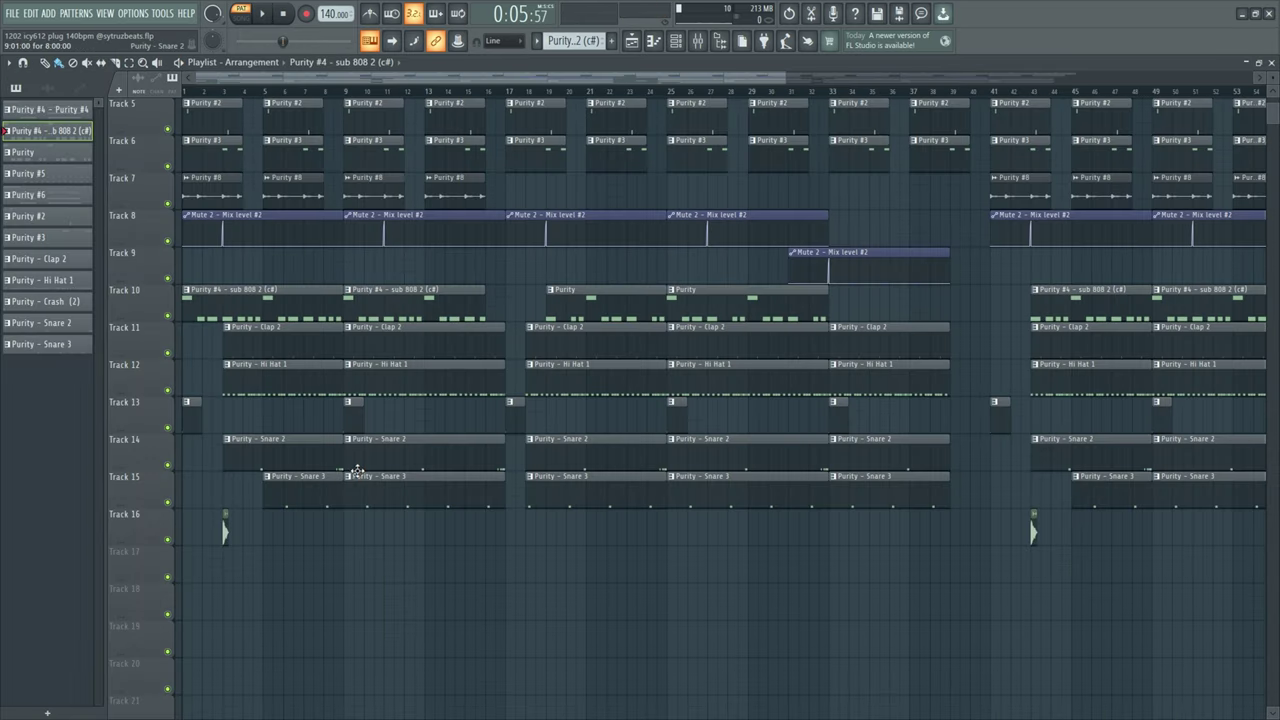
pyautogui.doubleClick(371, 451)
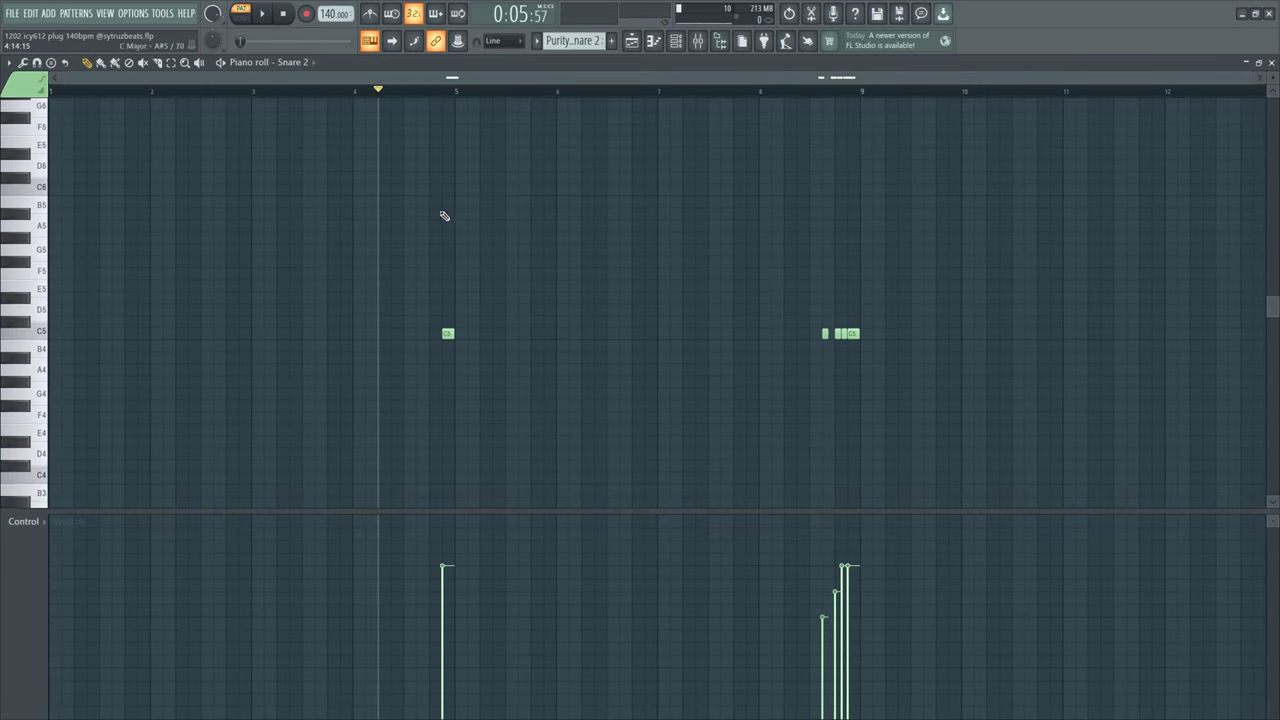
pyautogui.click(431, 91)
pyautogui.click(764, 91)
pyautogui.press('space')
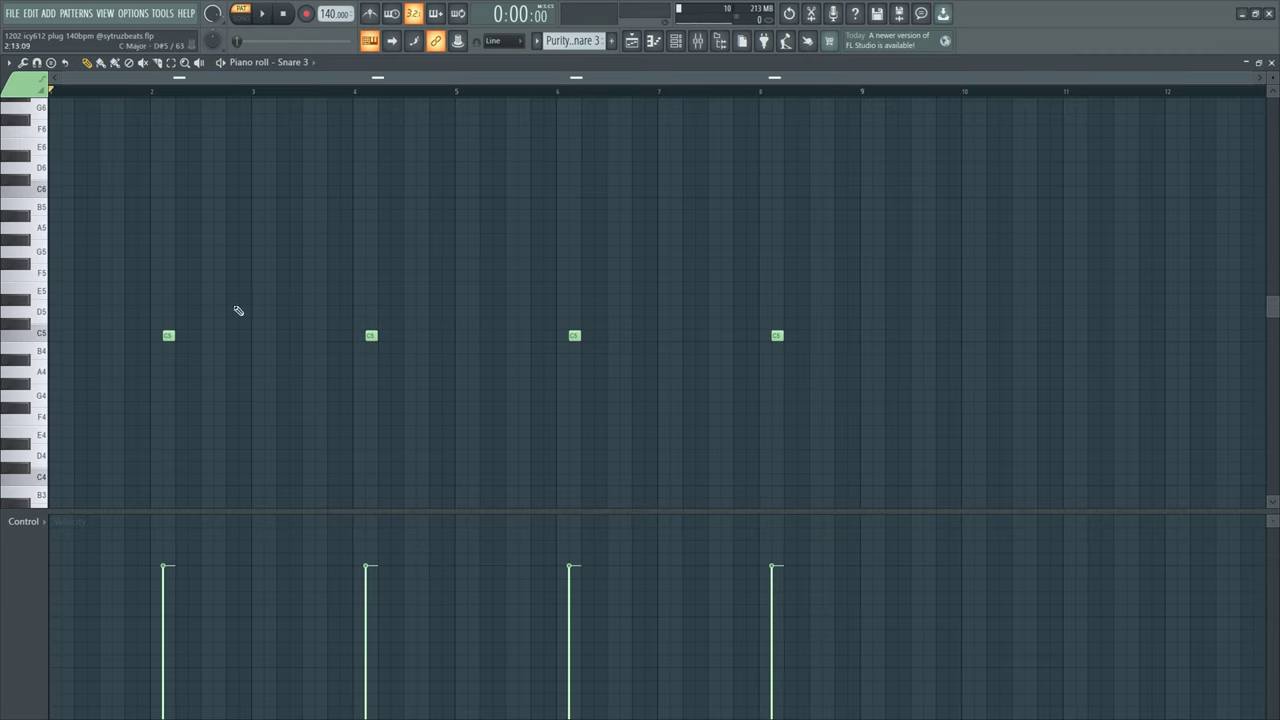
pyautogui.moveTo(943, 248); pyautogui.dragTo(84, 382)
pyautogui.scroll(-1, 167, 335)
pyautogui.click(632, 42)
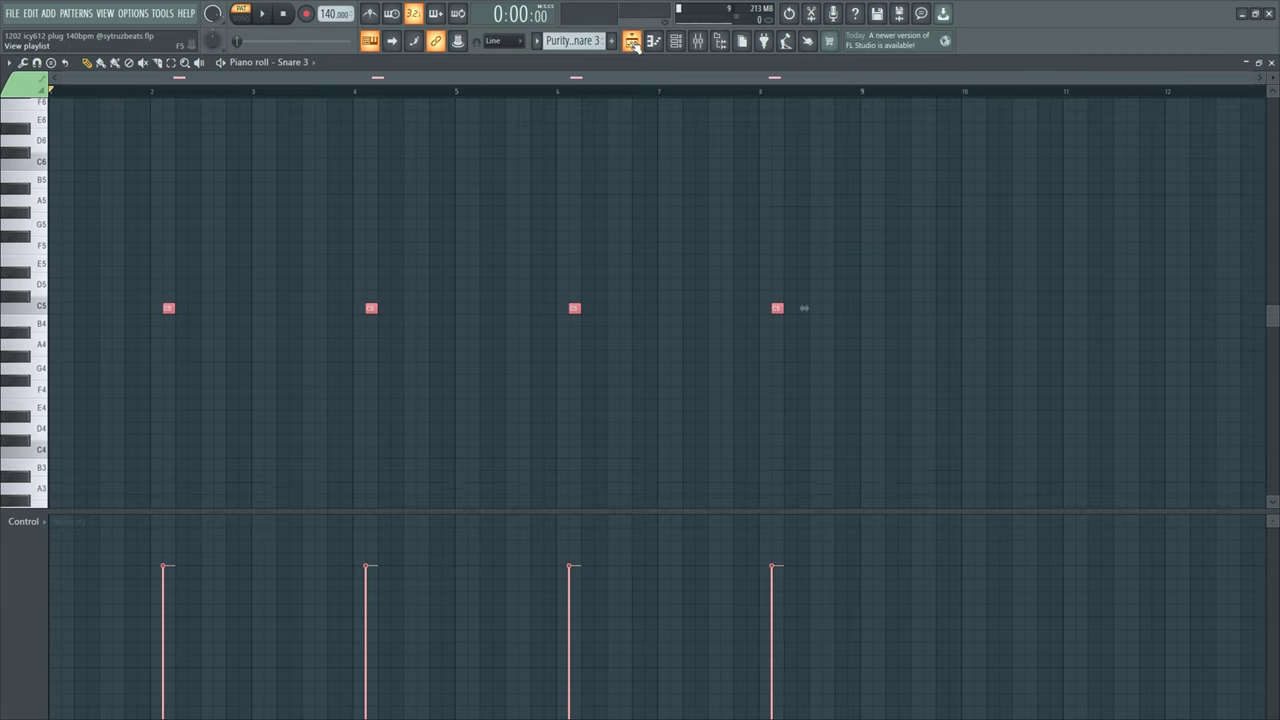
pyautogui.press('F5')
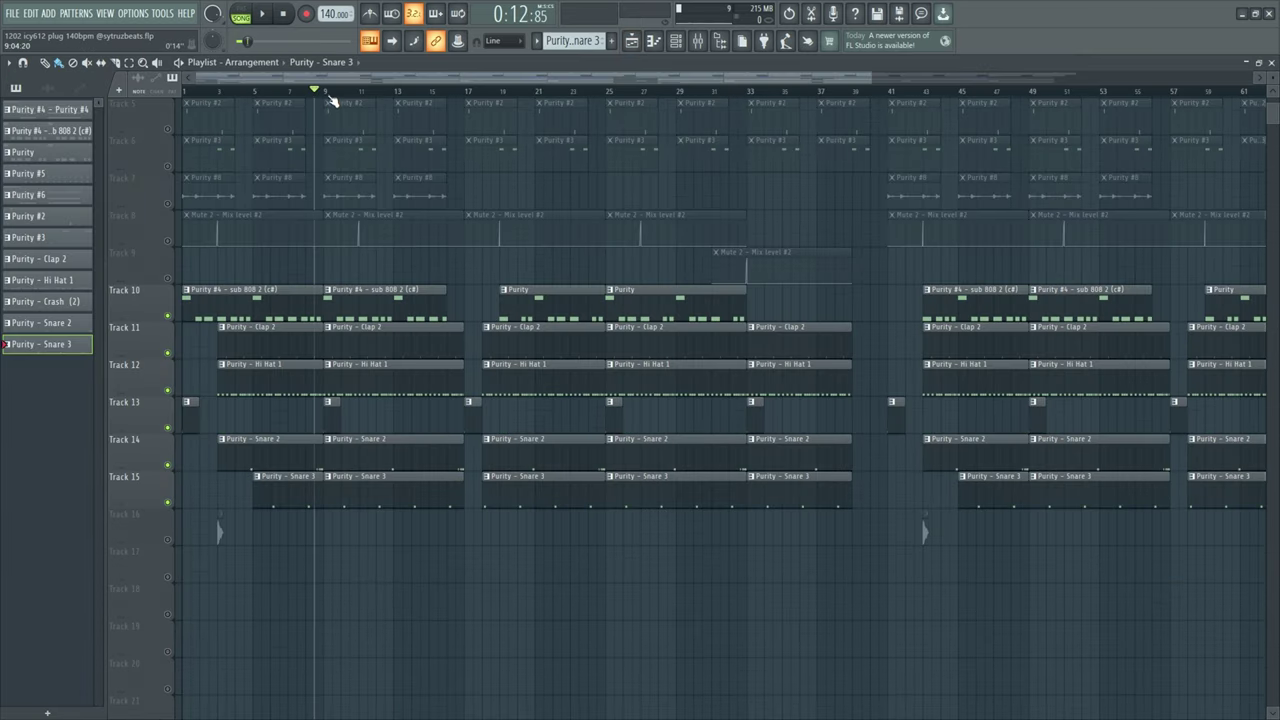
# Step: Play through the arranged song, then stop playback
pyautogui.scroll(-2, 565, 535)
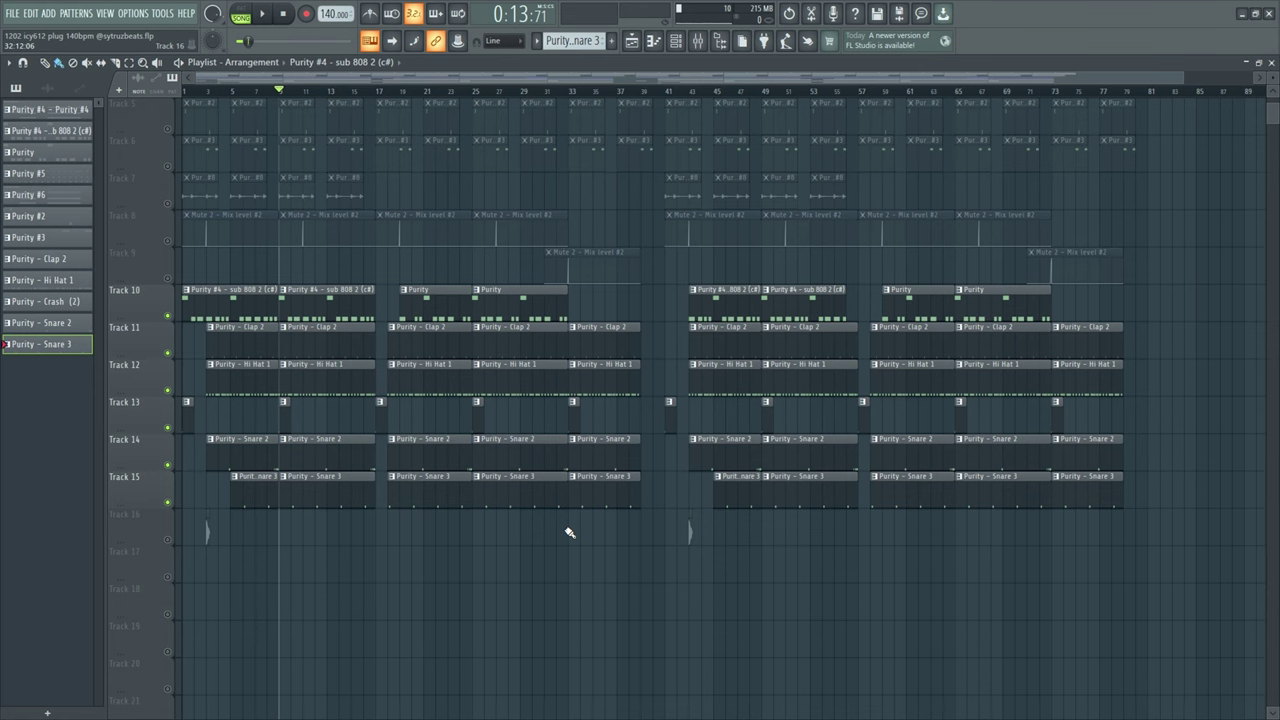
pyautogui.press('space')
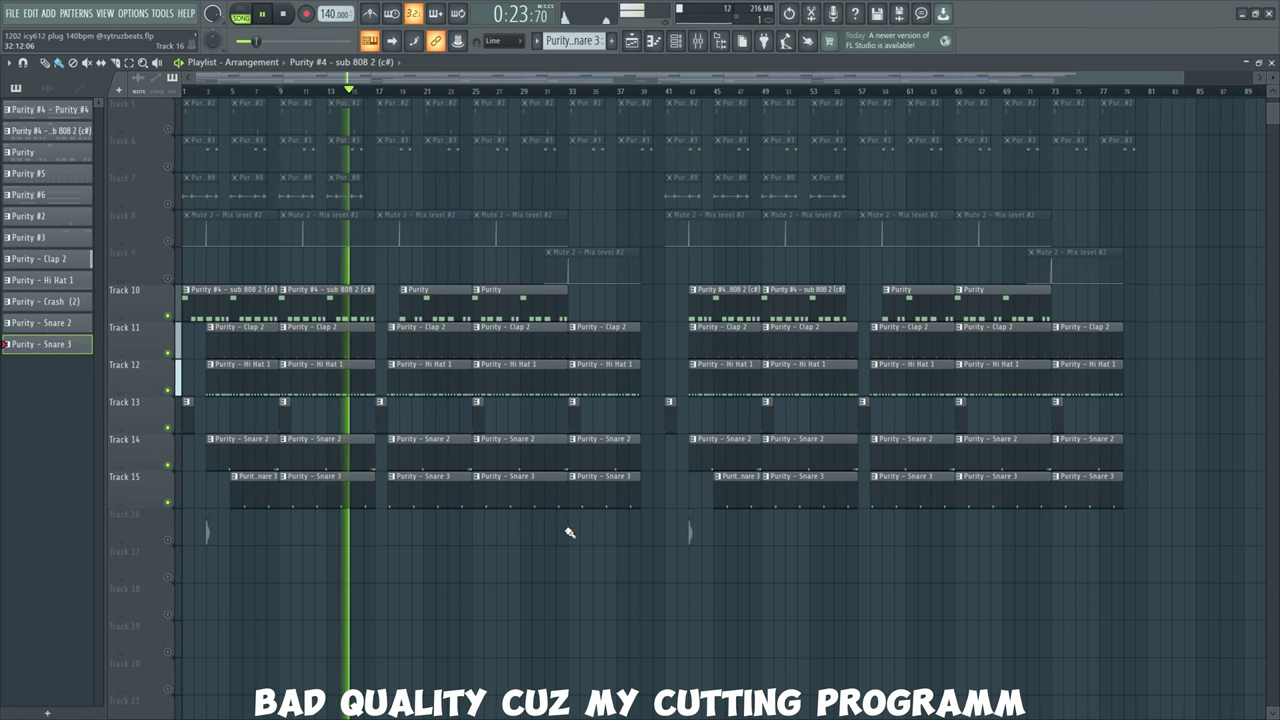
pyautogui.scroll(3, 200, 500)
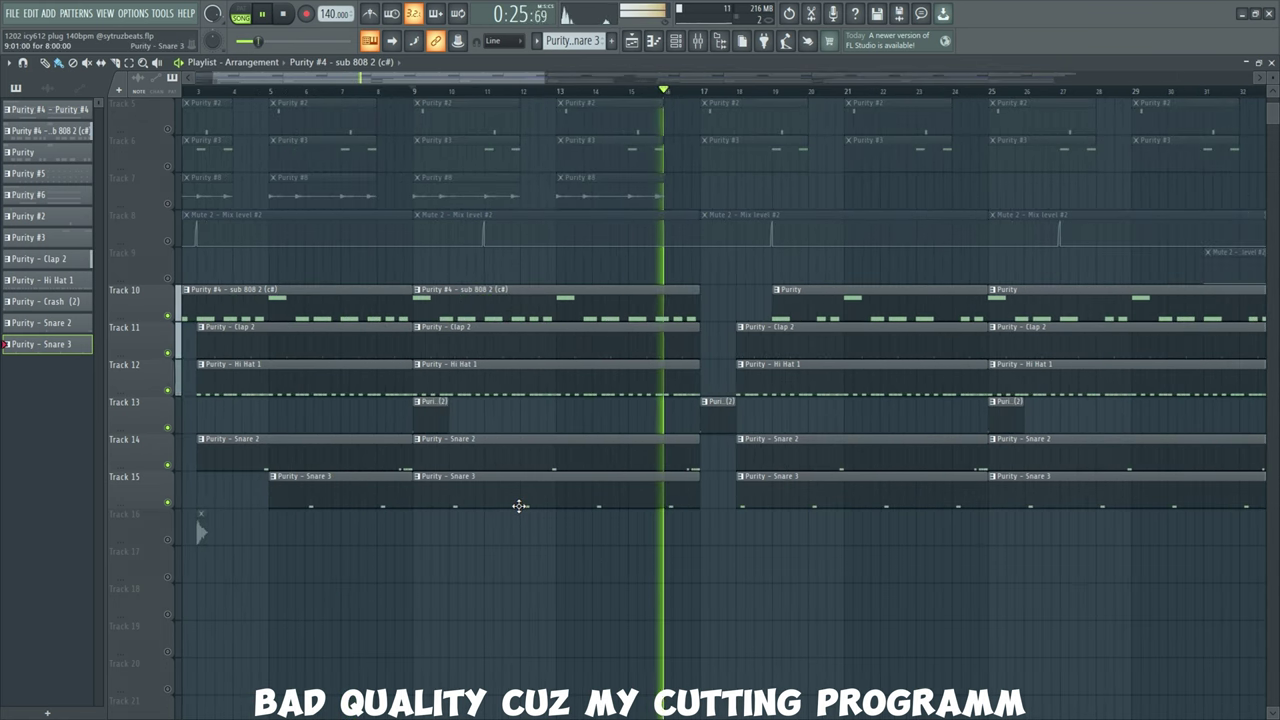
pyautogui.scroll(2, 518, 506)
pyautogui.press('space')
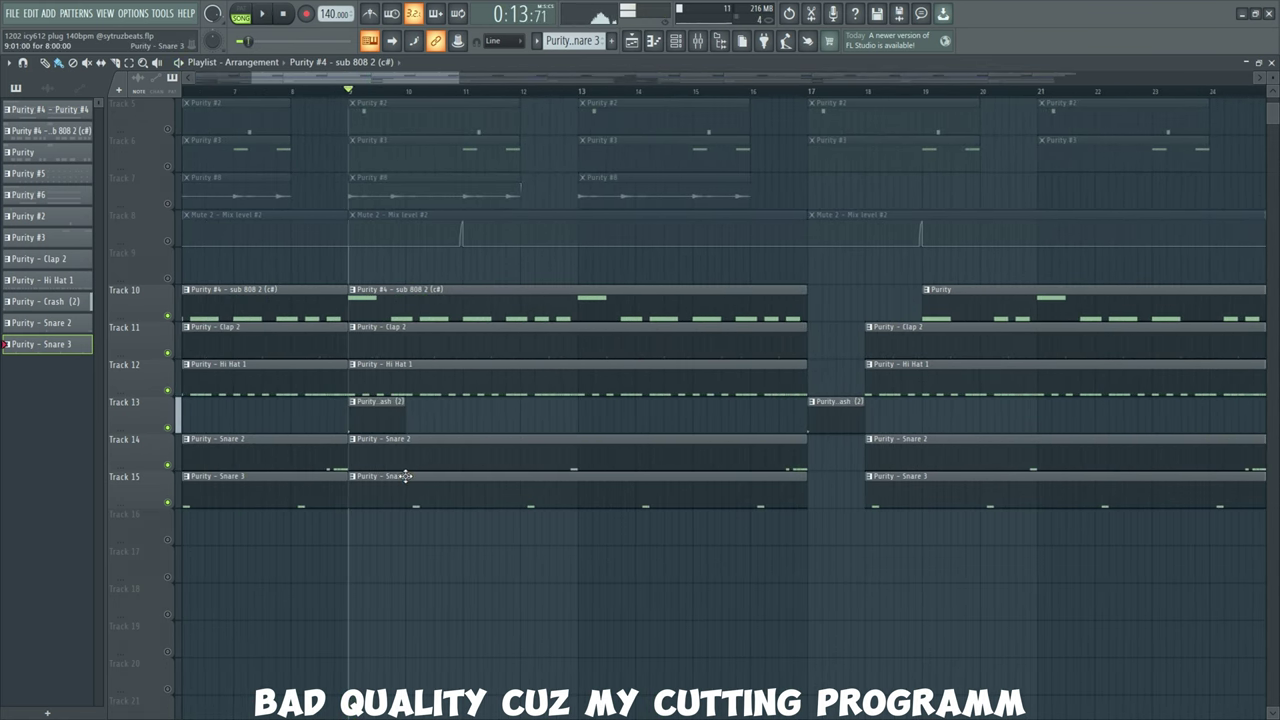
pyautogui.scroll(3, 406, 413)
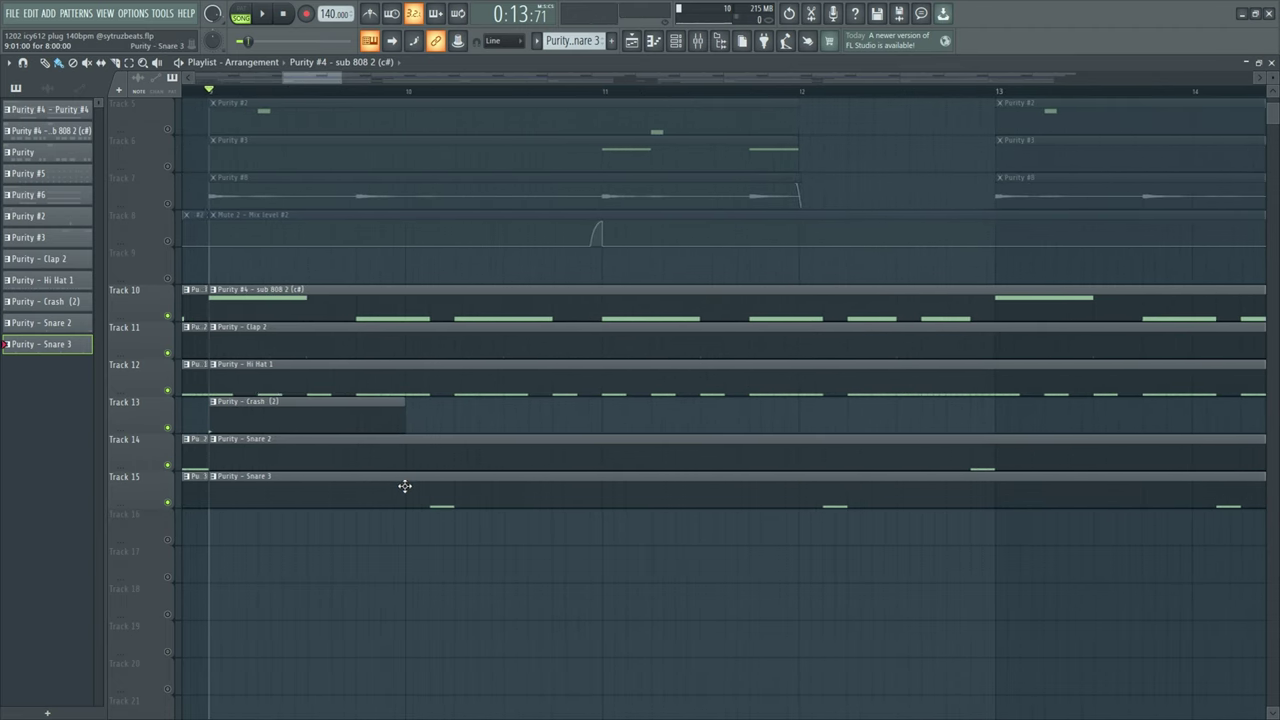
# Step: Marquee-select the drum and 808 clips on Tracks 10–14 and the Mute 2 automation on Track 8
pyautogui.moveTo(357, 380); pyautogui.dragTo(429, 387)
pyautogui.click(423, 492)
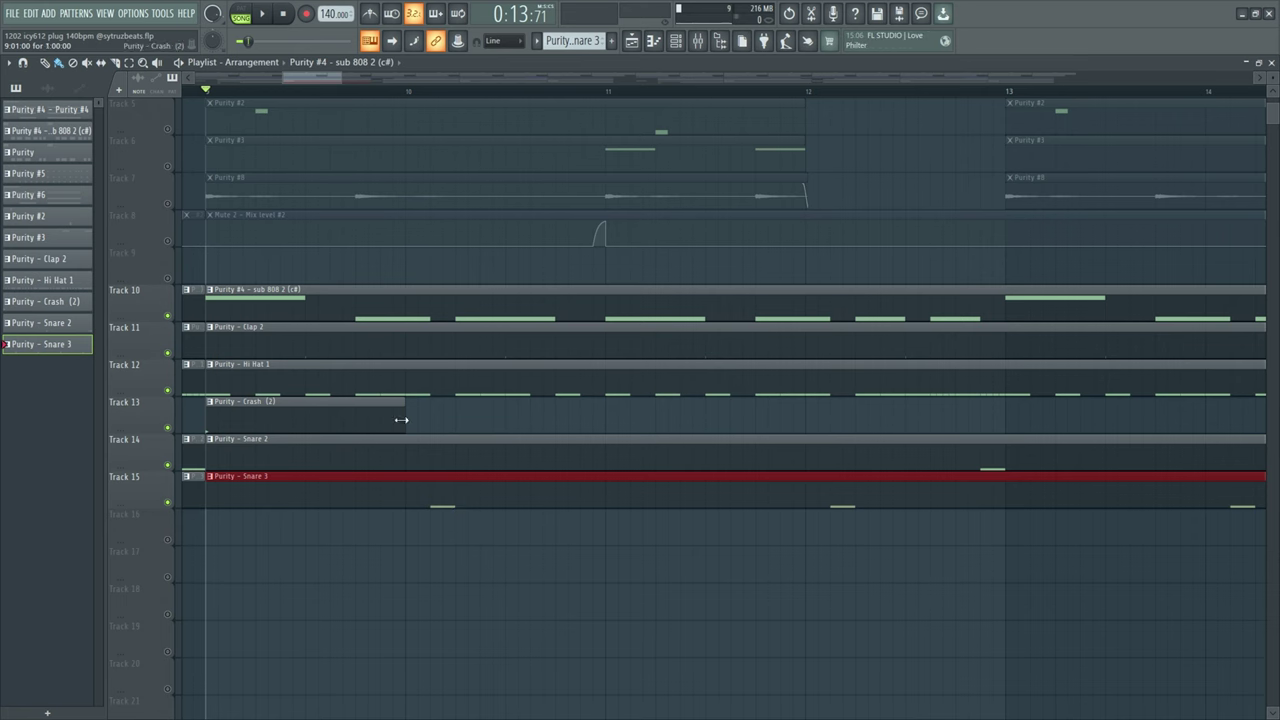
pyautogui.scroll(-3, 403, 508)
pyautogui.keyDown('ctrl'); pyautogui.click(400, 508); pyautogui.keyUp('ctrl')
pyautogui.scroll(-1, 400, 508)
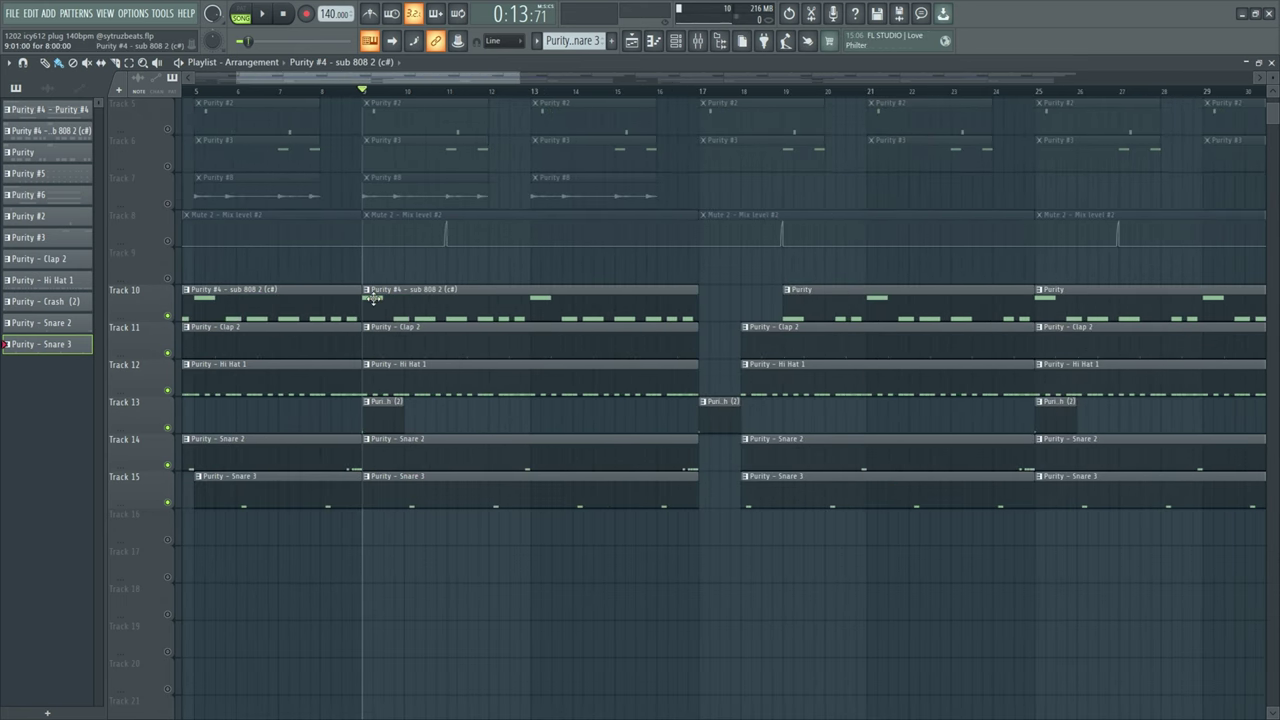
pyautogui.moveTo(374, 296); pyautogui.dragTo(697, 506)
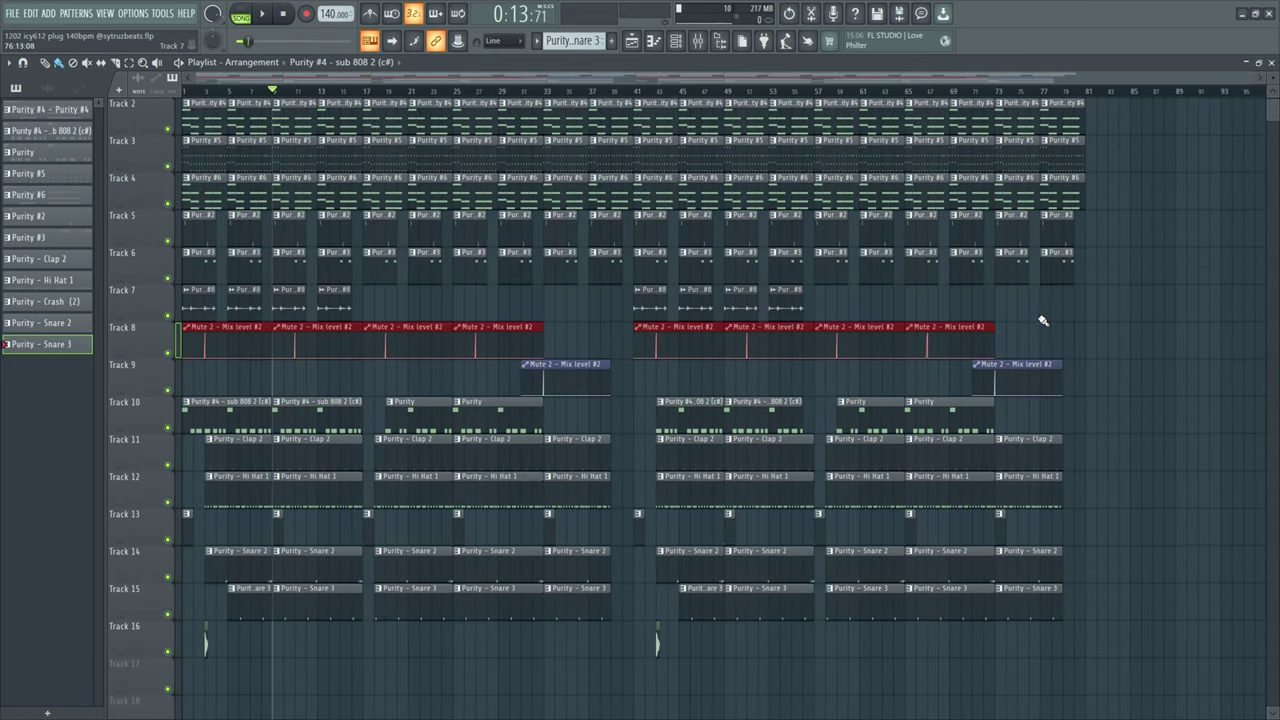
pyautogui.moveTo(1020, 330); pyautogui.dragTo(175, 366)
pyautogui.scroll(3, 205, 68)
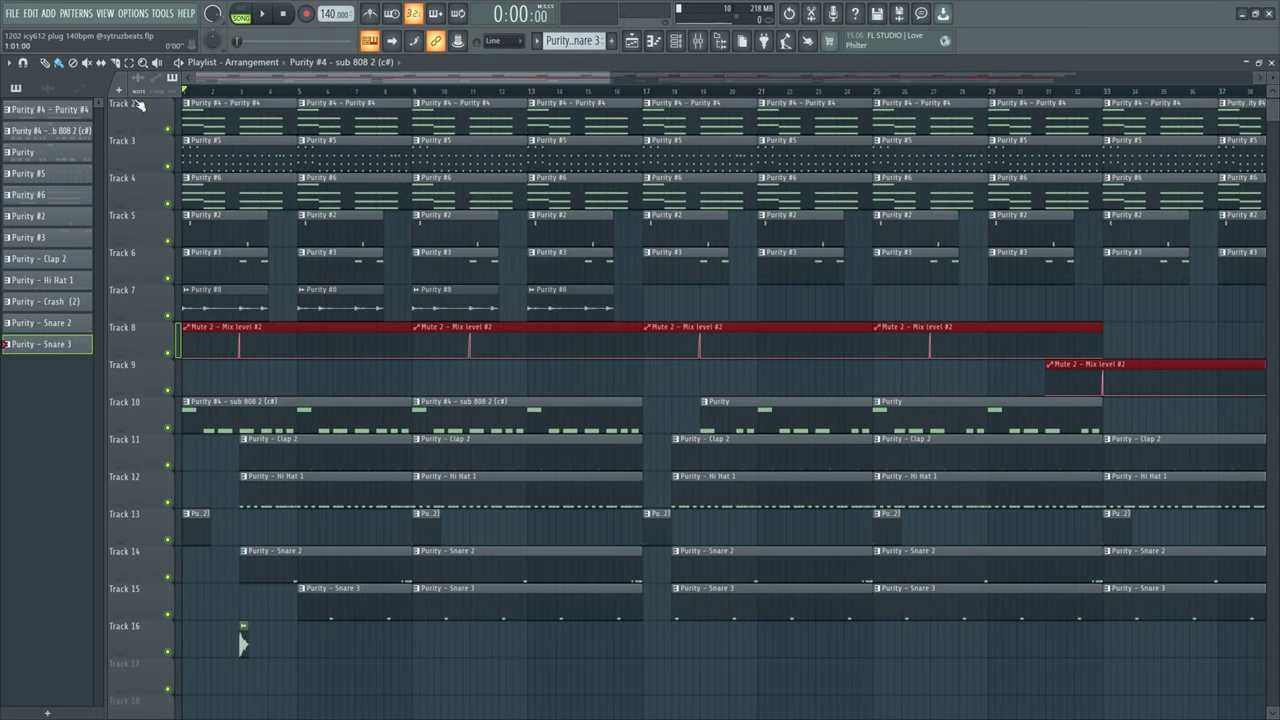
pyautogui.click(697, 41)
pyautogui.click(48, 290)
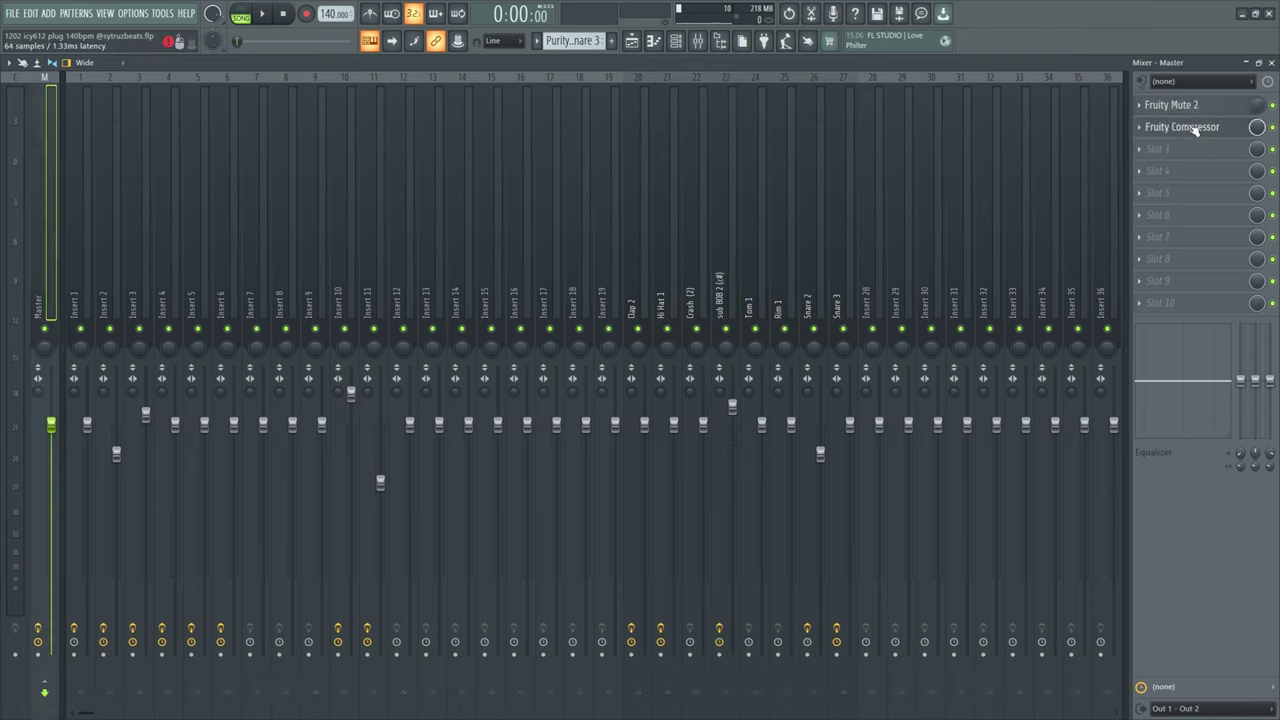
pyautogui.click(1165, 108)
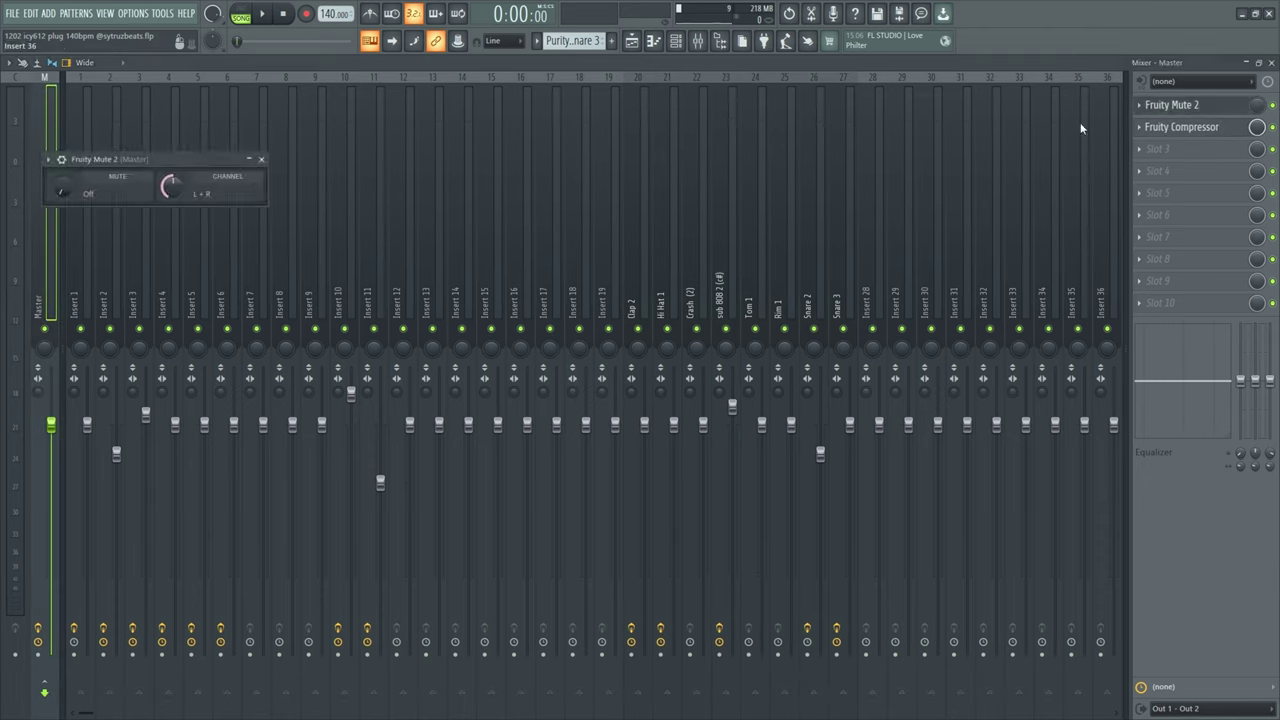
pyautogui.moveTo(187, 163); pyautogui.dragTo(929, 186)
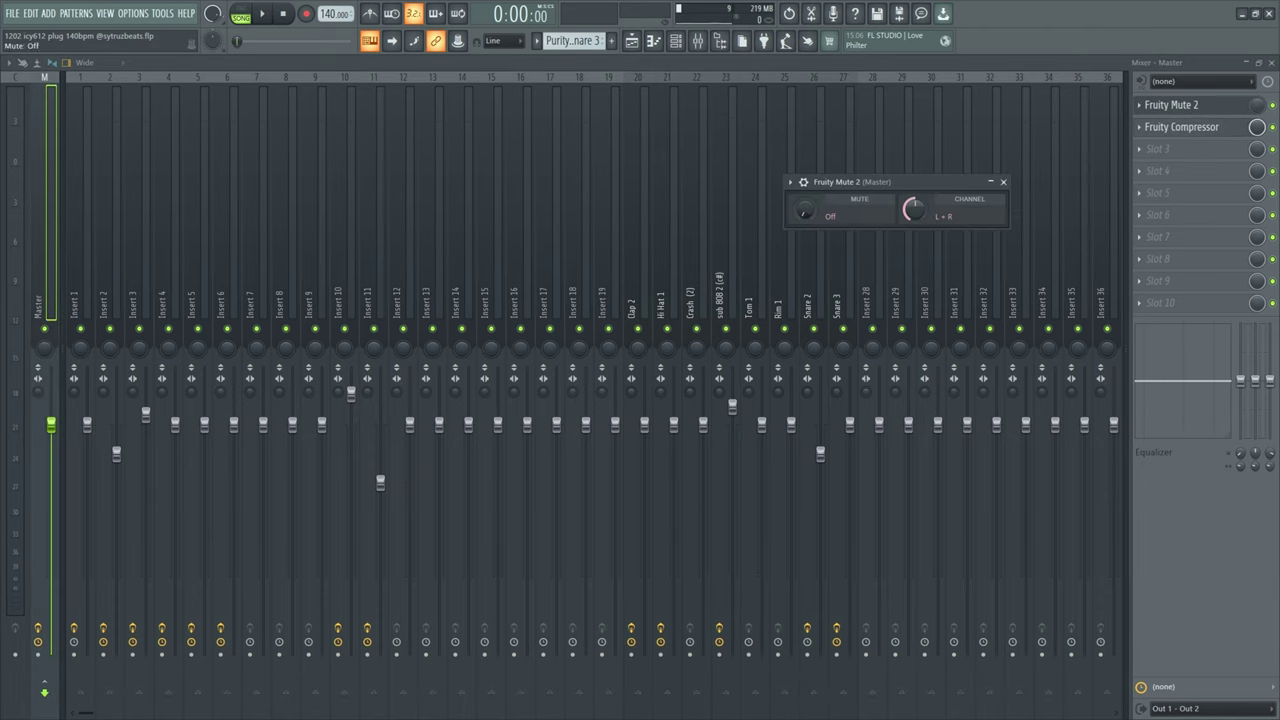
pyautogui.moveTo(1257, 105); pyautogui.dragTo(1257, 85)
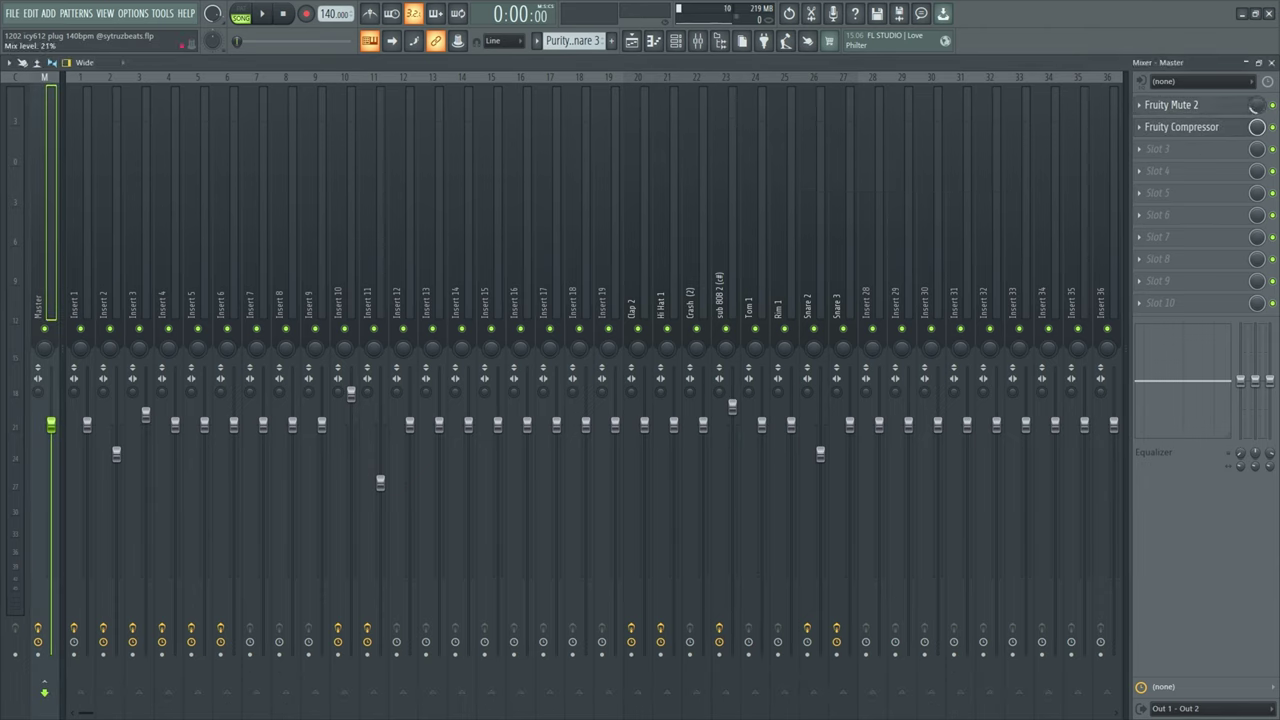
pyautogui.rightClick(1255, 107)
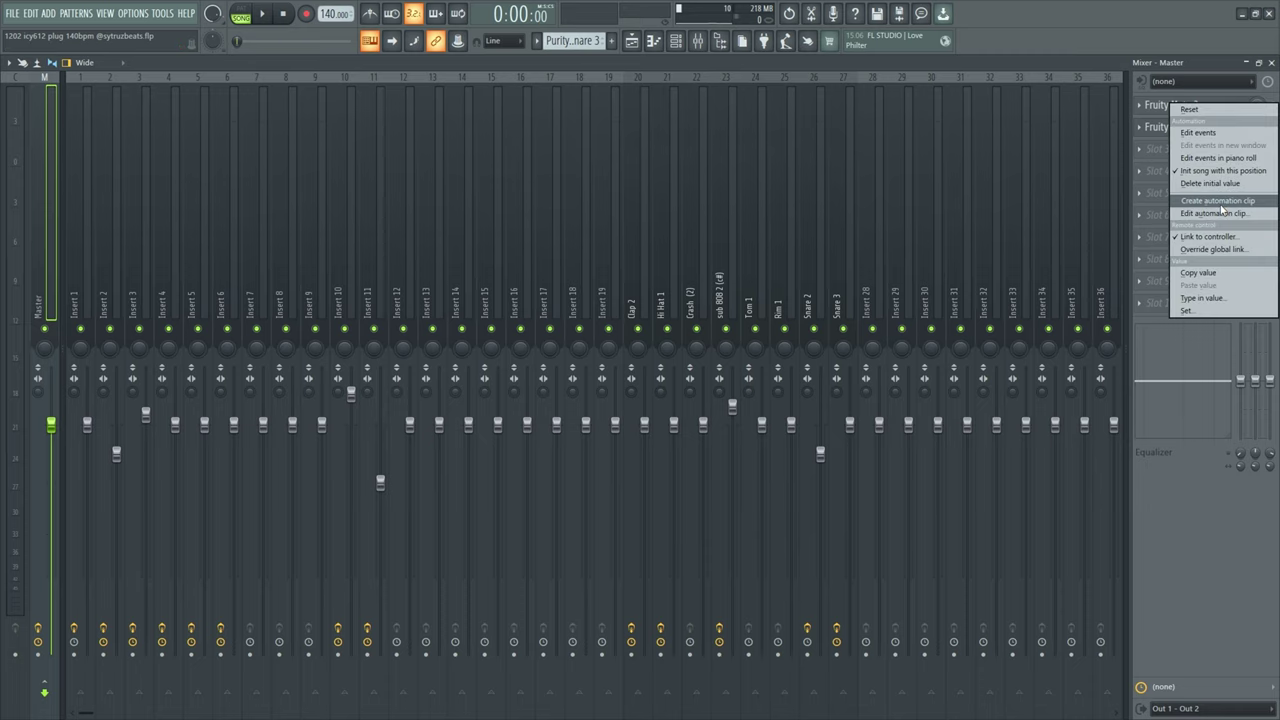
# Step: Audition the song from bar 2, then view the mixer's Master with Fruity Mute 2 and Fruity Compressor
pyautogui.click(1271, 61)
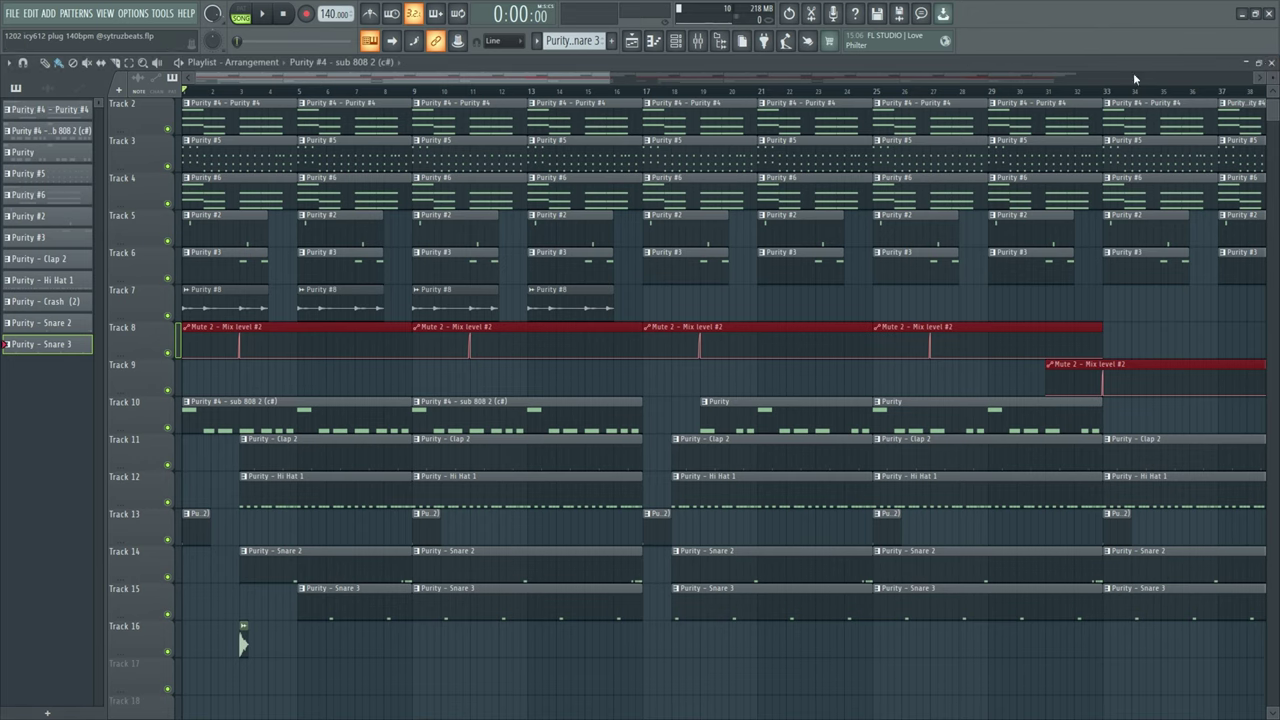
pyautogui.scroll(5, 329, 377)
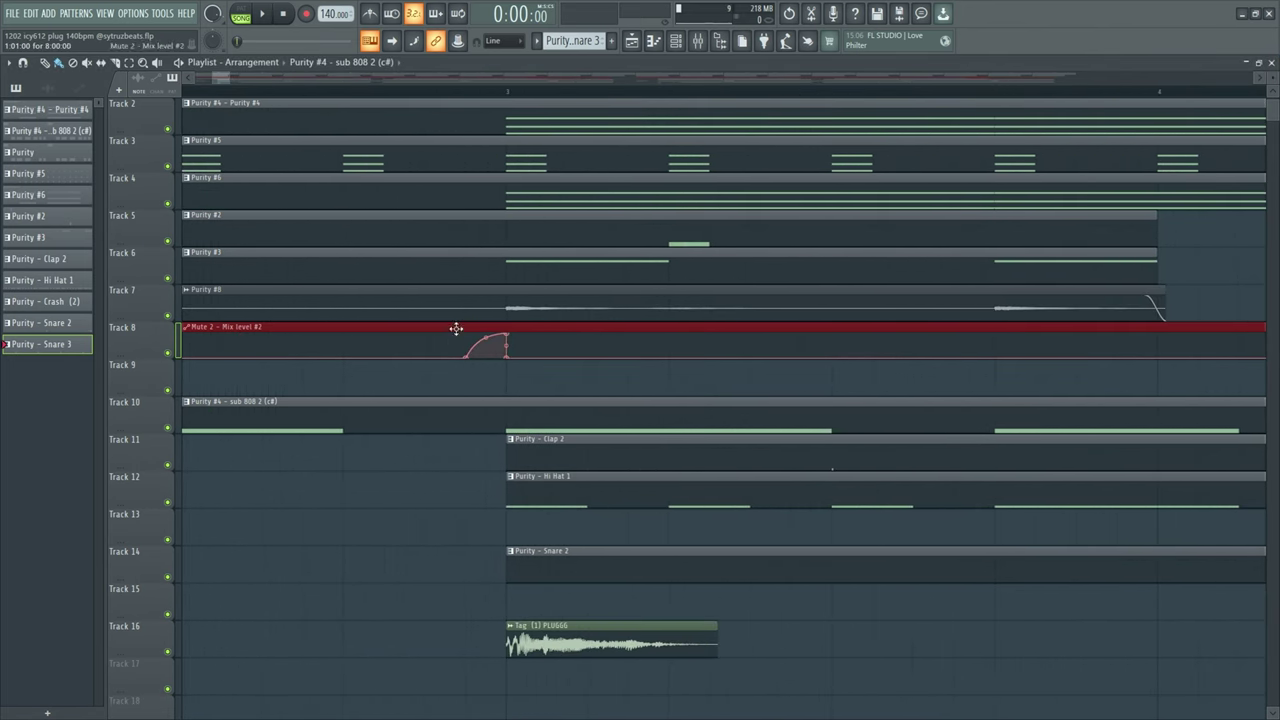
pyautogui.scroll(-4, 432, 348)
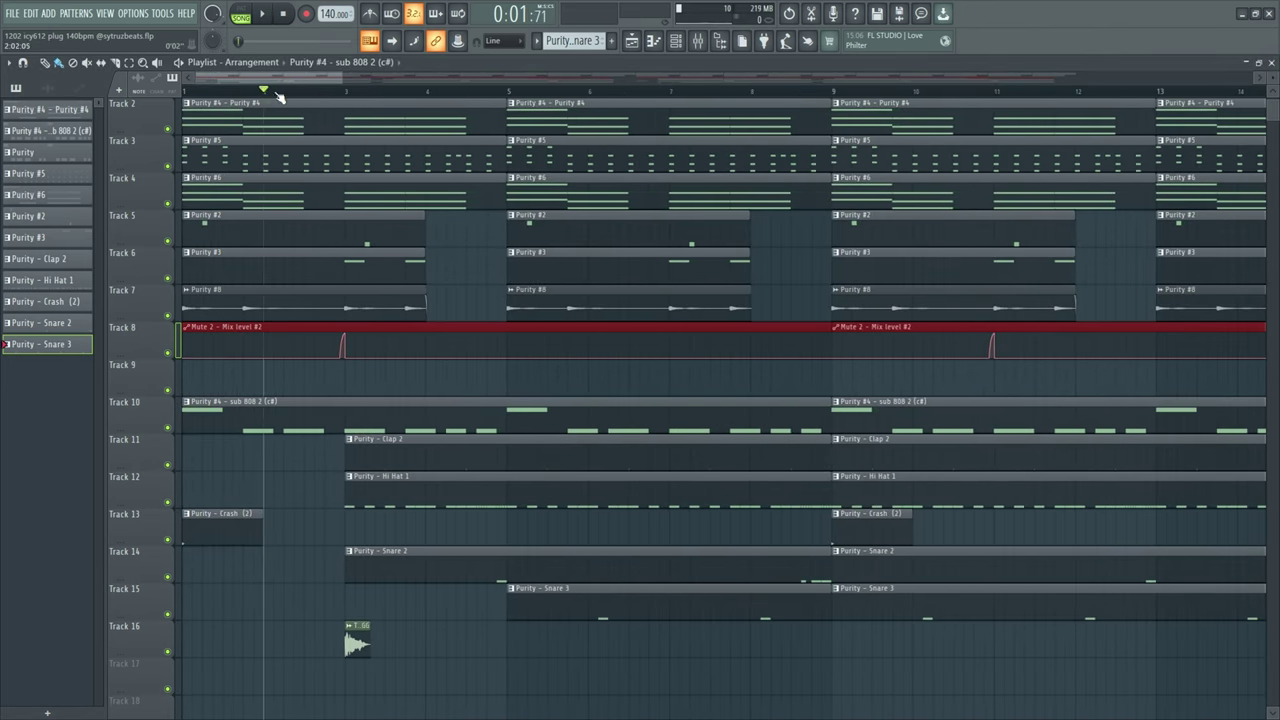
pyautogui.press('space')
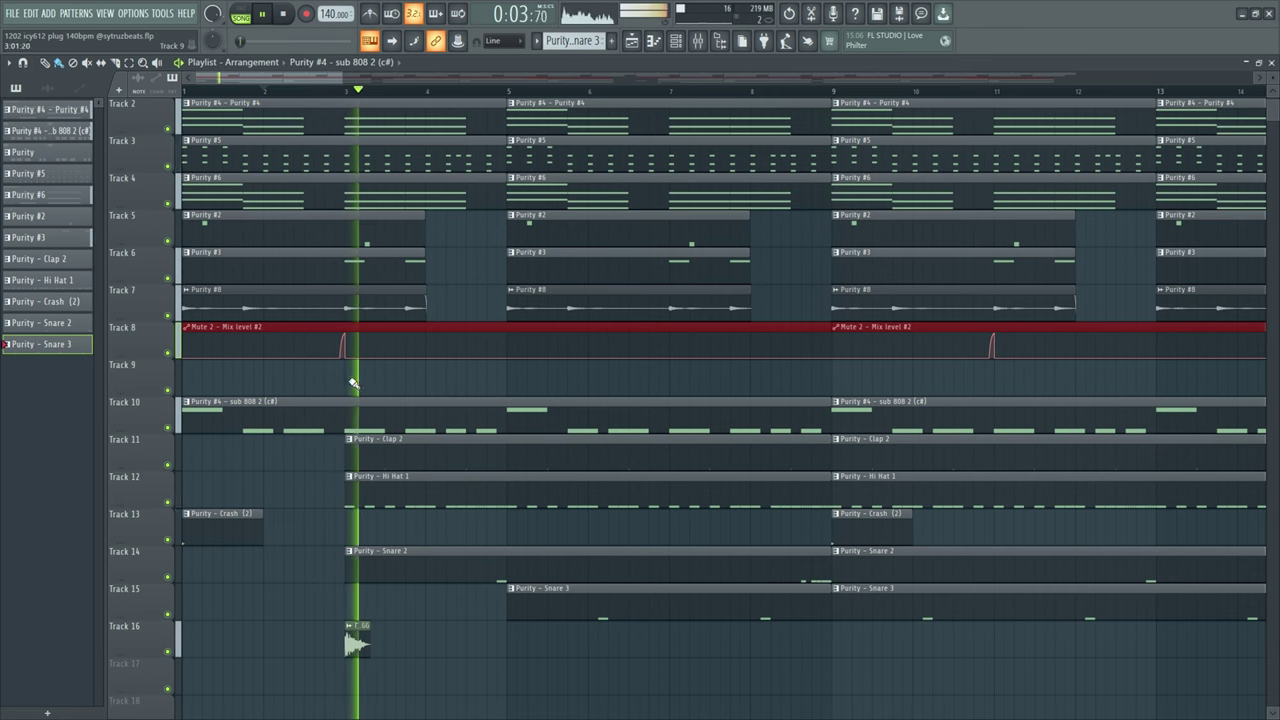
pyautogui.press('space')
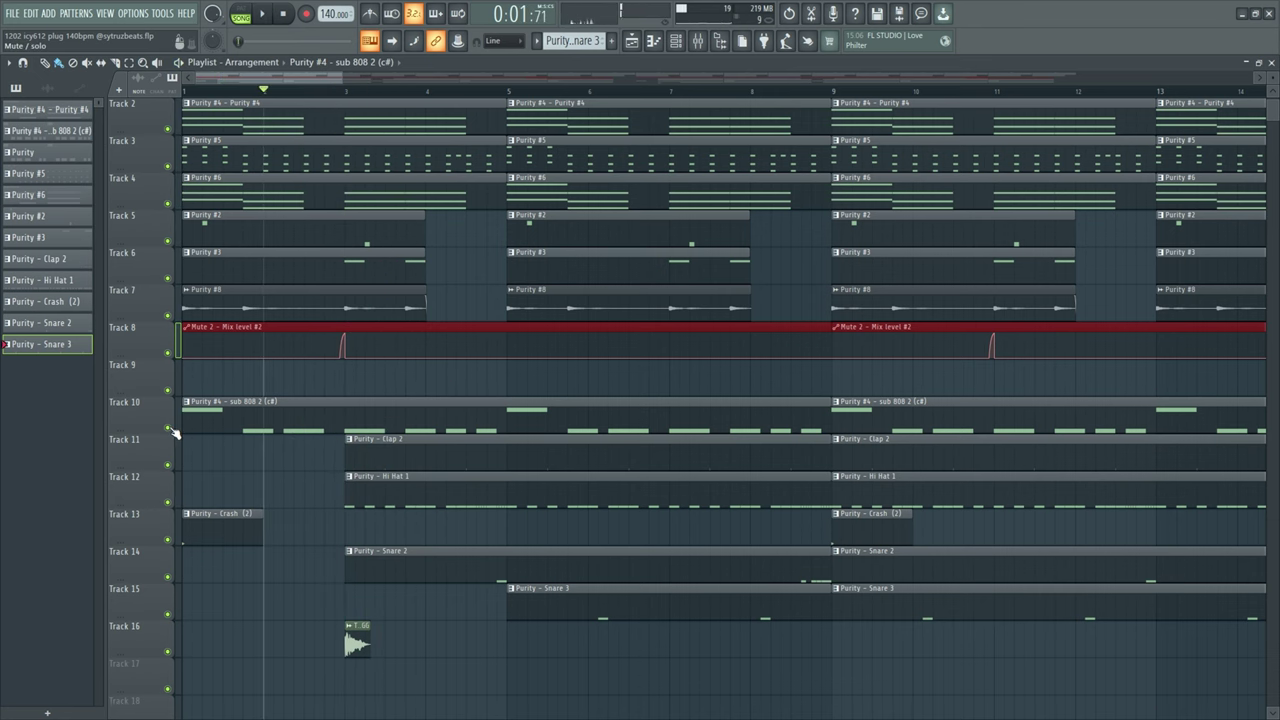
pyautogui.scroll(-8, 453, 345)
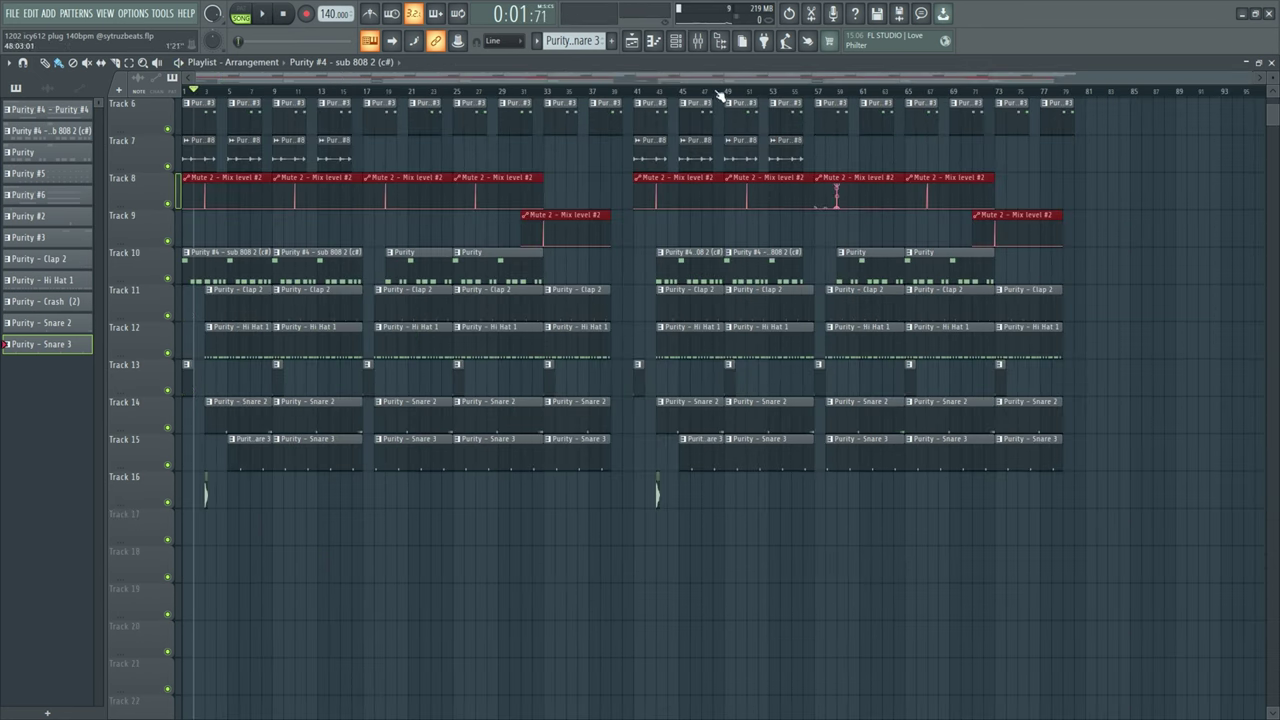
pyautogui.click(699, 44)
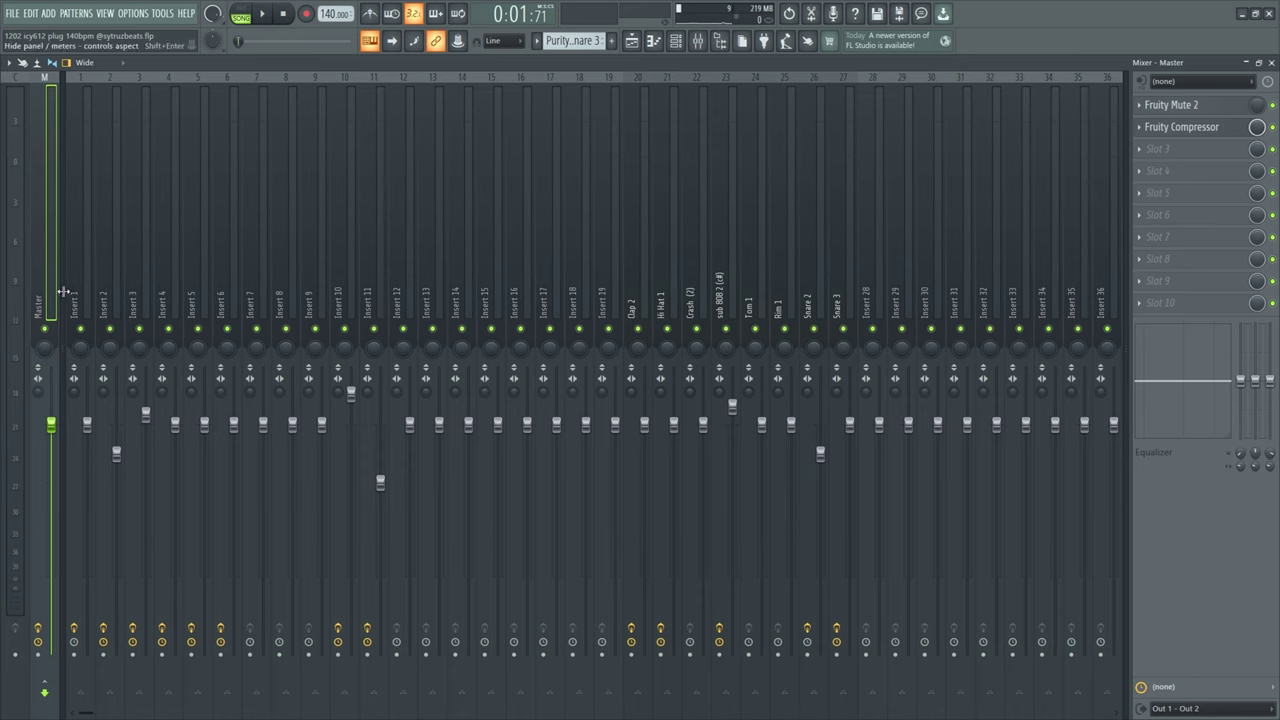
# Step: Trim Track 10's first sub 808 clip to begin at bar 3 and reset the playhead to the song start
pyautogui.press('F5')
pyautogui.scroll(3, 534, 431)
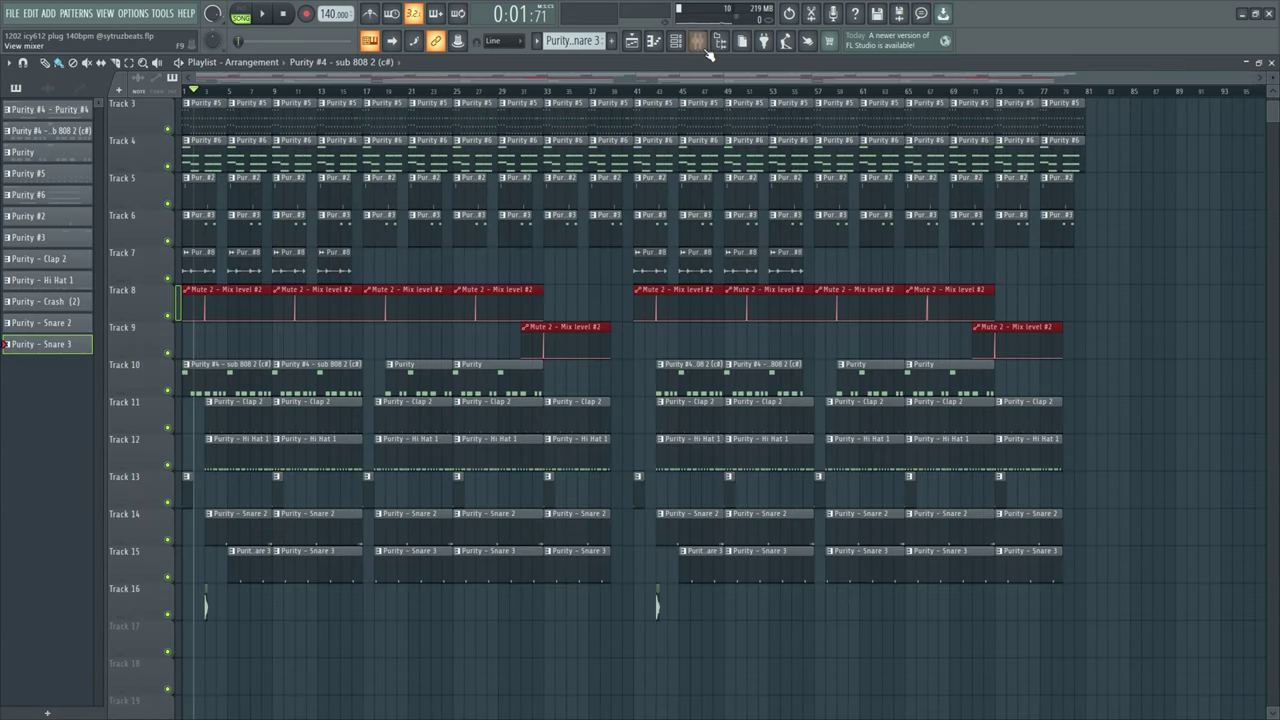
pyautogui.scroll(2, 636, 435)
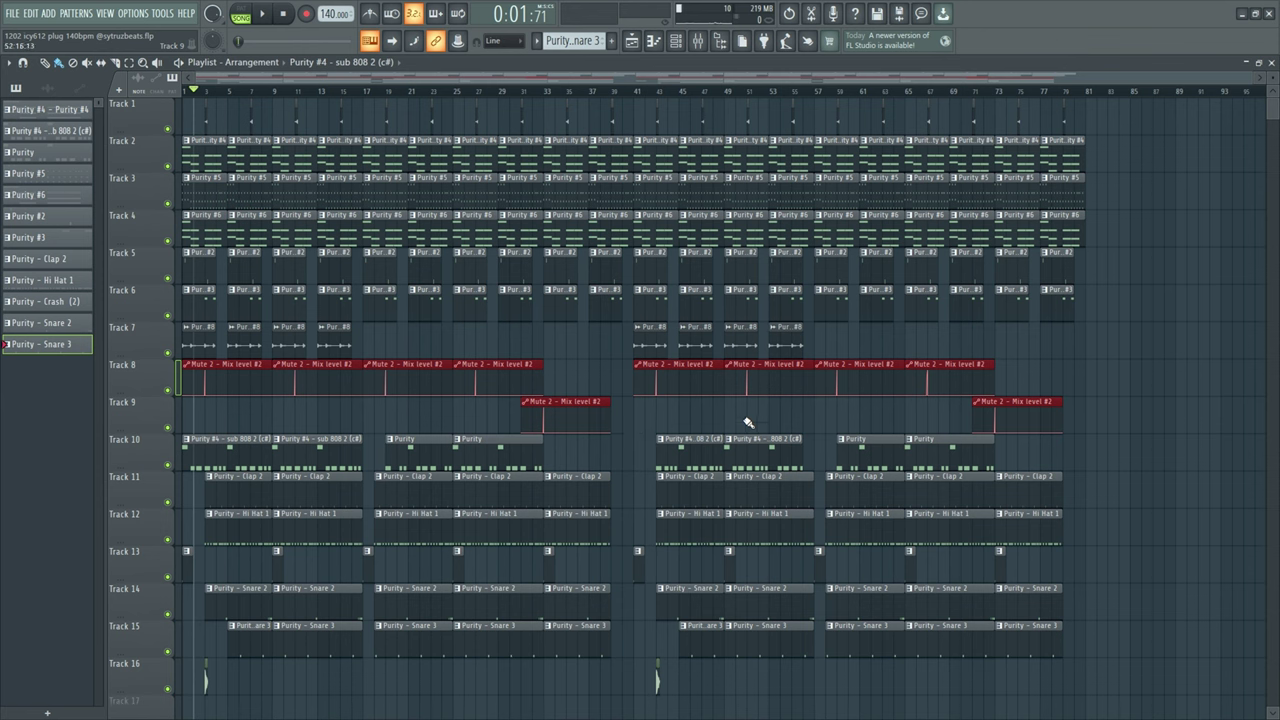
pyautogui.moveTo(183, 456); pyautogui.dragTo(206, 456)
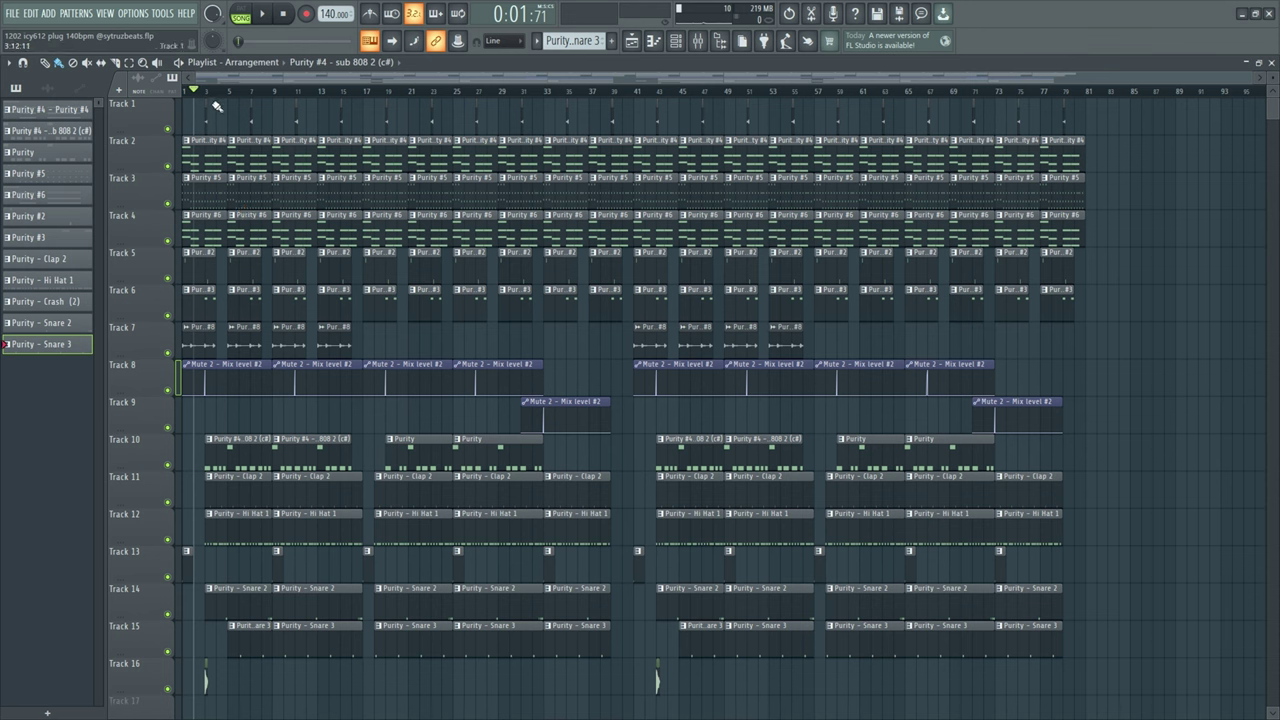
pyautogui.moveTo(208, 93); pyautogui.dragTo(147, 106)
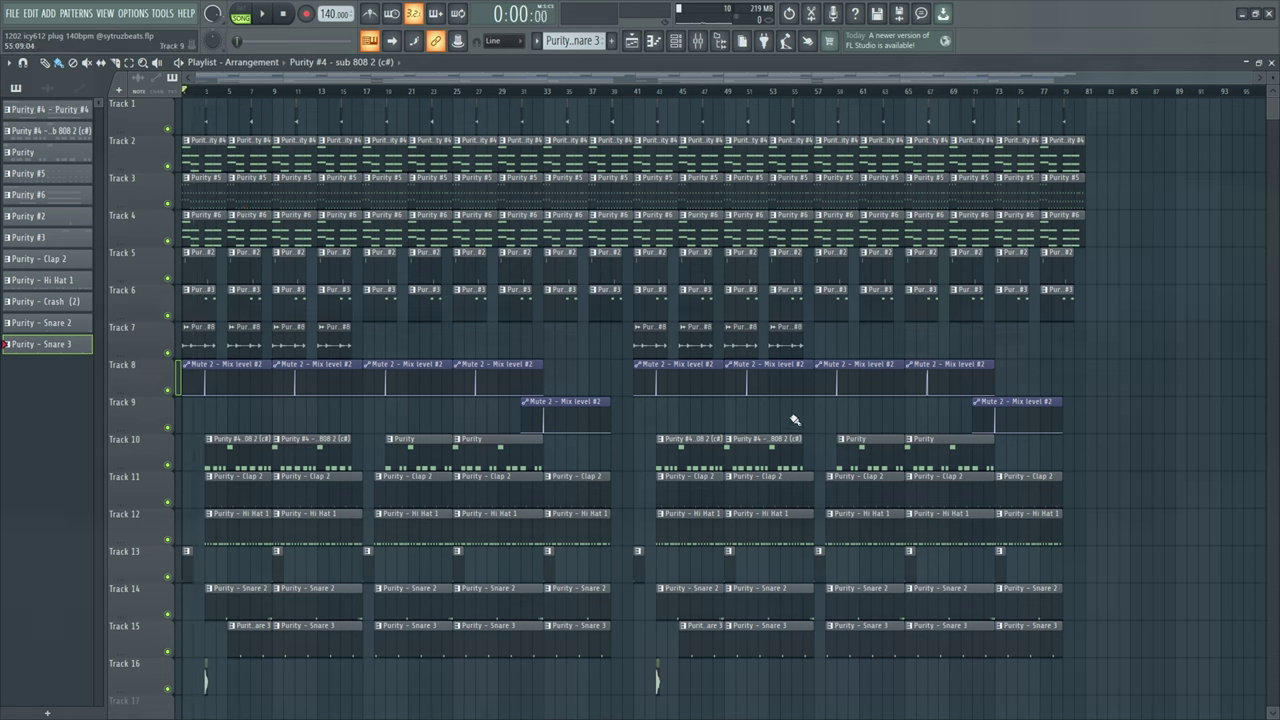